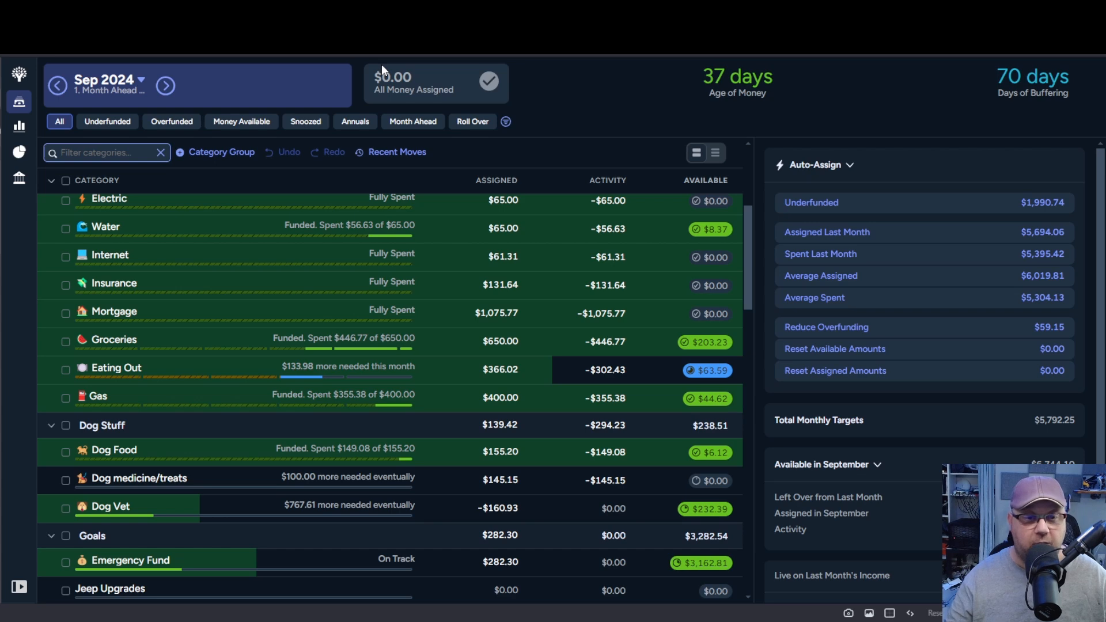
# - Read the September 2024 month note listing the ranked financial goals, and close it
pyautogui.scroll(2, 328, 299)
pyautogui.scroll(2, 327, 305)
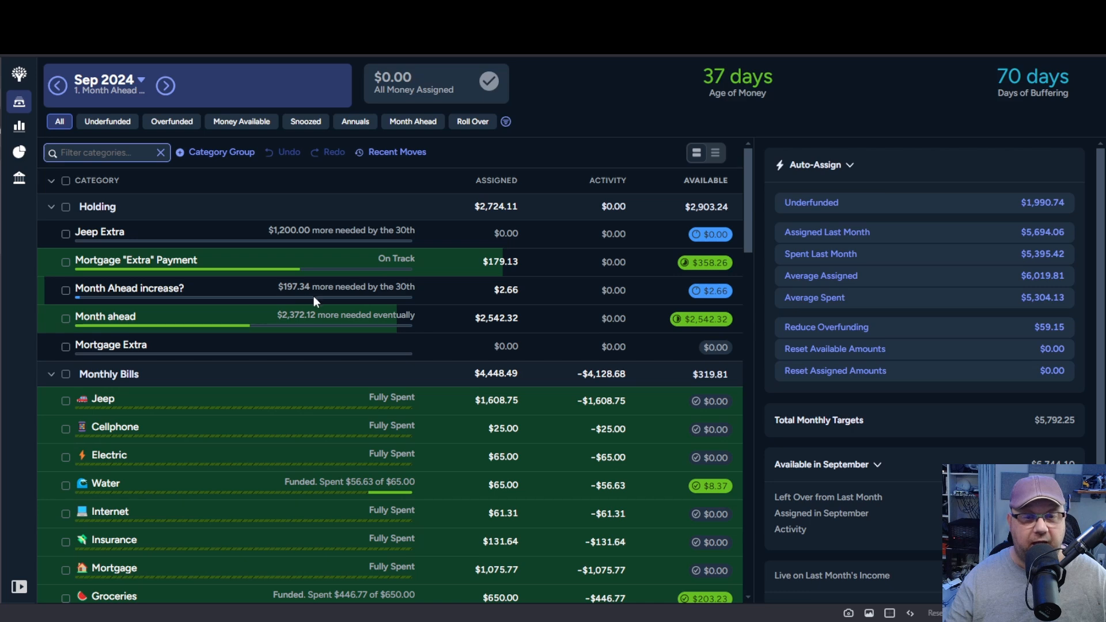
pyautogui.click(122, 91)
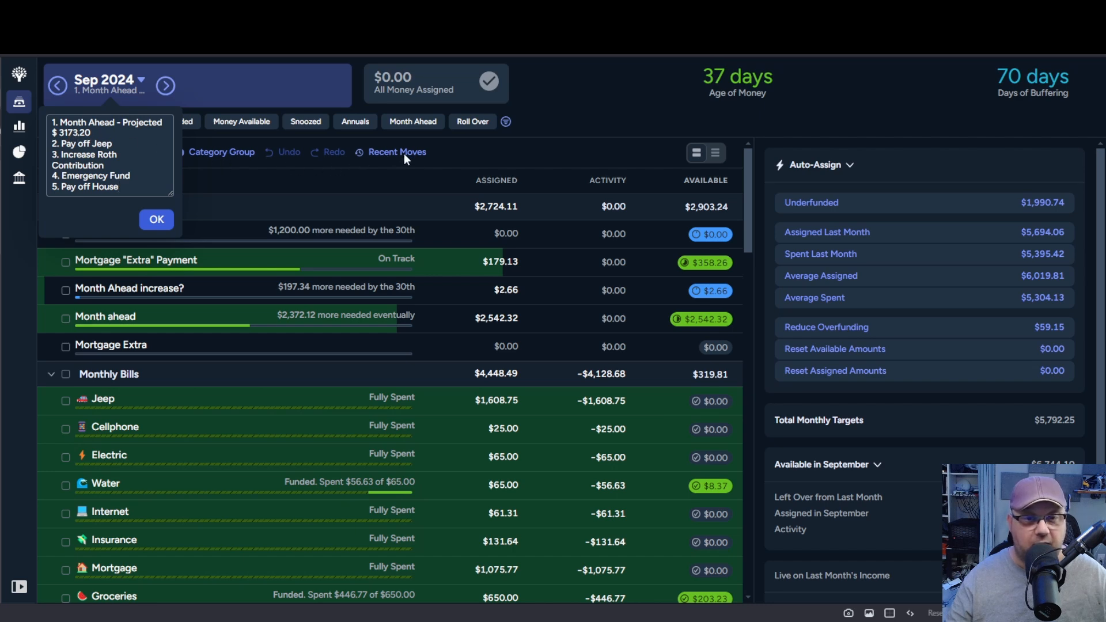
pyautogui.click(418, 183)
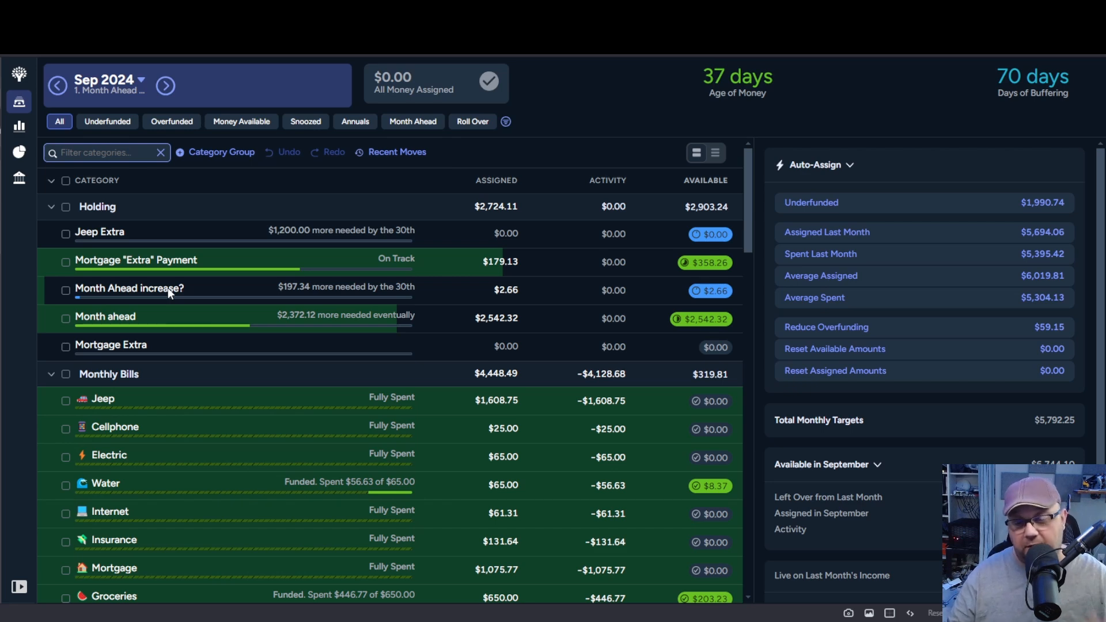
# - Move the full available $8.37 from the Water category to the Month ahead category in Holding
pyautogui.click(718, 487)
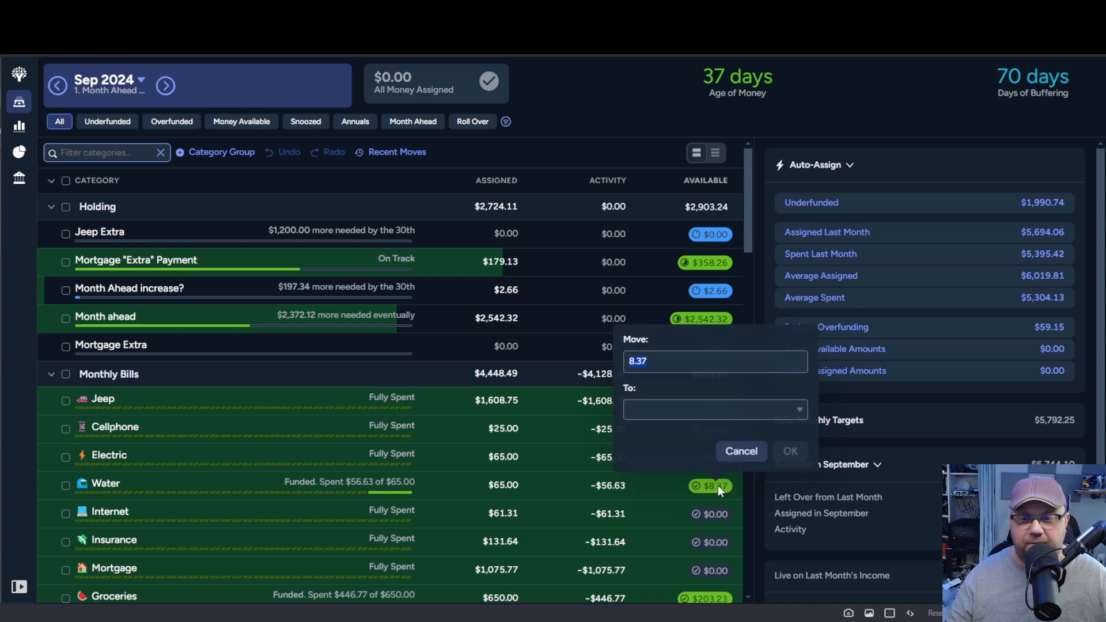
pyautogui.click(799, 412)
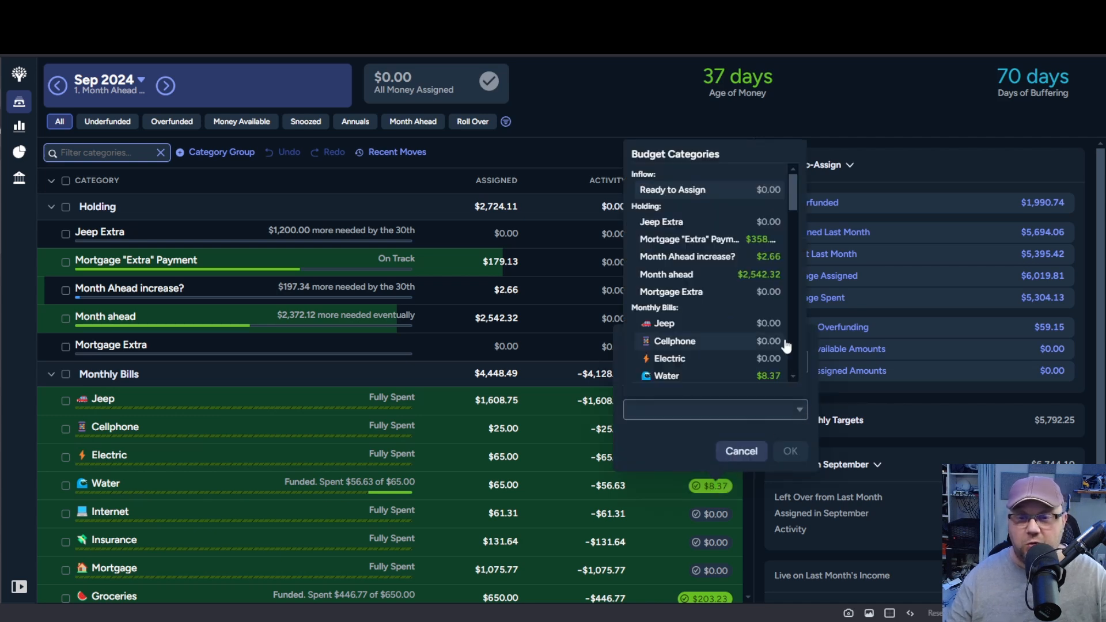
pyautogui.click(719, 275)
pyautogui.click(790, 451)
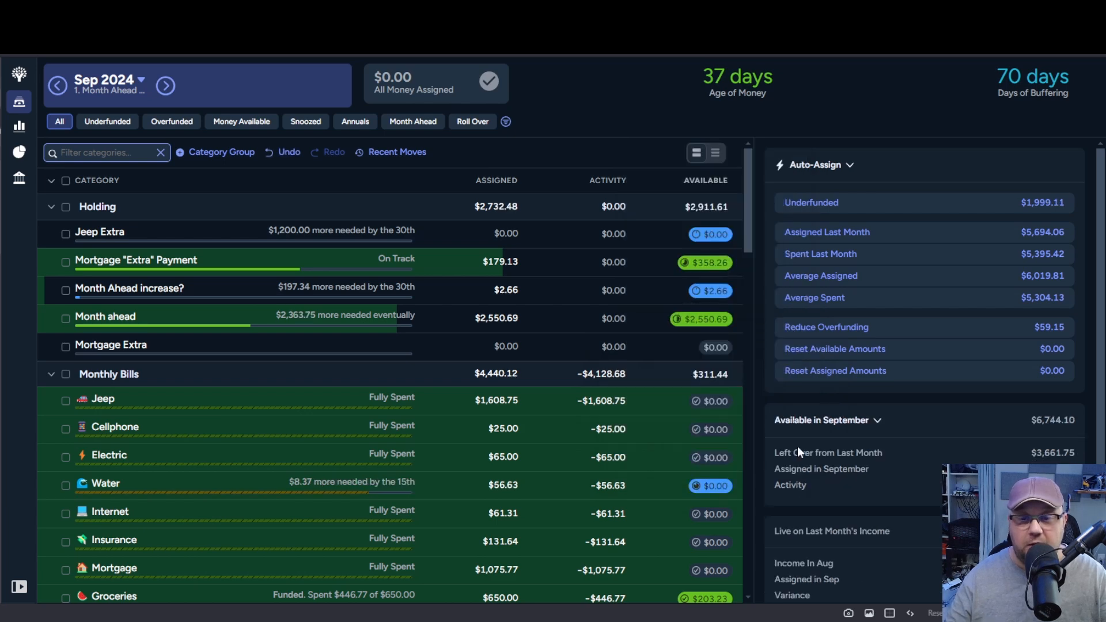
# - Move the full available $203.23 from Groceries to the Month ahead category in Holding
pyautogui.scroll(-5, 523, 371)
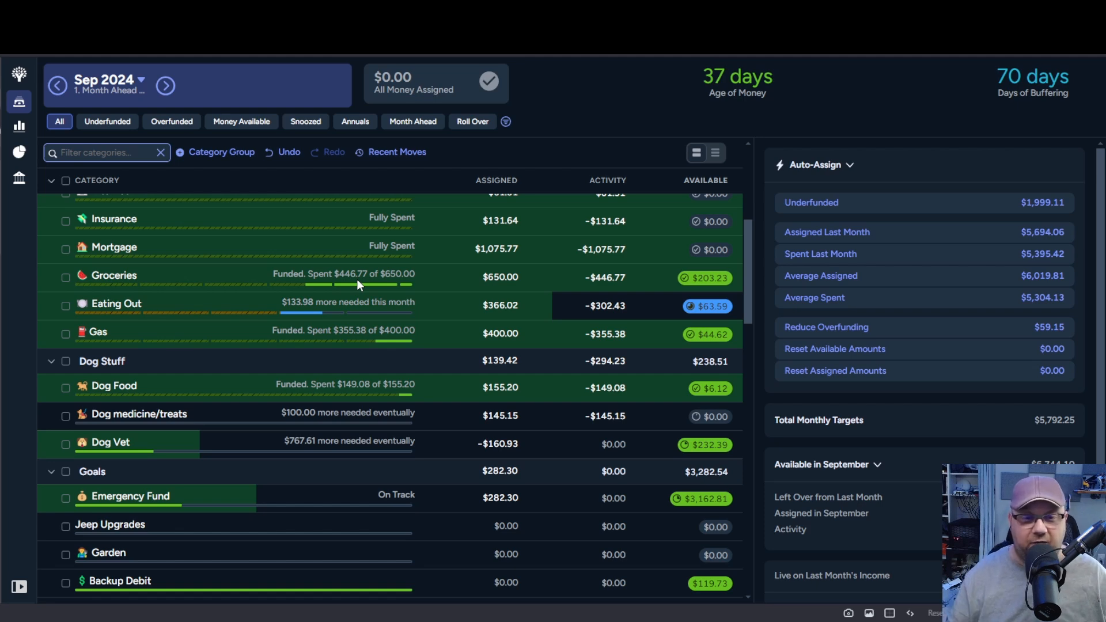
pyautogui.click(708, 277)
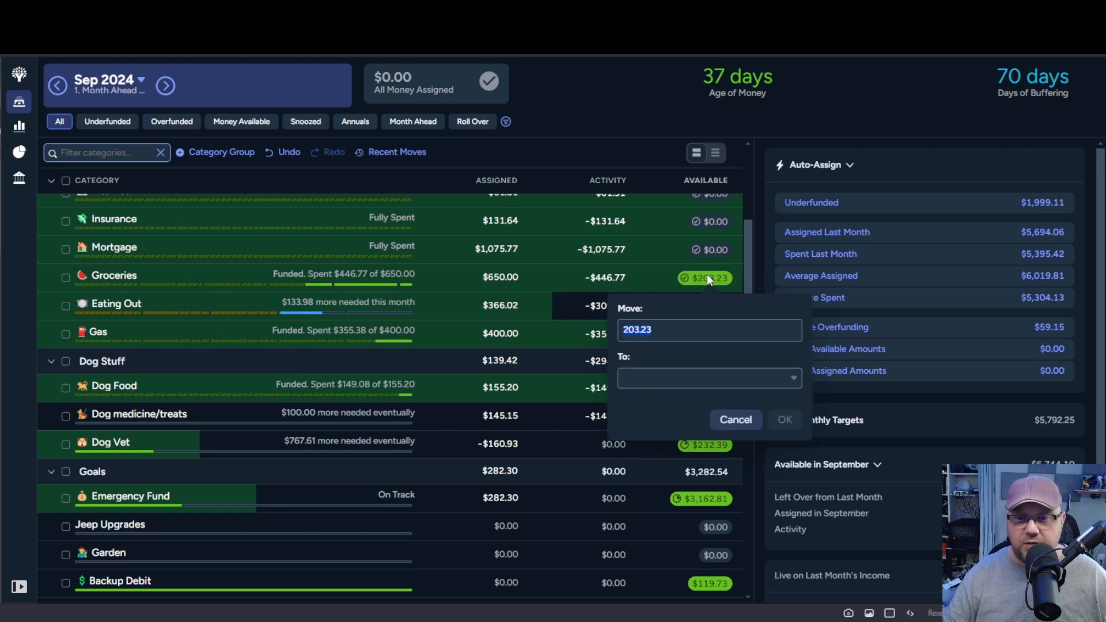
pyautogui.click(789, 375)
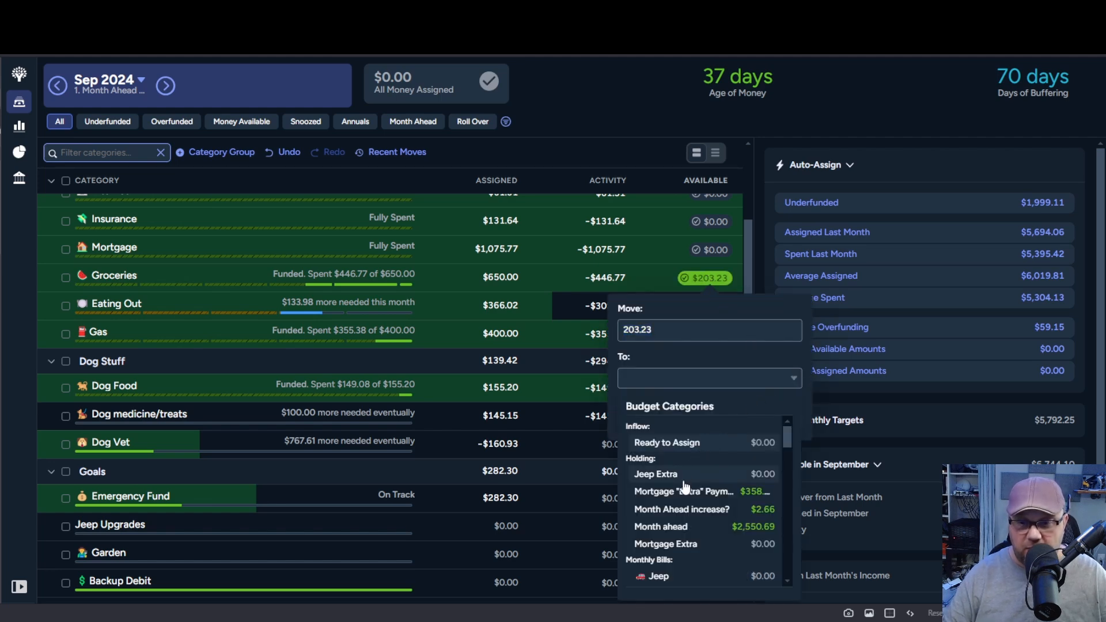
pyautogui.click(671, 526)
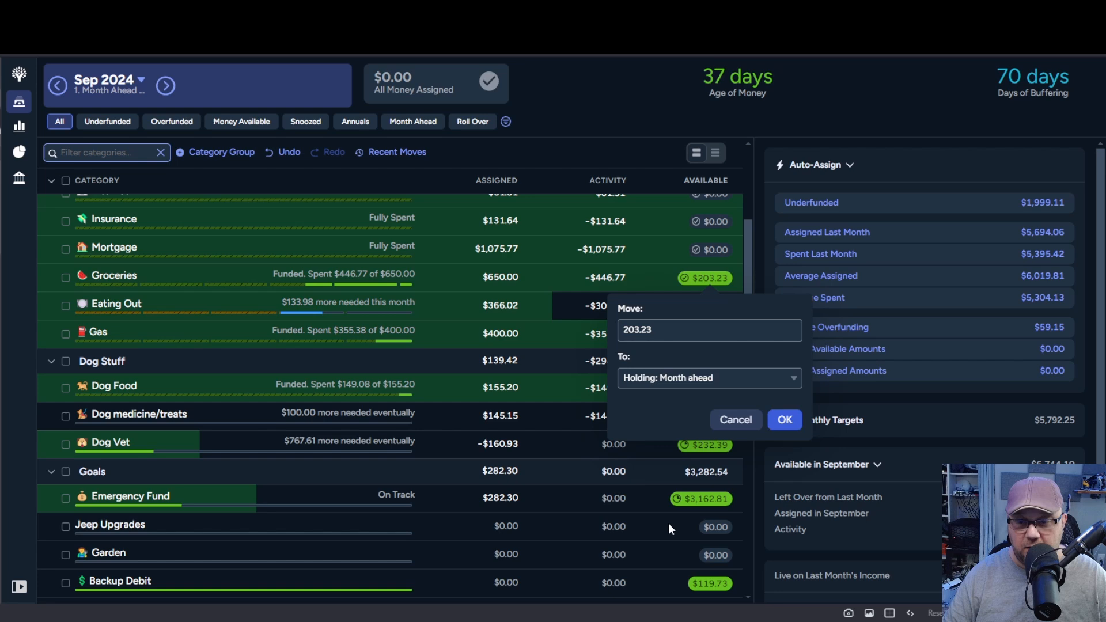
pyautogui.click(785, 420)
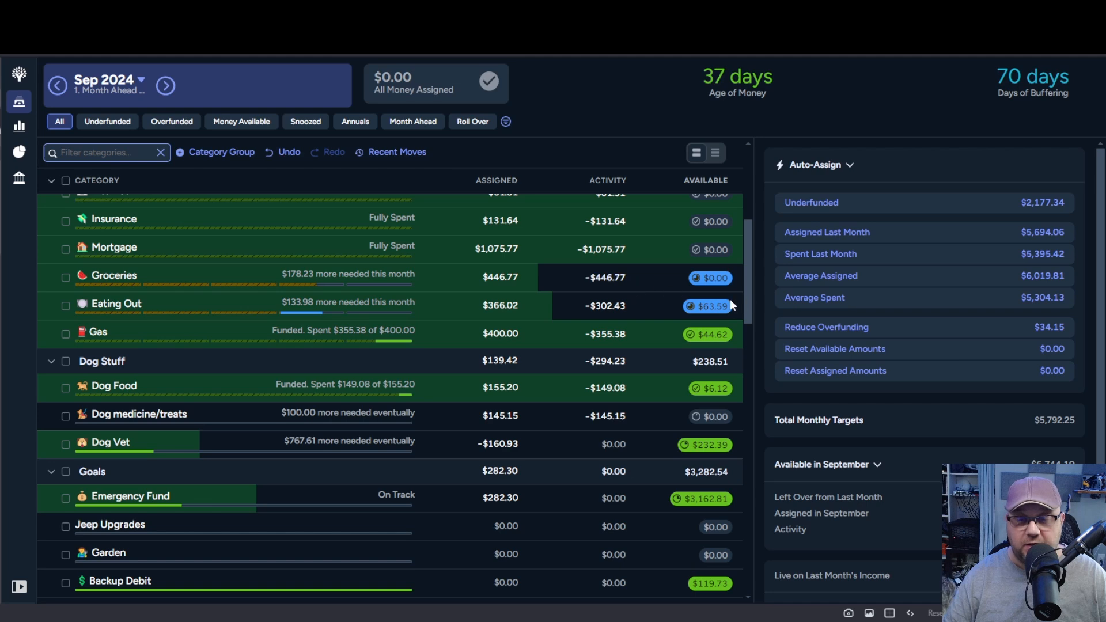
# - Move the full available $63.59 from Eating Out to the Month ahead category in Holding
pyautogui.click(703, 311)
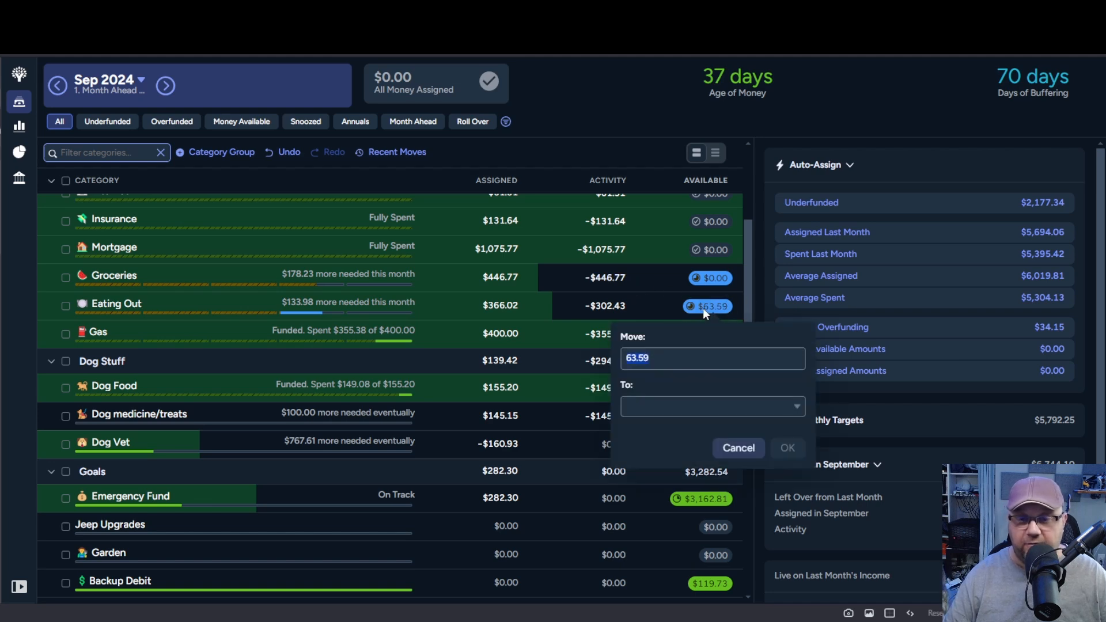
pyautogui.click(677, 388)
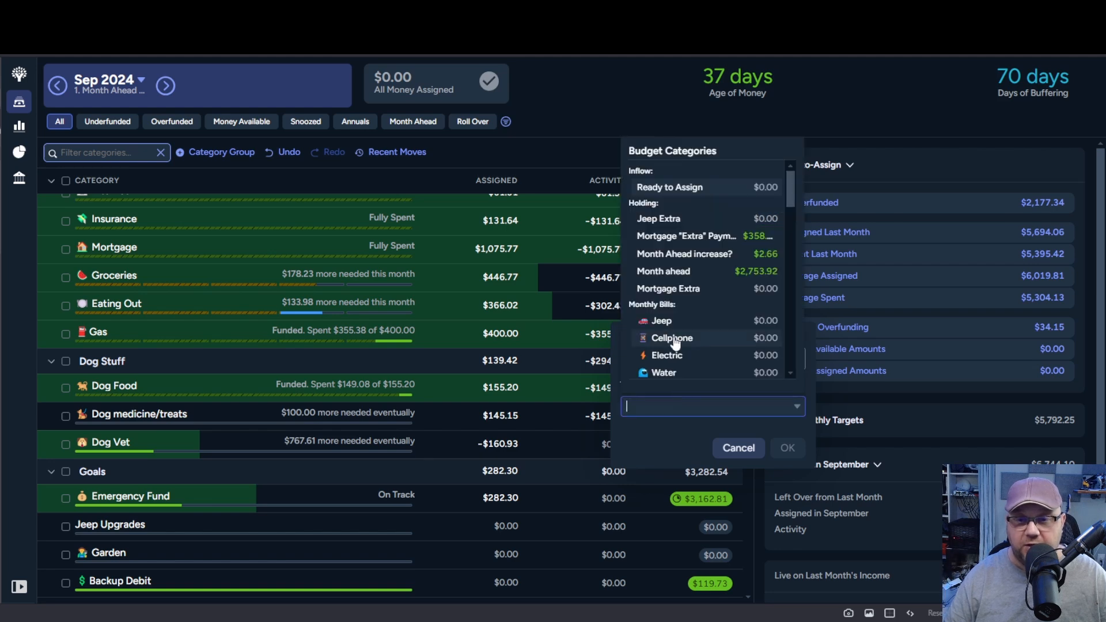
pyautogui.click(685, 272)
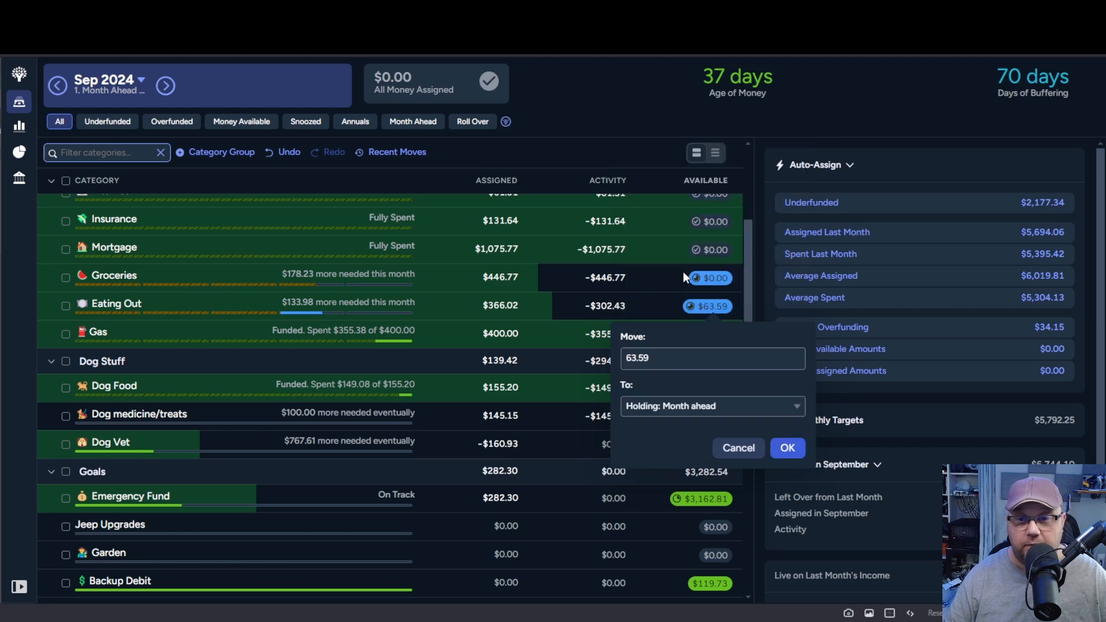
pyautogui.click(787, 447)
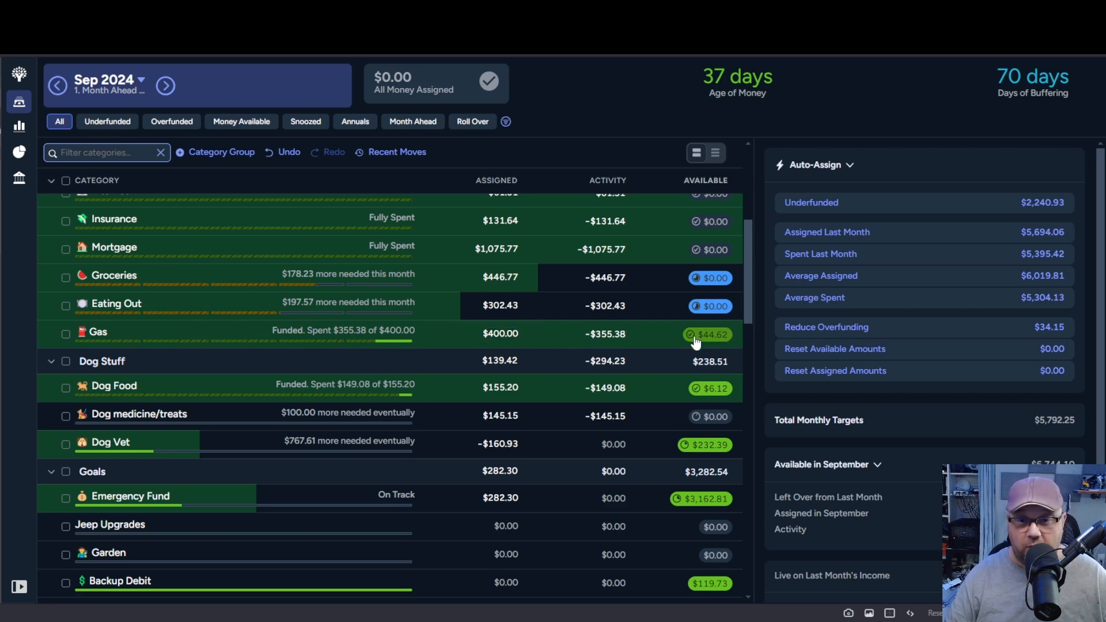
# - Move the full available $44.62 from Gas to the Month ahead category in Holding
pyautogui.click(716, 339)
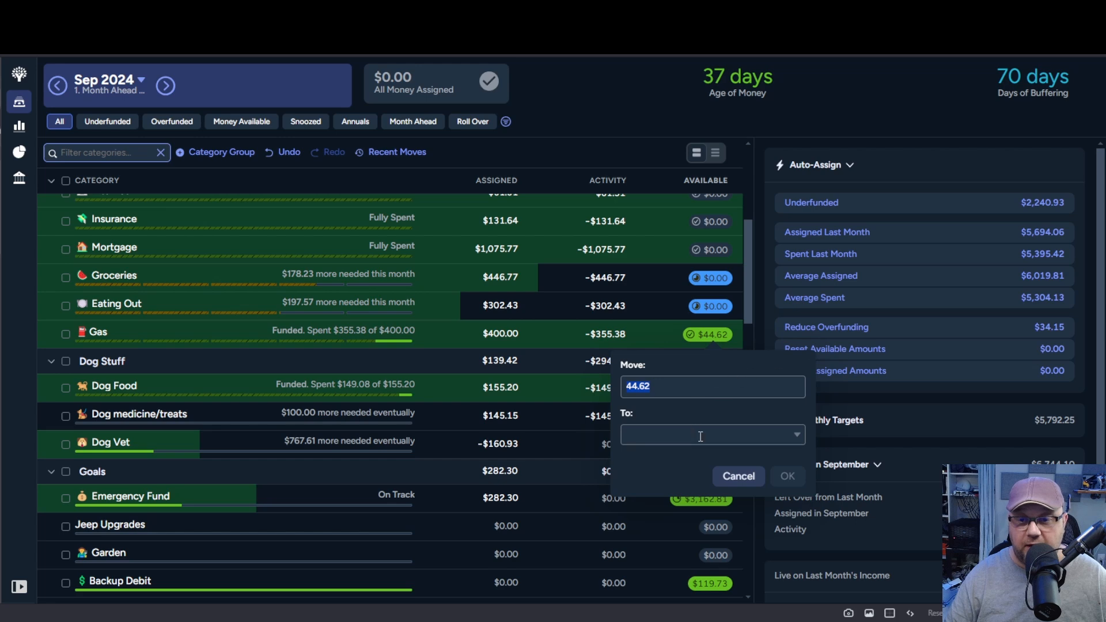
pyautogui.click(797, 439)
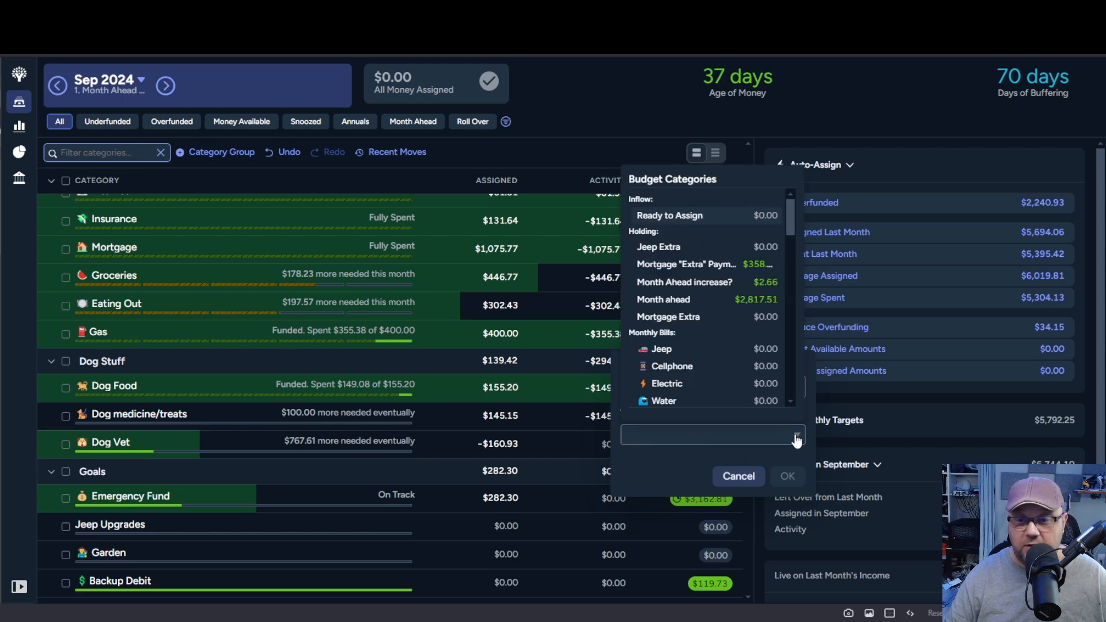
pyautogui.click(743, 305)
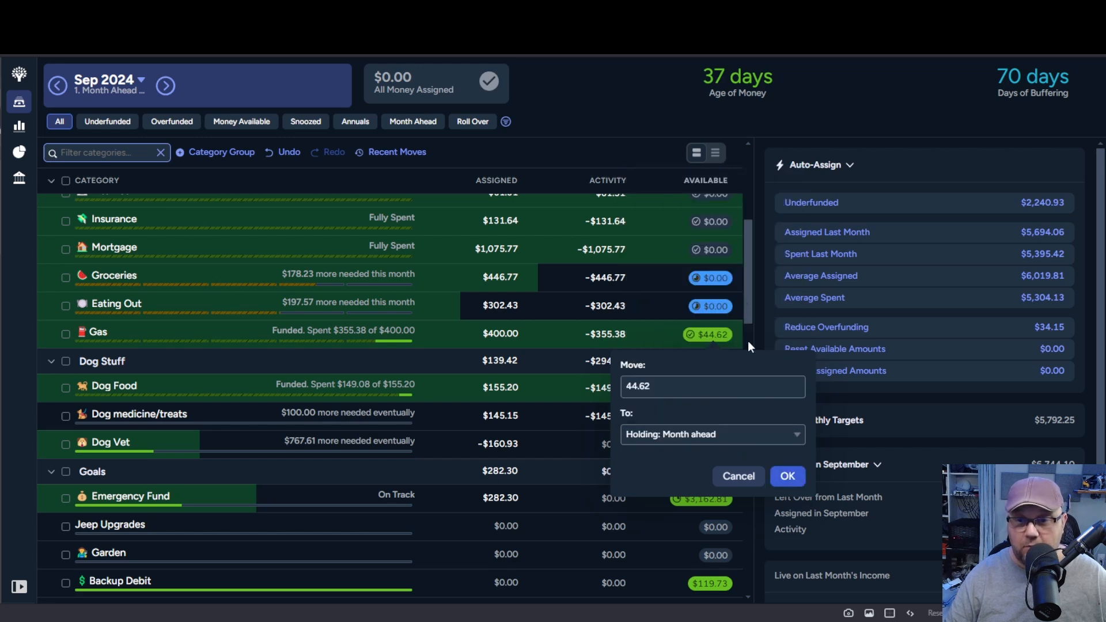
pyautogui.click(784, 477)
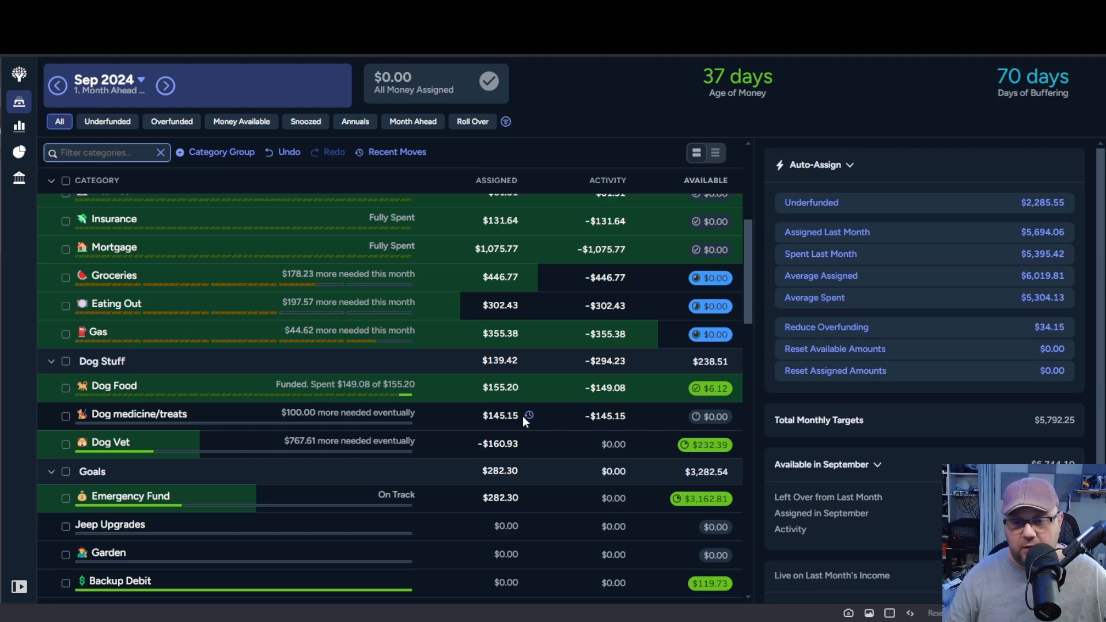
# - Examine the assigned and spent amounts in the Quality of Life group, especially the Apple Watch category
pyautogui.scroll(-7, 523, 416)
pyautogui.scroll(-12, 523, 415)
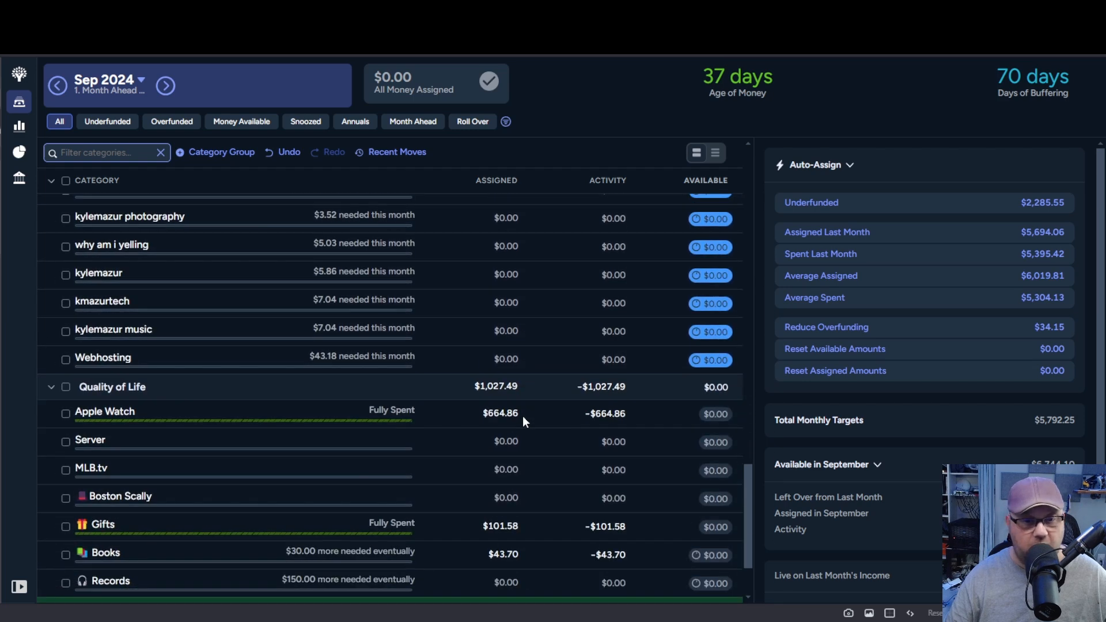
pyautogui.scroll(-3, 523, 416)
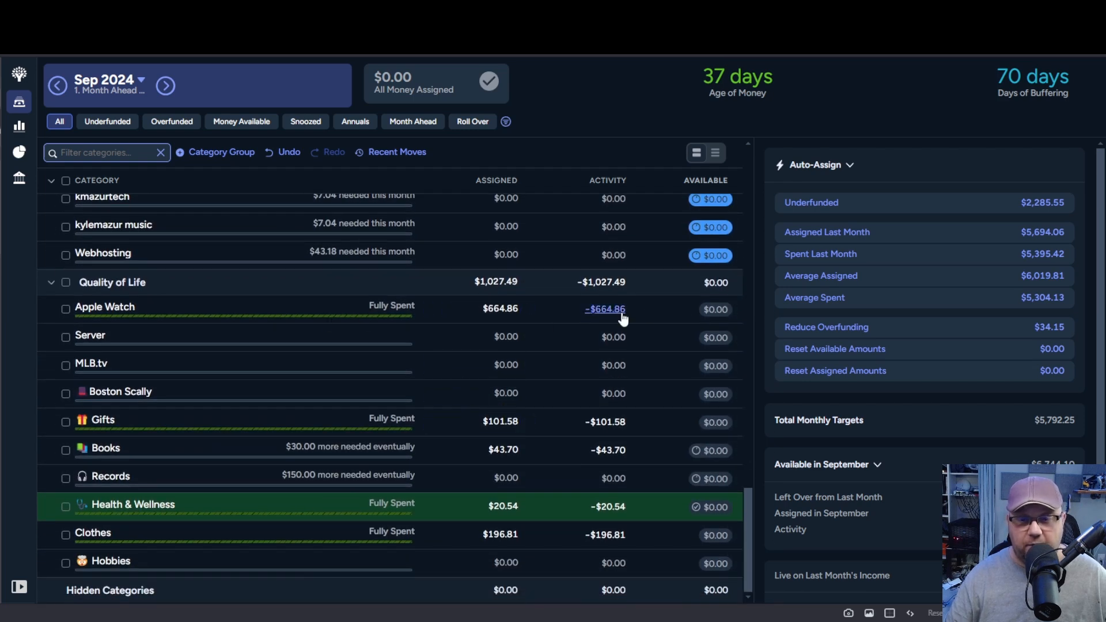
pyautogui.click(484, 309)
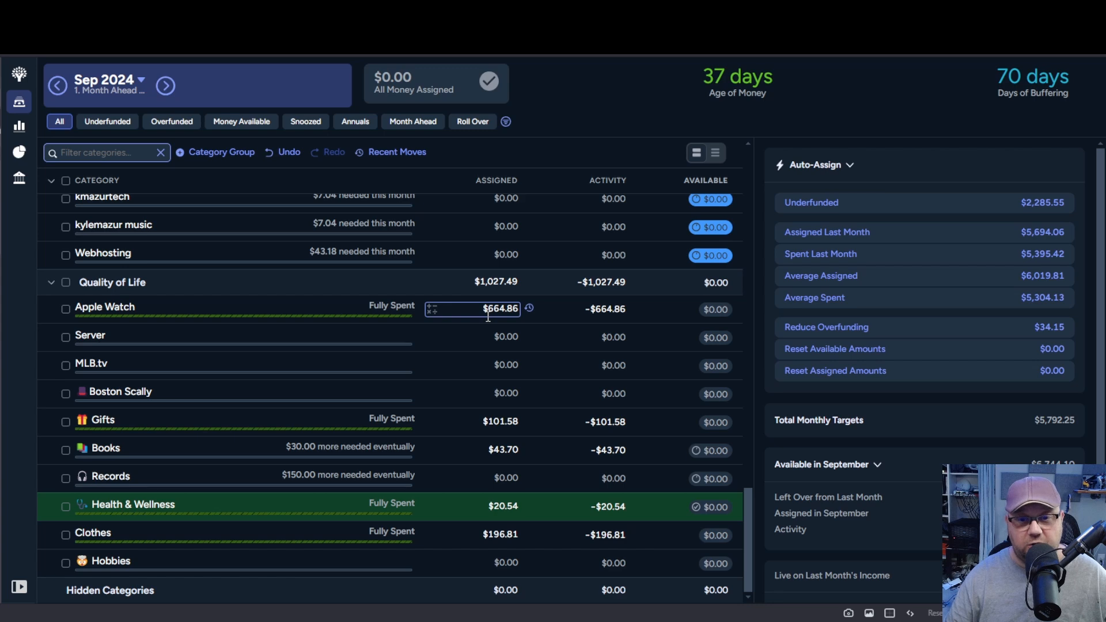
pyautogui.click(494, 363)
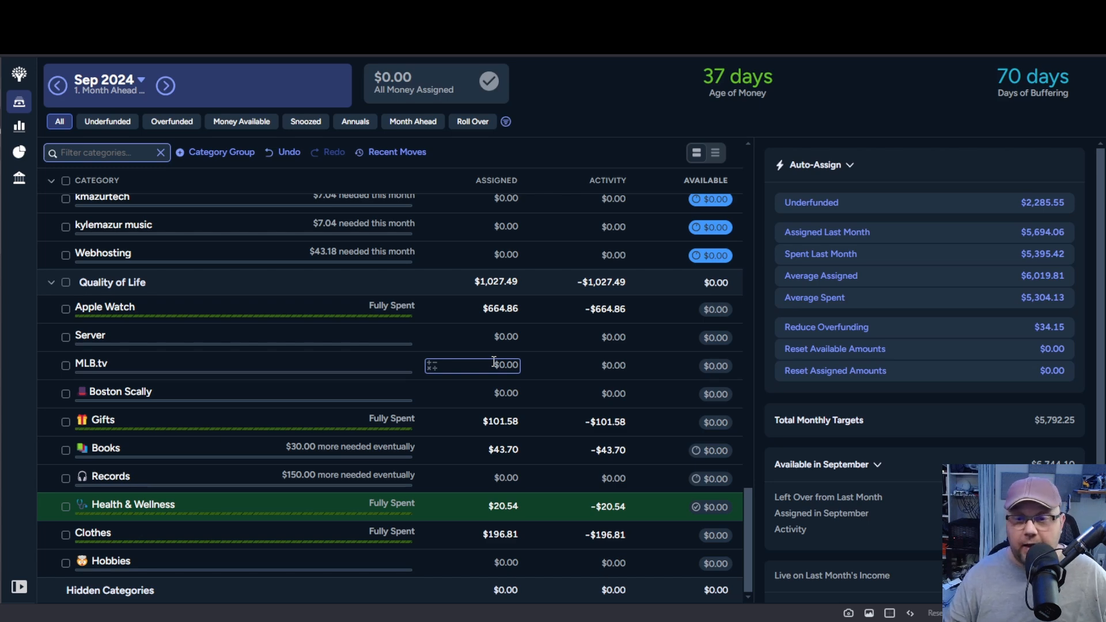
# - Switch to the Financial Stuff sheet in Google Sheets and set the Sep 2024 Month Ahead amount to 2862.13
pyautogui.scroll(10, 493, 361)
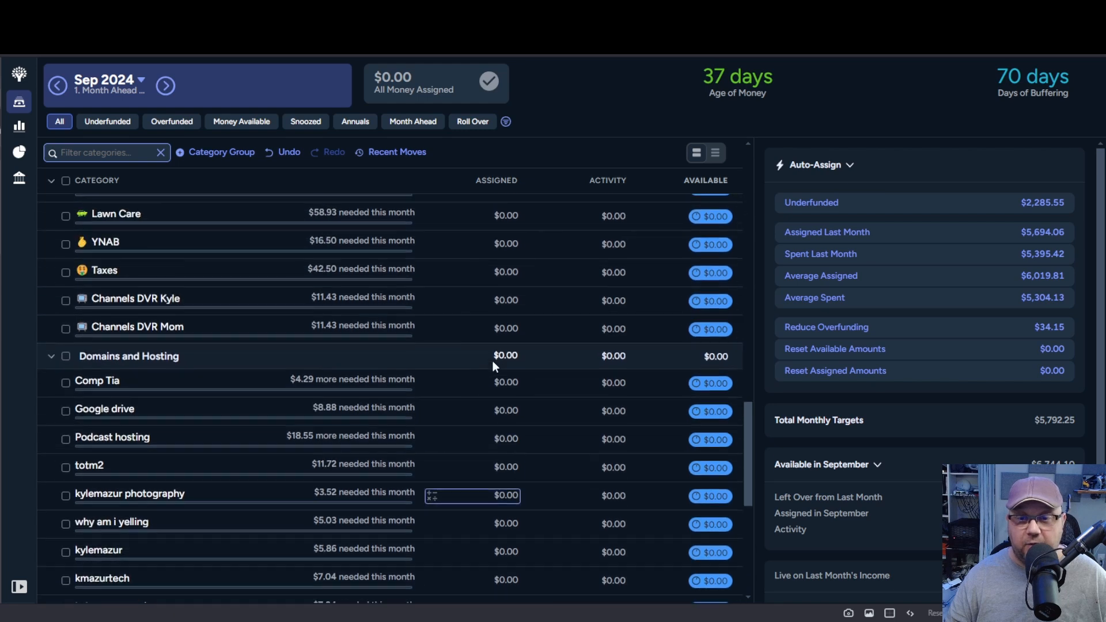
pyautogui.scroll(12, 492, 360)
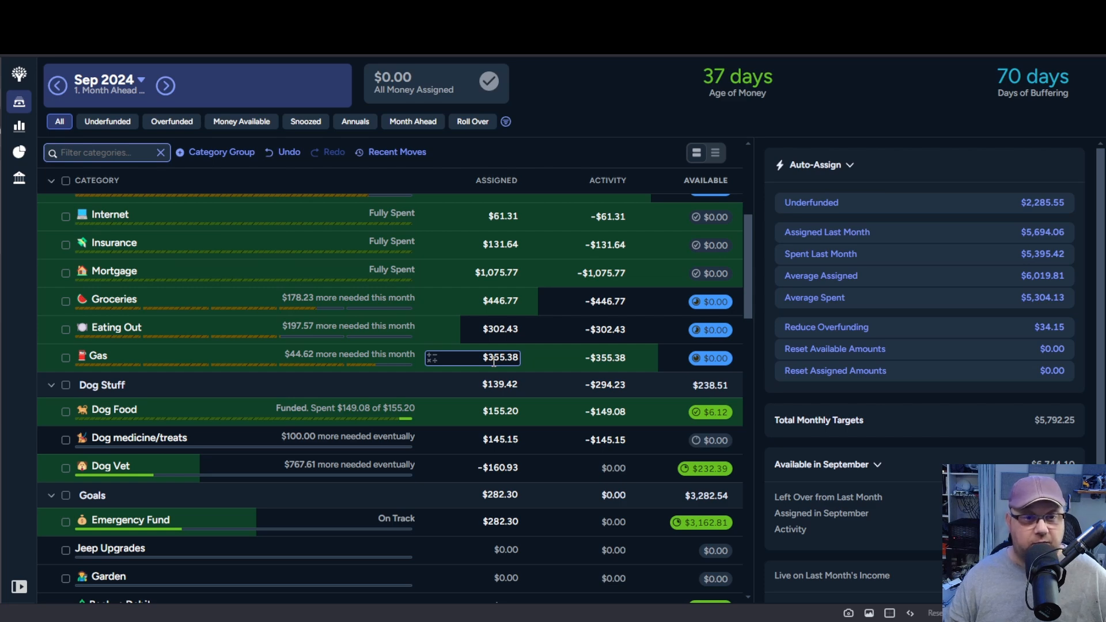
pyautogui.scroll(5, 494, 361)
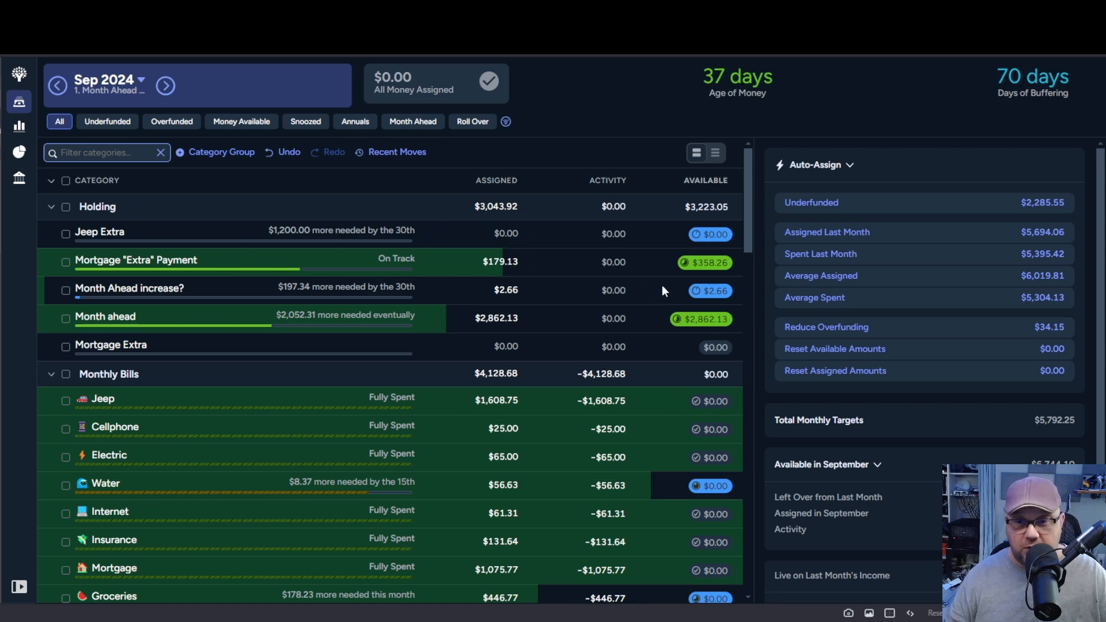
pyautogui.click(1, 167)
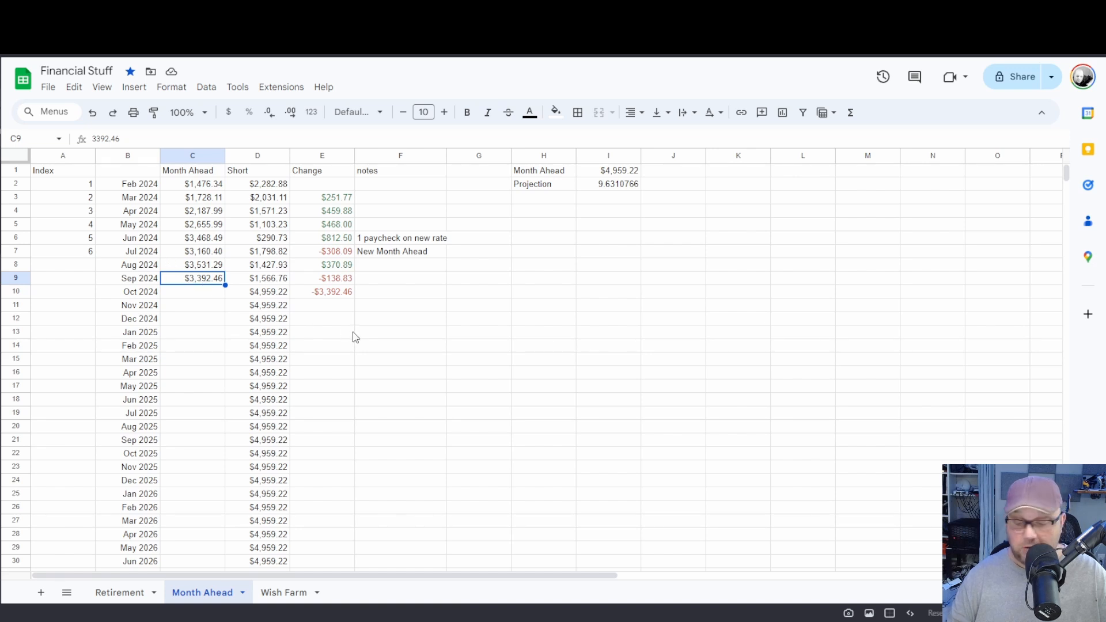
pyautogui.write('2862.13')
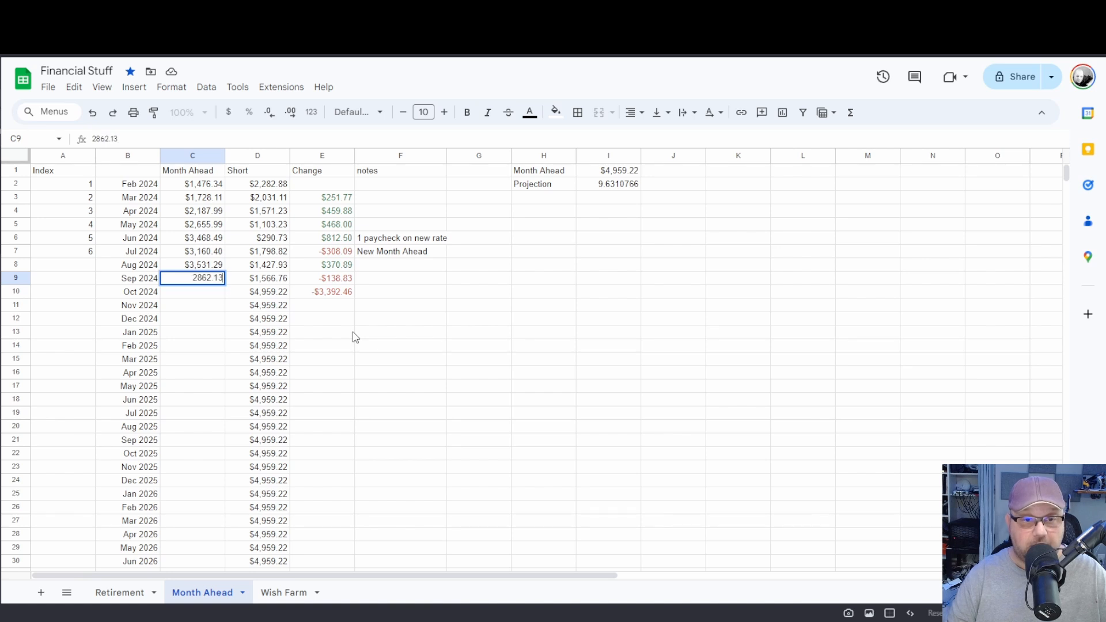
pyautogui.press('Return')
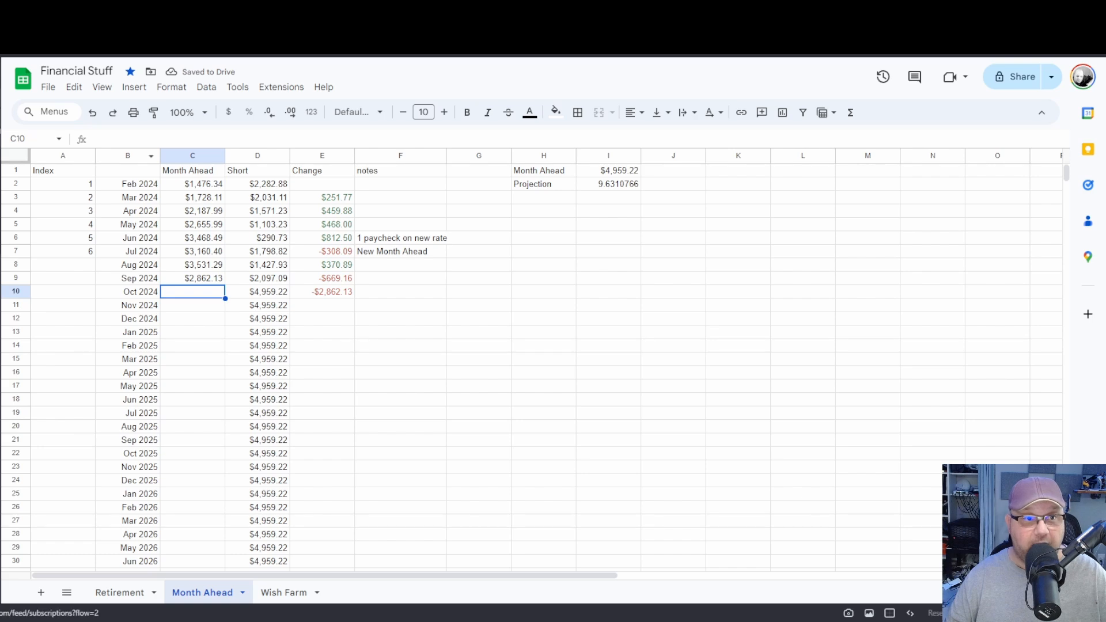
# - Return to the YNAB budget and review the September categories from Holding down to Quality of Life
pyautogui.hotkey('ctrl', 'Tab')
pyautogui.scroll(-10, 453, 438)
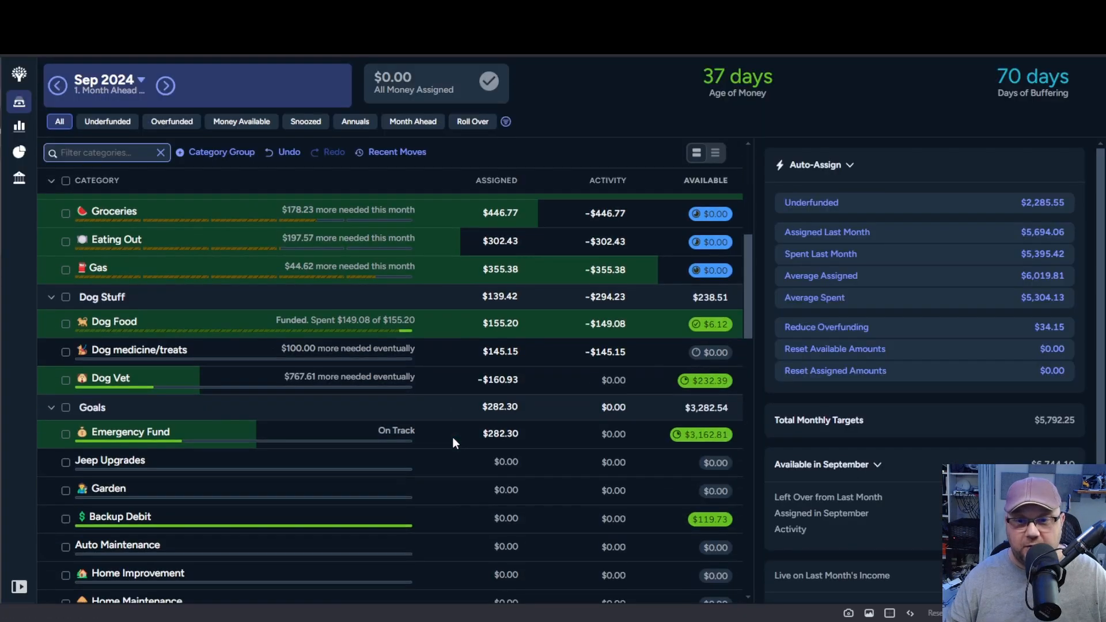
pyautogui.scroll(-10, 453, 438)
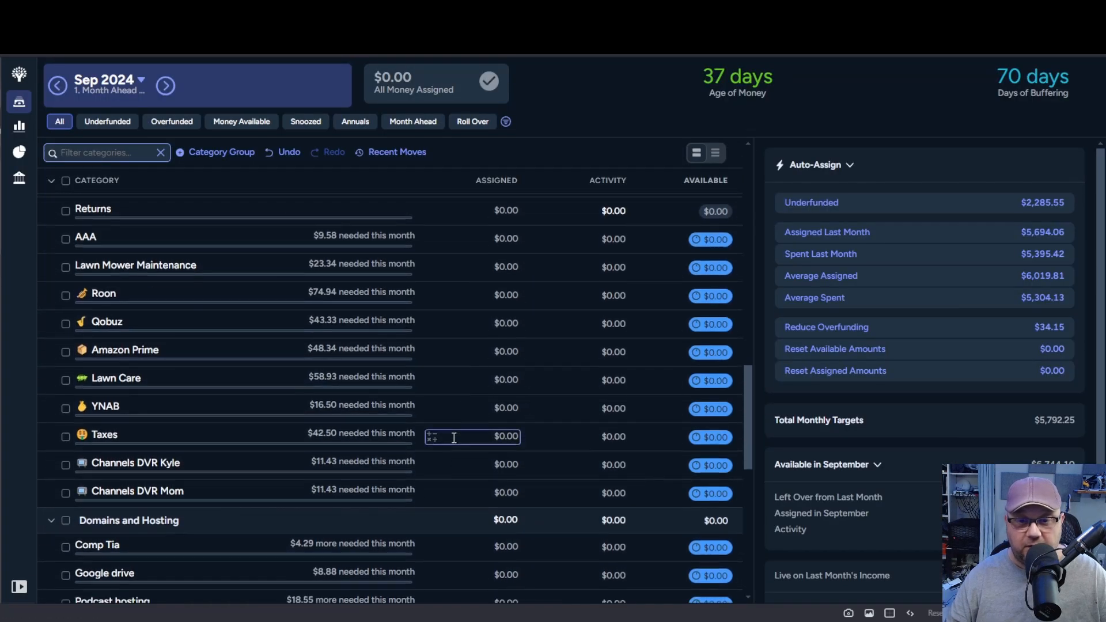
pyautogui.scroll(-5, 453, 437)
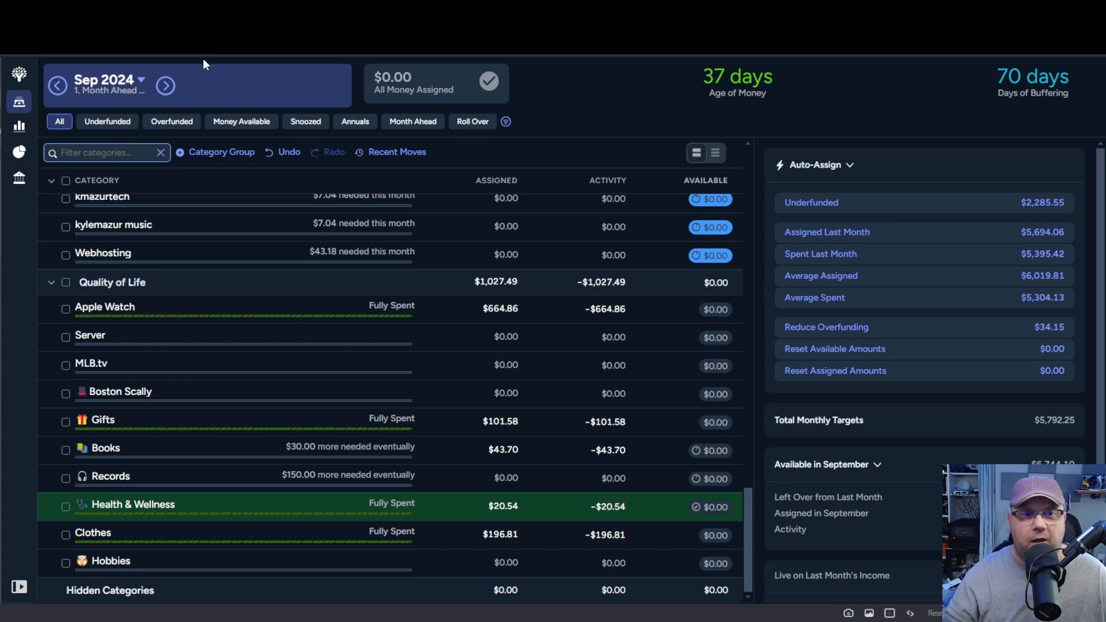
pyautogui.scroll(15, 337, 366)
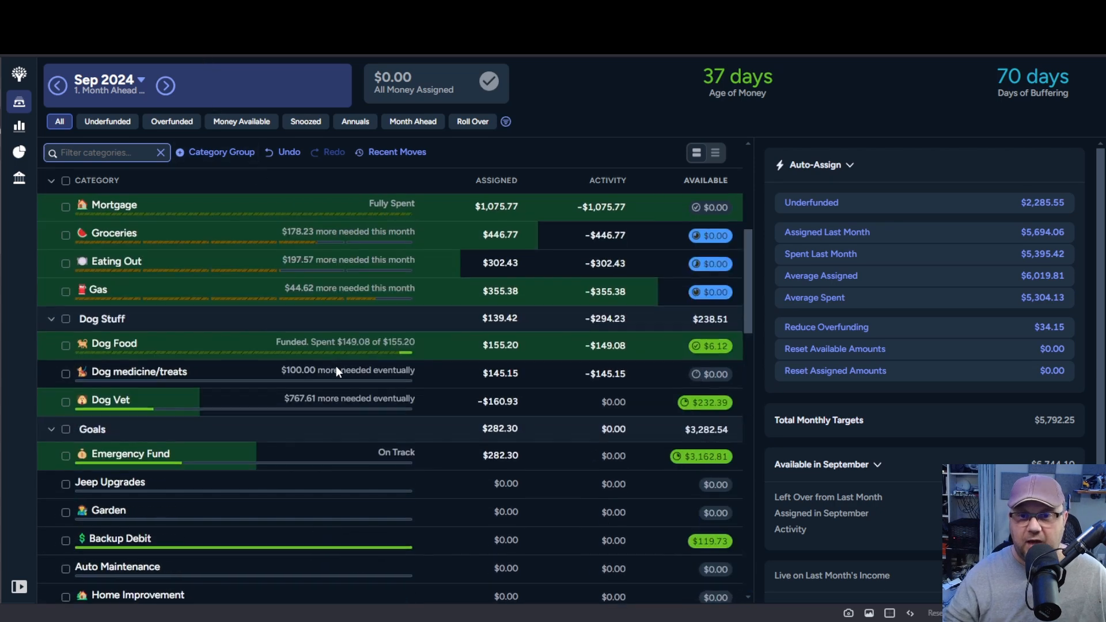
pyautogui.scroll(6, 336, 365)
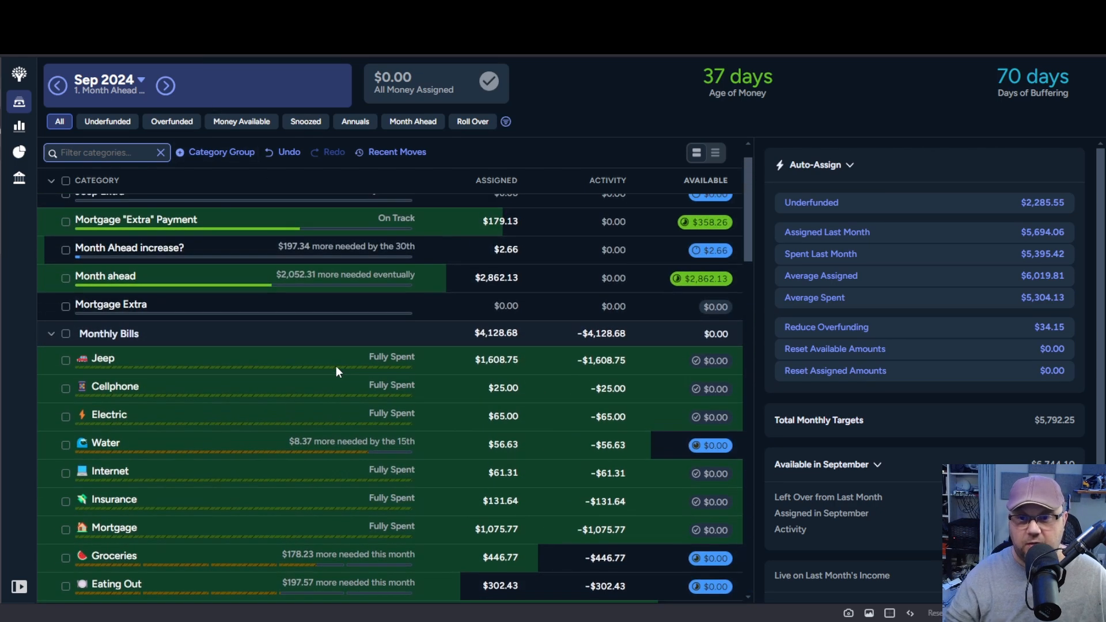
pyautogui.scroll(1, 336, 372)
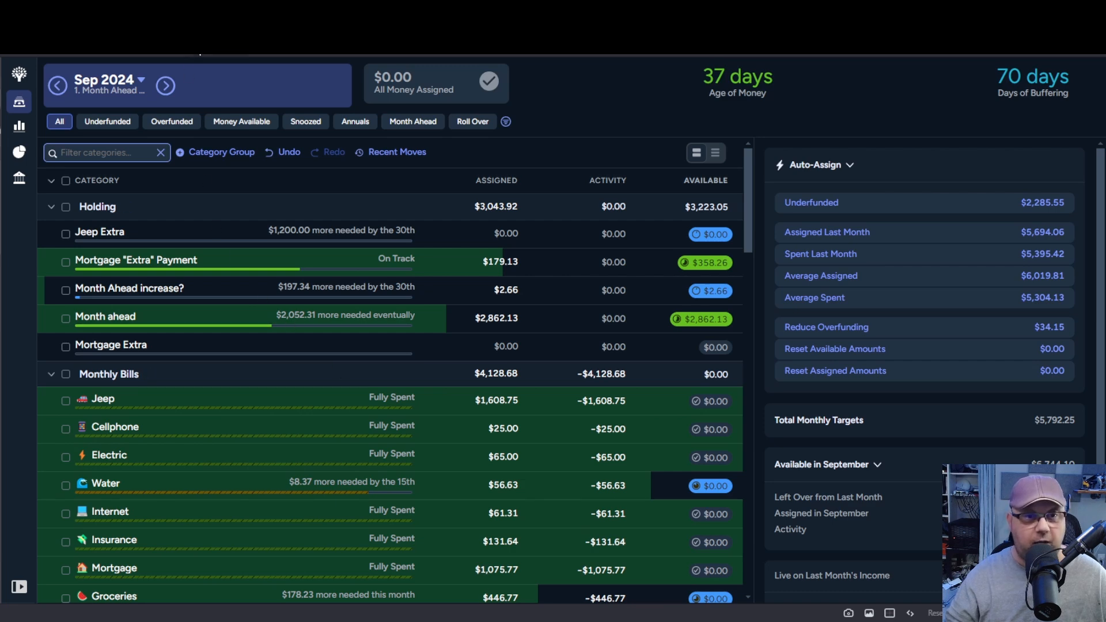
# - Move the full available $2.66 from Month Ahead increase? to the Month ahead category in the September 2024 budget
pyautogui.click(165, 85)
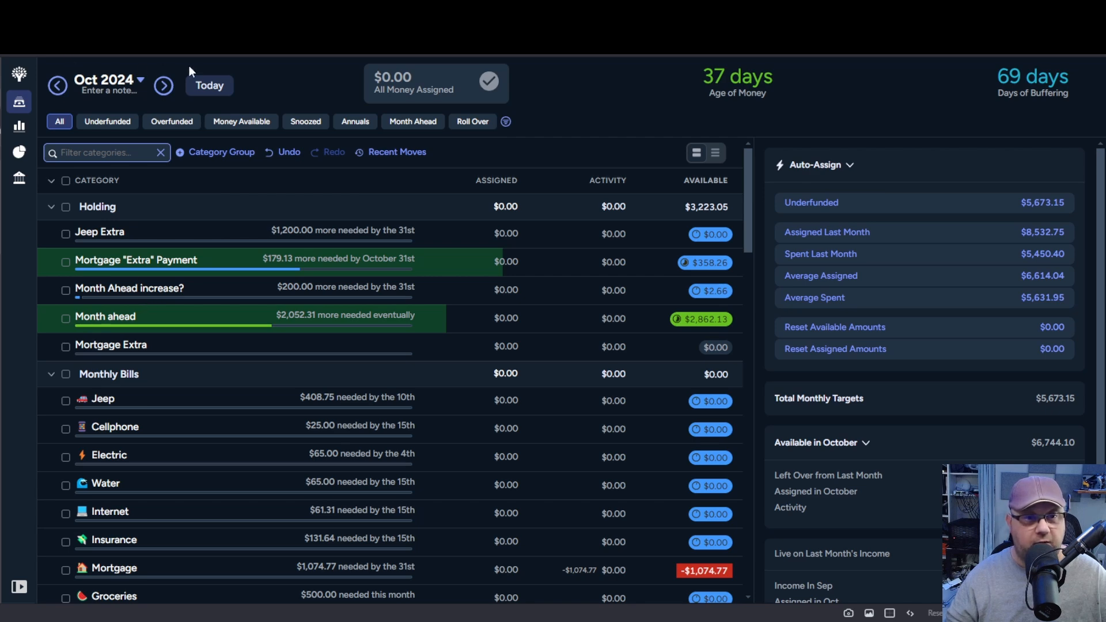
pyautogui.click(208, 92)
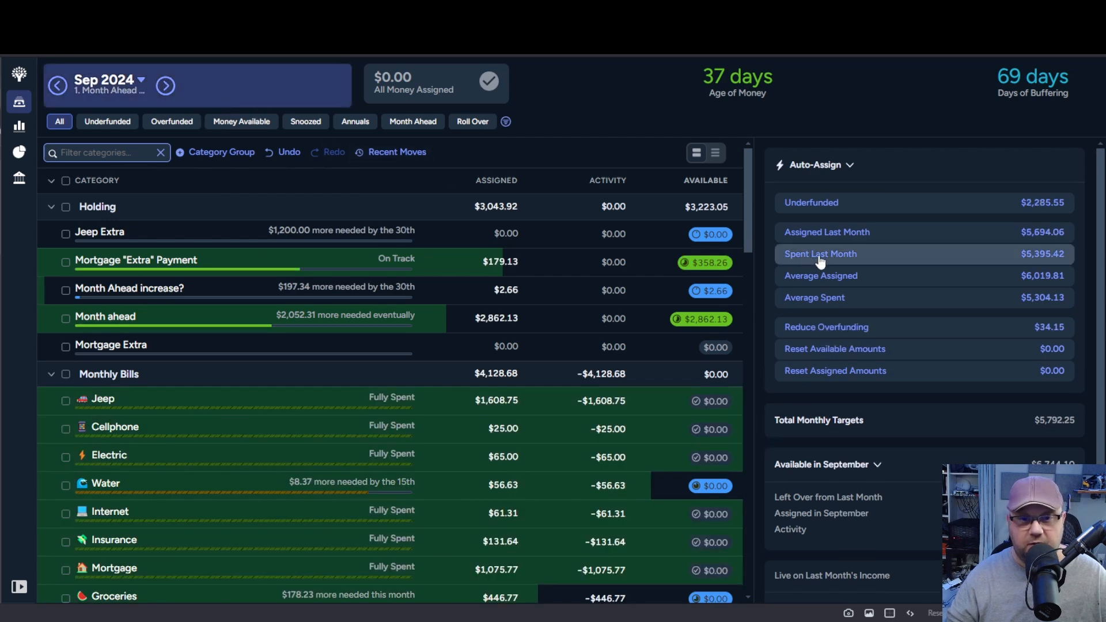
pyautogui.click(714, 291)
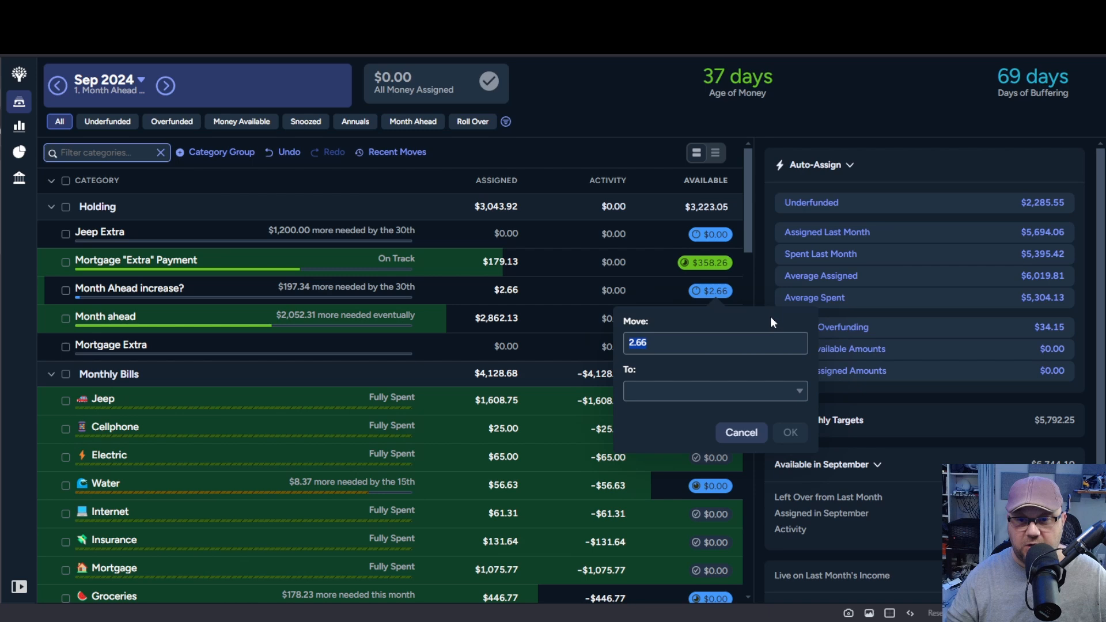
pyautogui.click(798, 391)
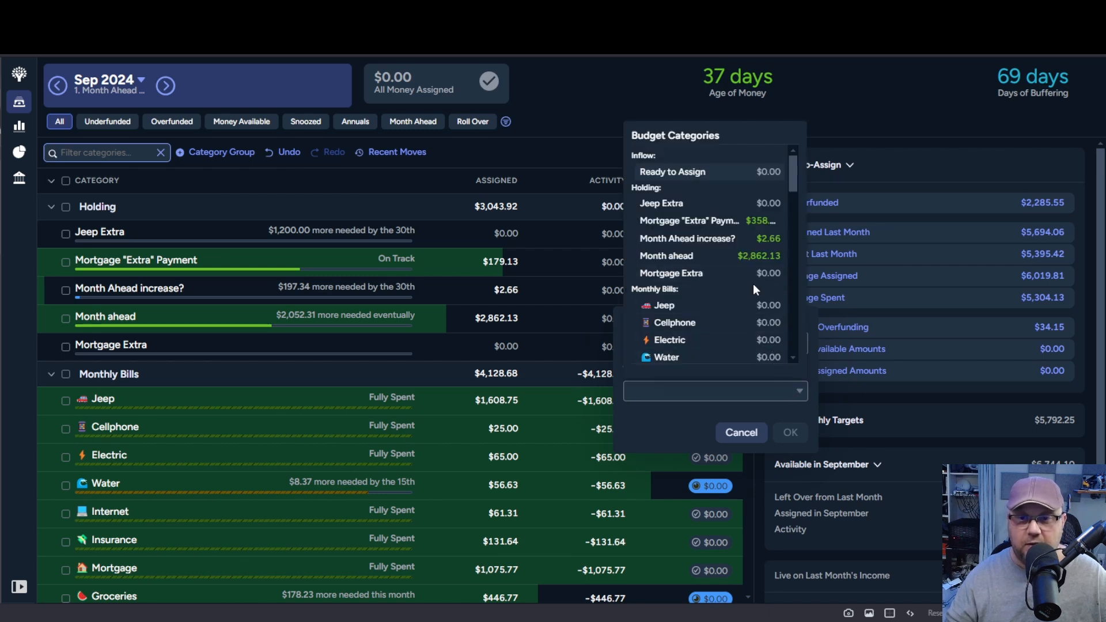
pyautogui.click(712, 255)
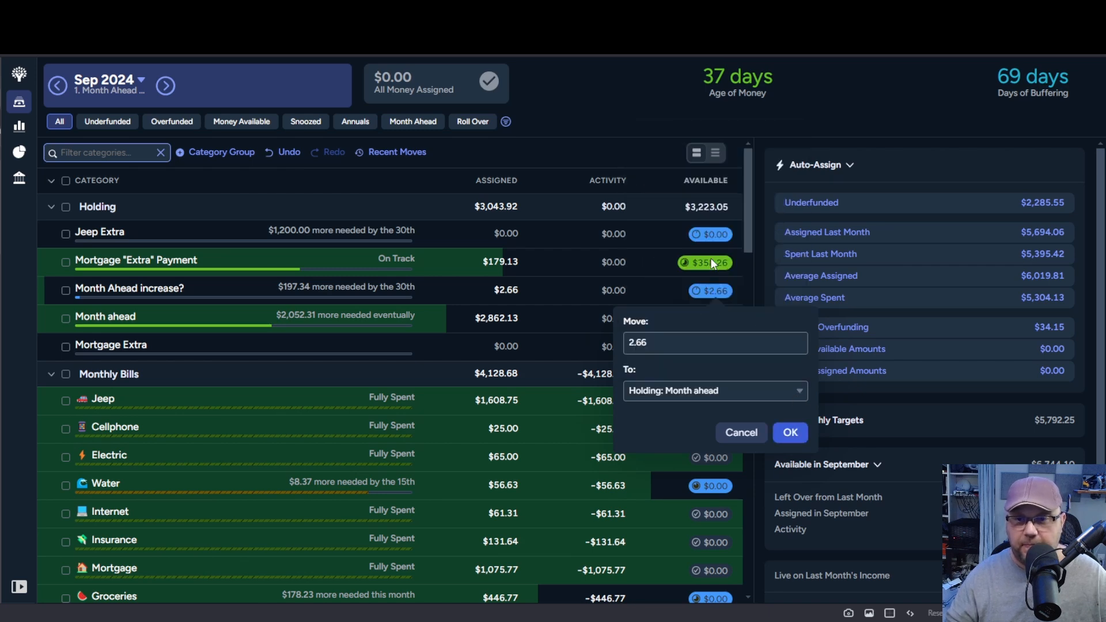
pyautogui.click(790, 432)
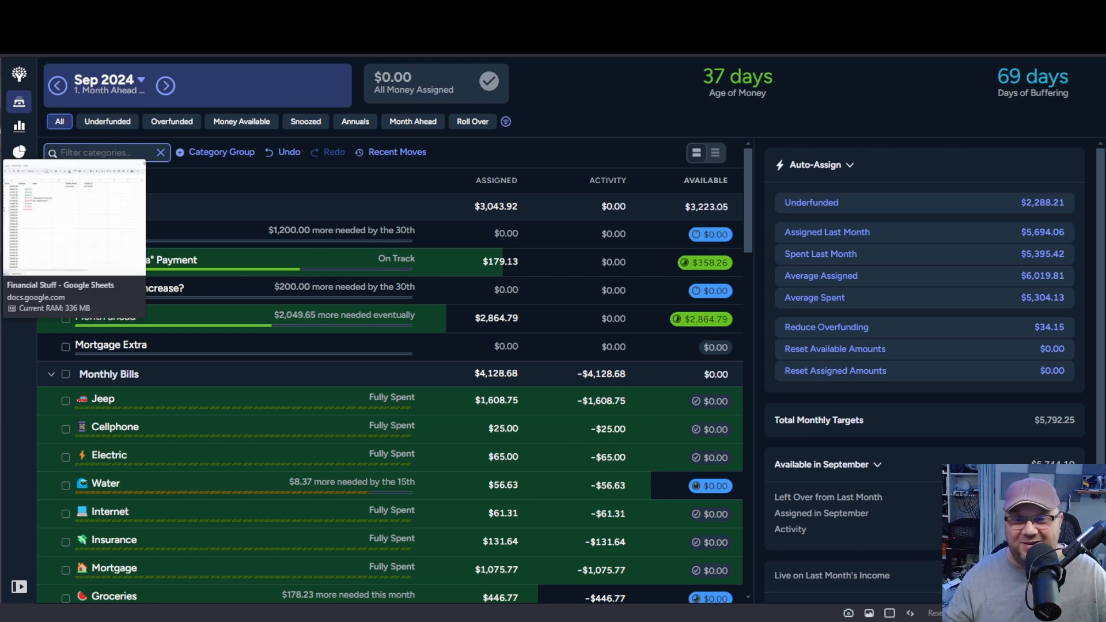
# - Switch to the Financial Stuff sheet in Google Sheets and set the Sep 2024 Month Ahead amount to 2864.79
pyautogui.click(1, 241)
pyautogui.press('Up')
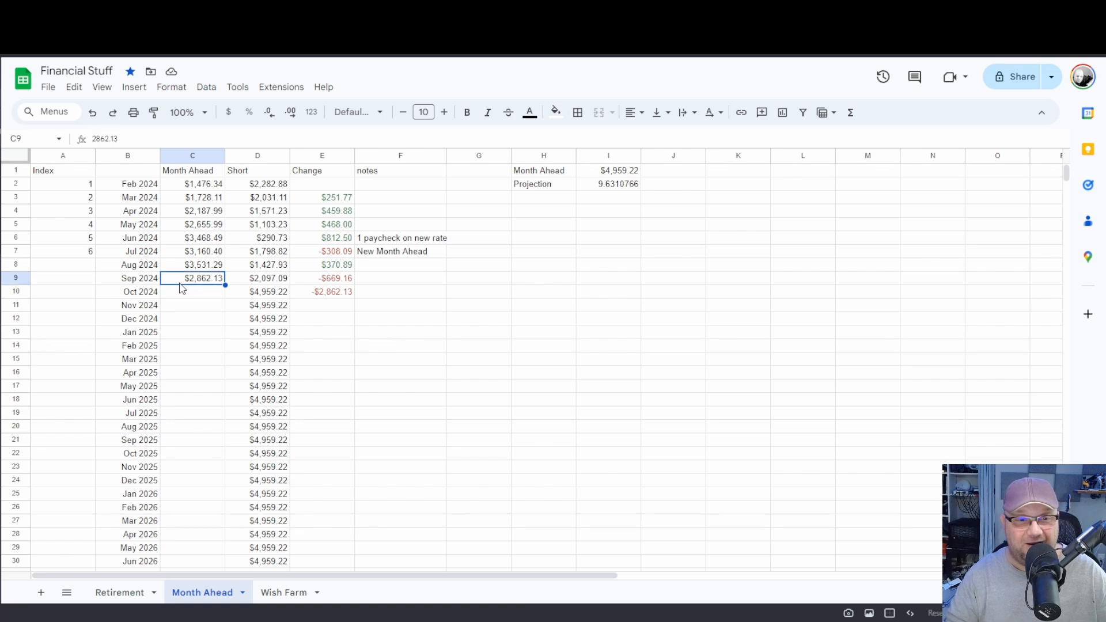
pyautogui.write('2,864.79')
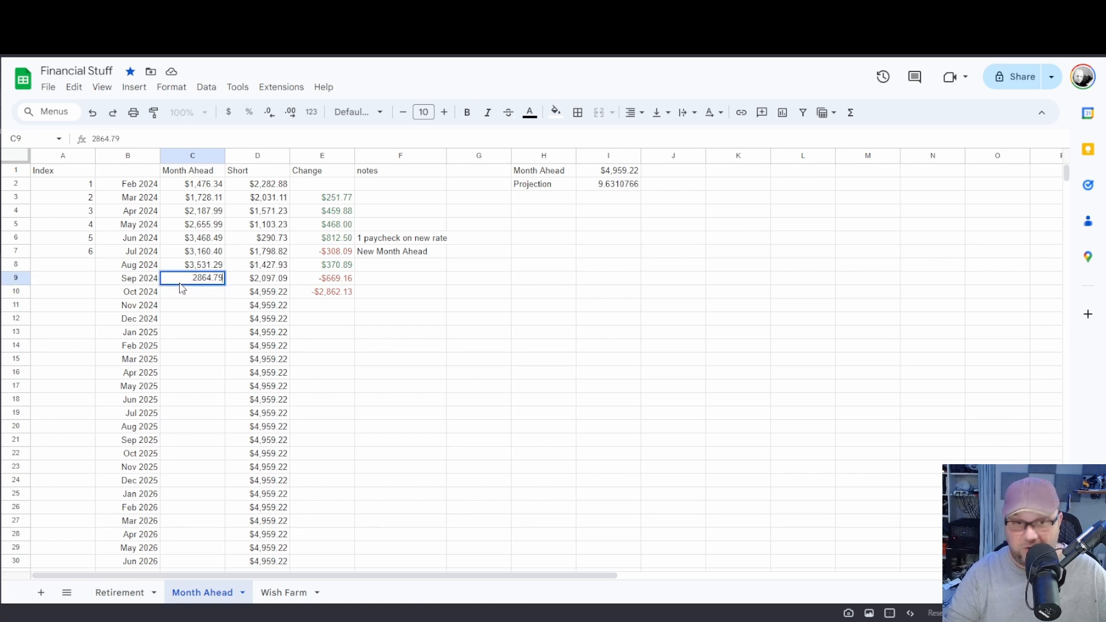
pyautogui.press('Return')
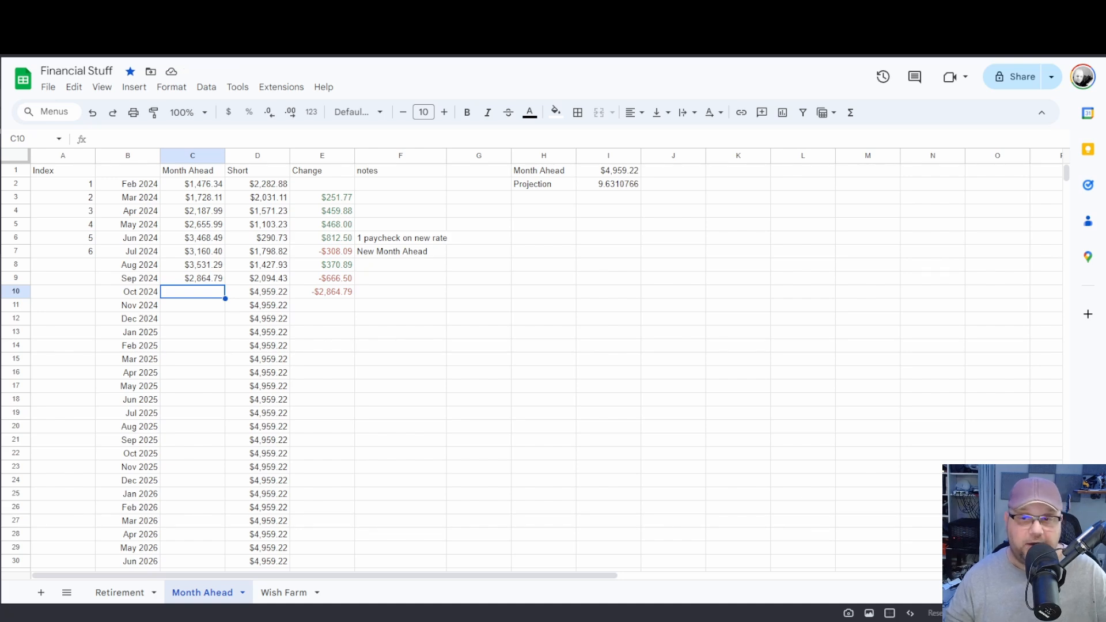
# - Return to the YNAB budget and move the full $2,864.79 from September's Month ahead category to Ready to Assign
pyautogui.click(2, 134)
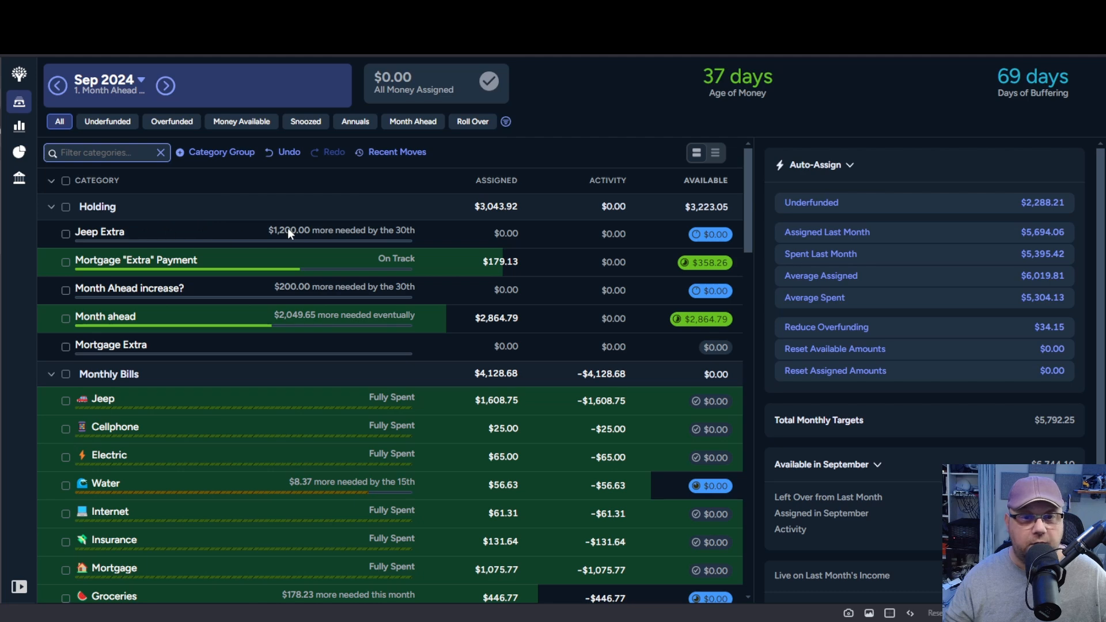
pyautogui.scroll(-1, 258, 296)
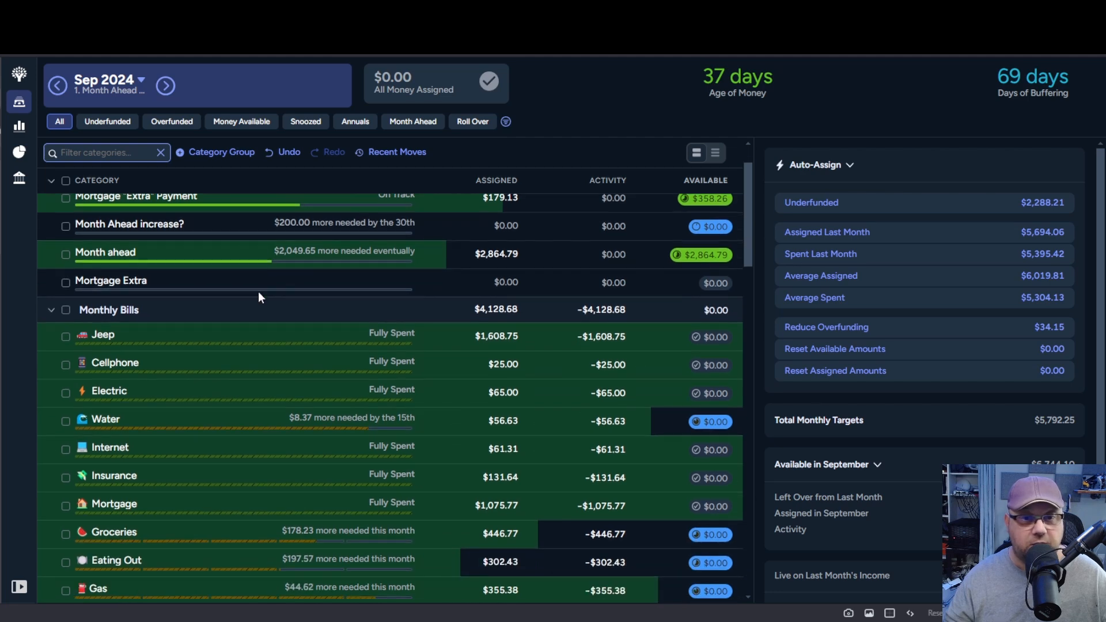
pyautogui.scroll(1, 258, 291)
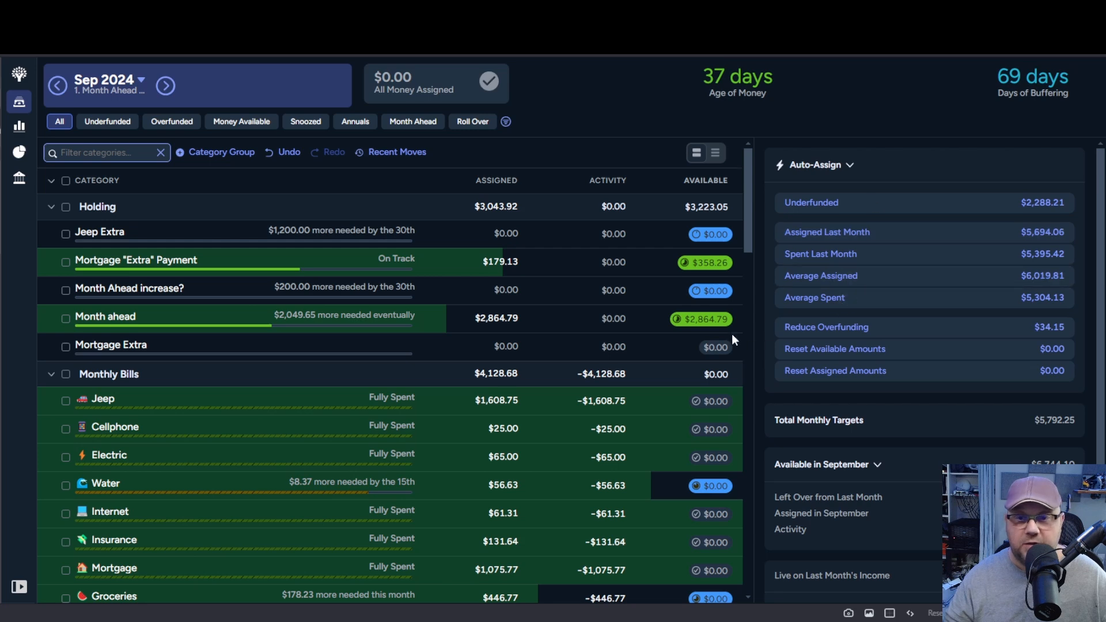
pyautogui.click(724, 320)
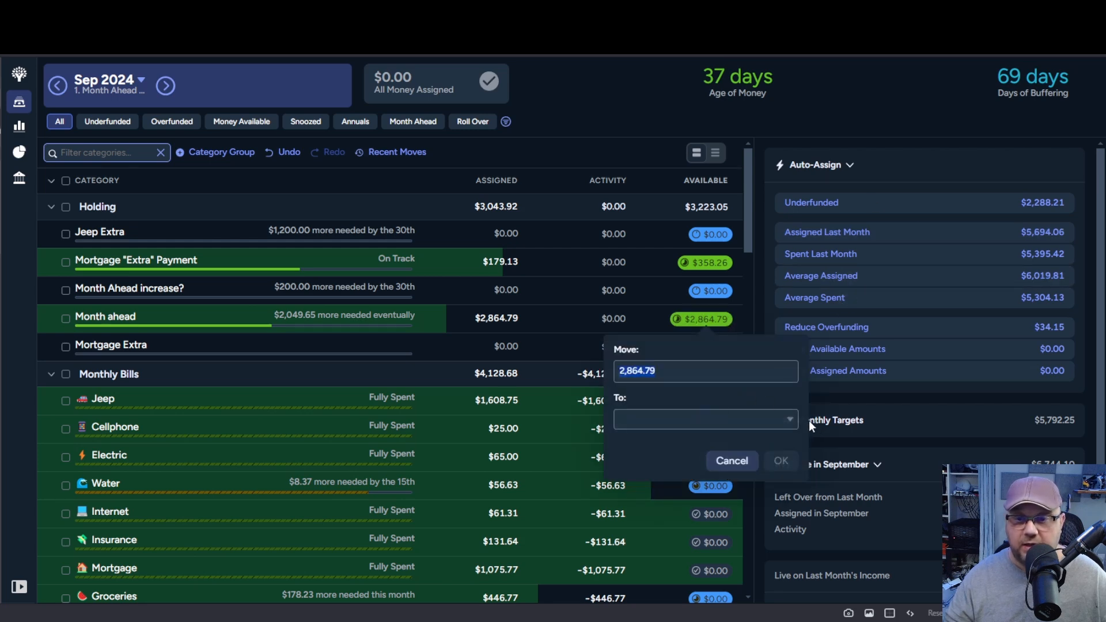
pyautogui.click(790, 419)
pyautogui.click(682, 201)
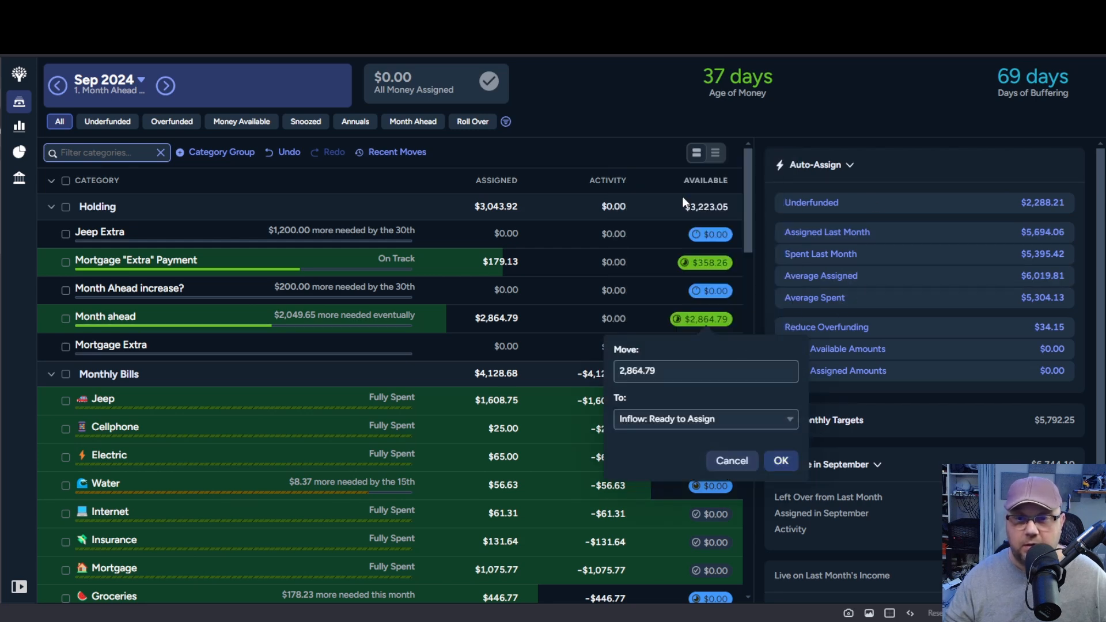
pyautogui.click(781, 461)
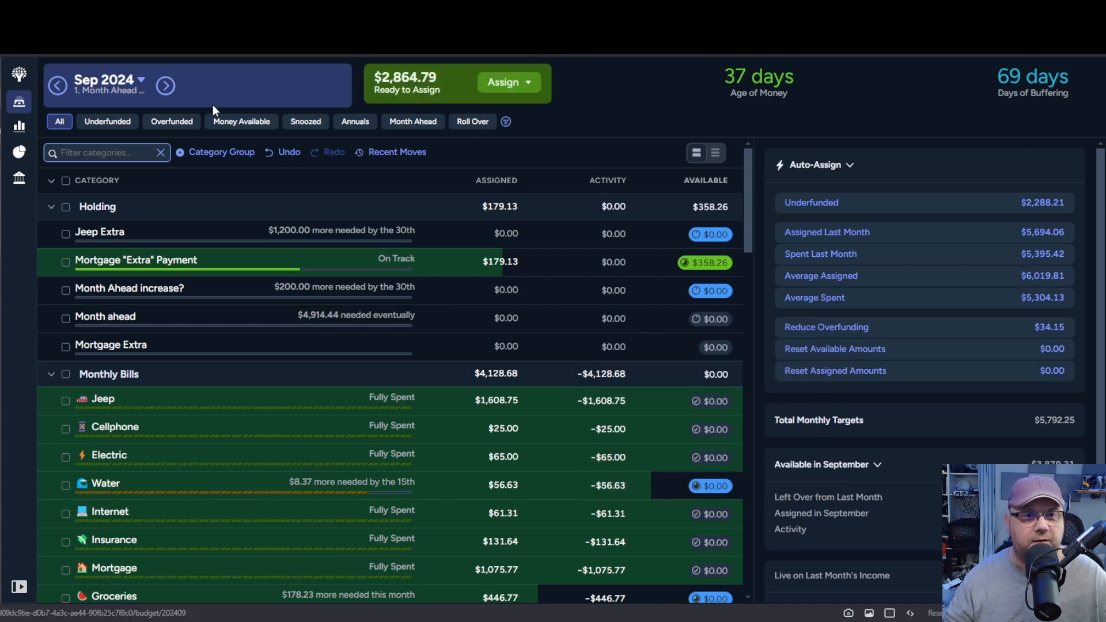
# - Go to the October 2024 budget and review its category targets from Holding to Quality of Life, glancing at November 2024 as well
pyautogui.click(167, 86)
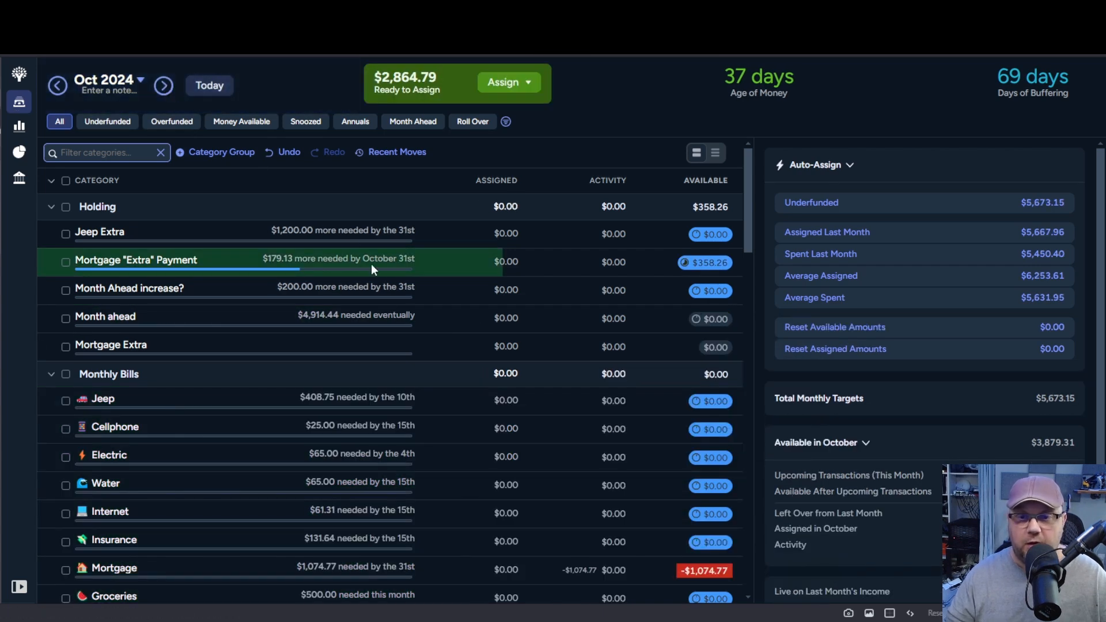
pyautogui.scroll(-6, 371, 264)
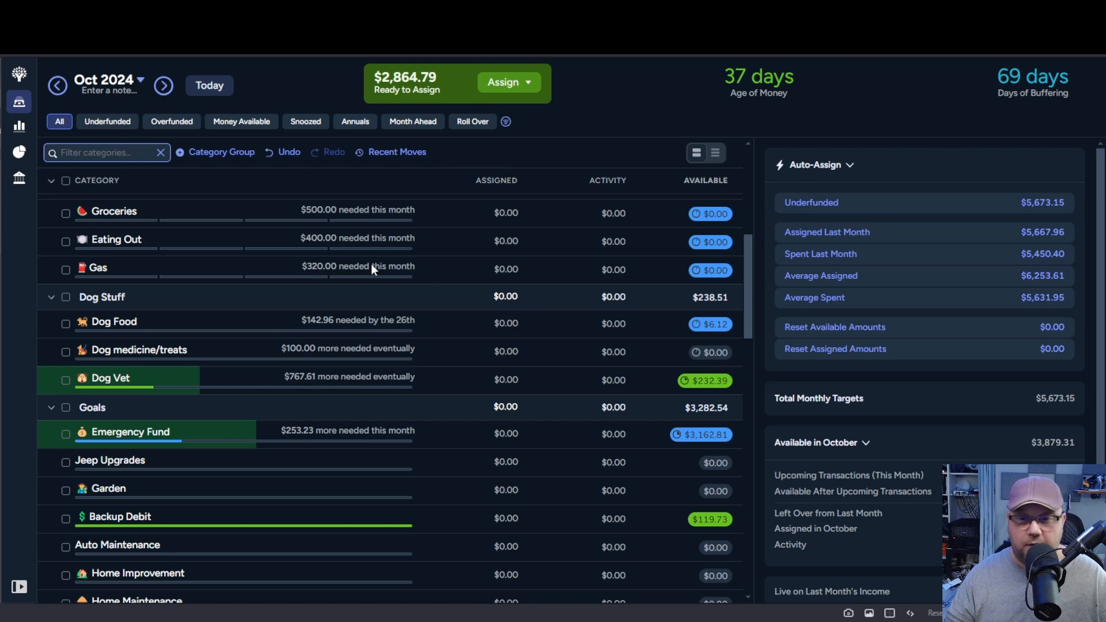
pyautogui.scroll(-15, 371, 264)
pyautogui.scroll(-8, 371, 264)
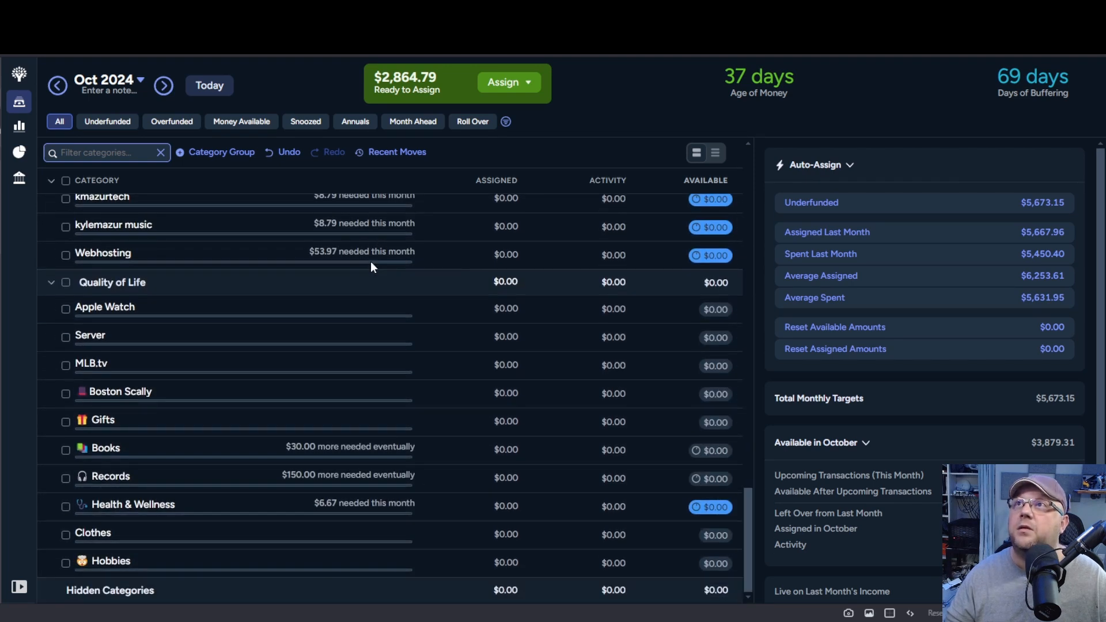
pyautogui.scroll(20, 371, 265)
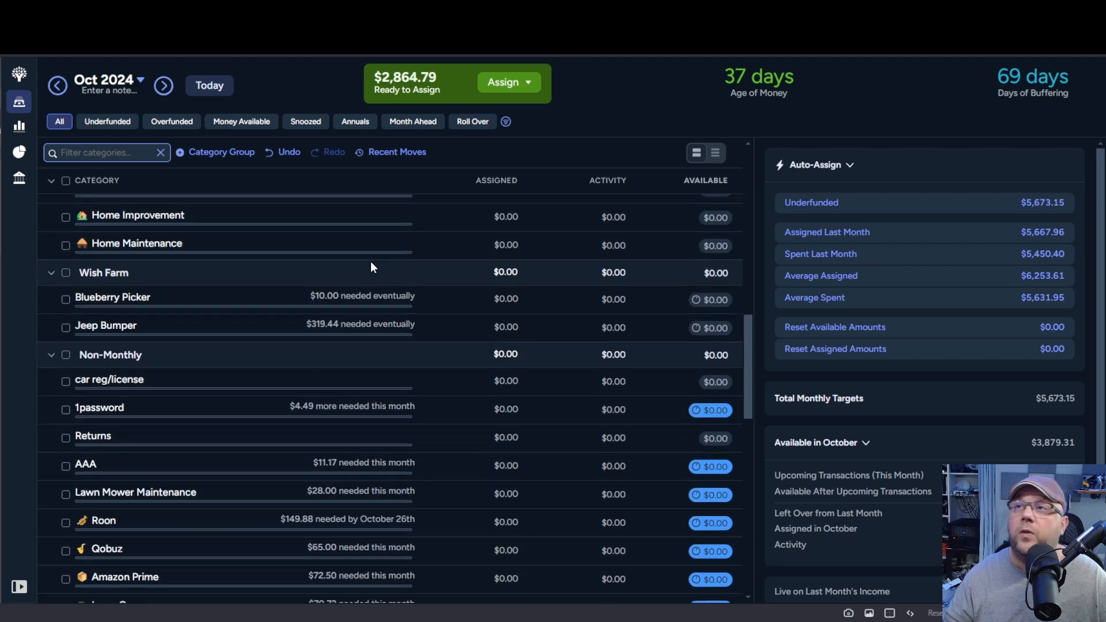
pyautogui.scroll(10, 371, 261)
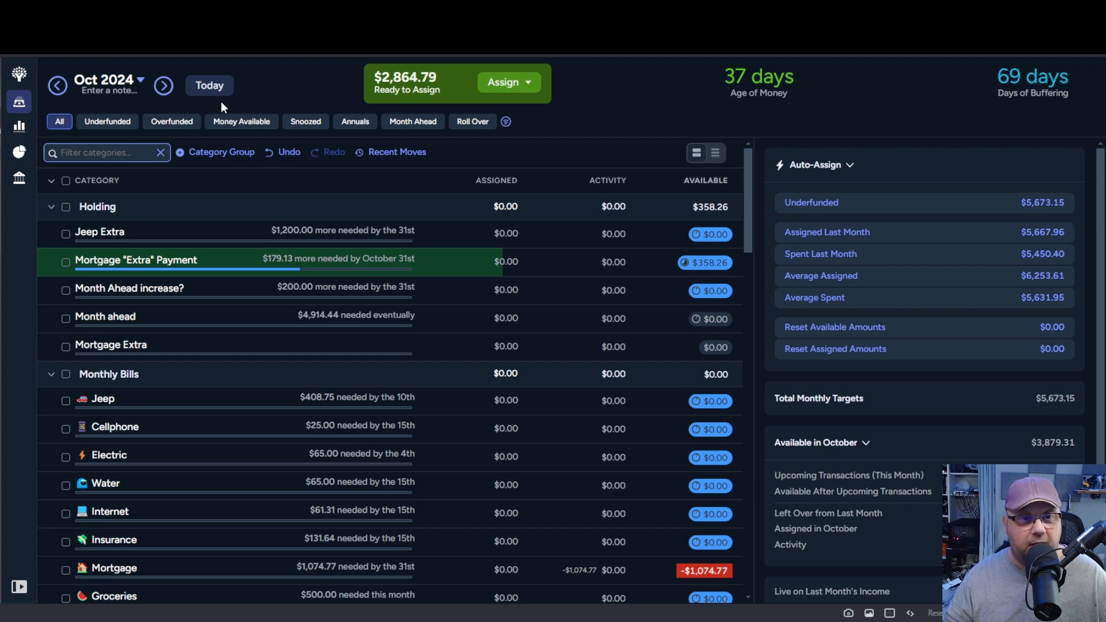
pyautogui.click(164, 86)
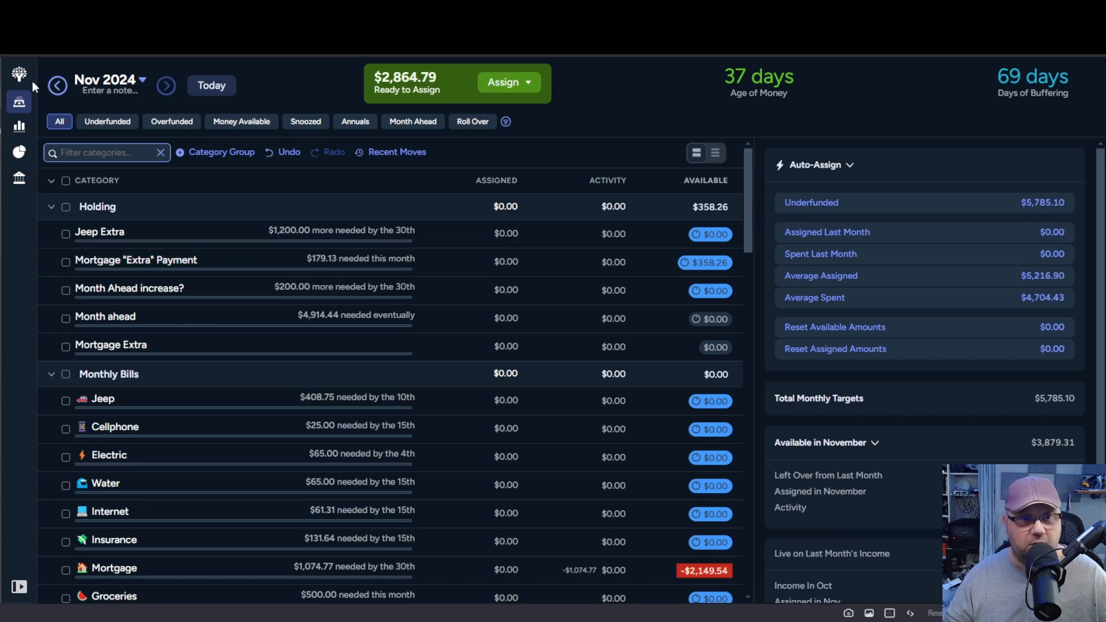
pyautogui.click(49, 86)
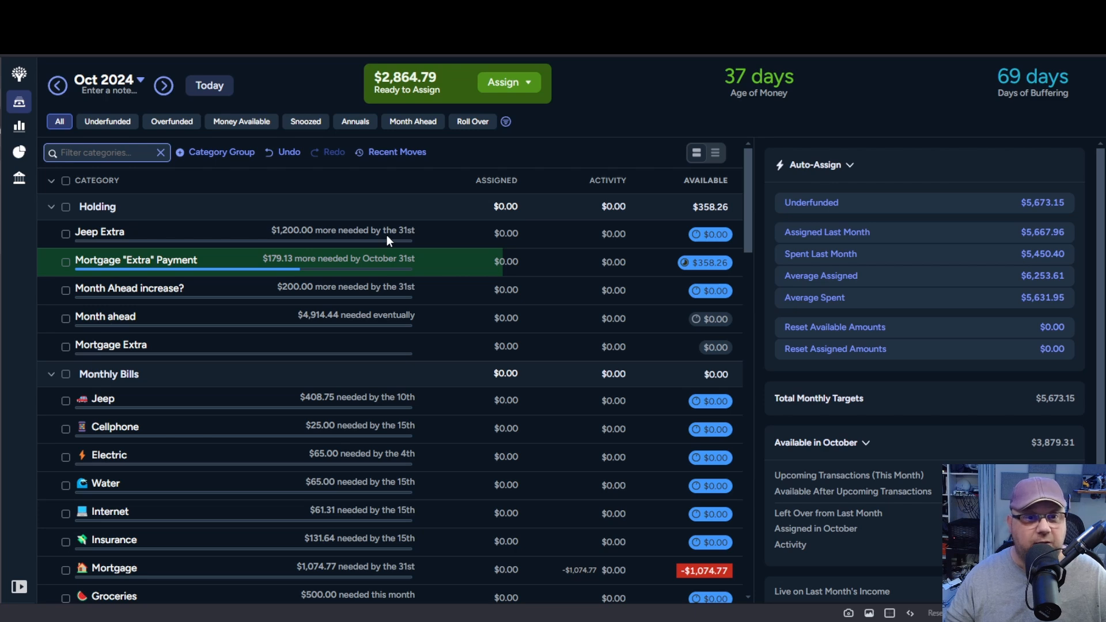
pyautogui.scroll(-1, 386, 235)
pyautogui.scroll(1, 386, 235)
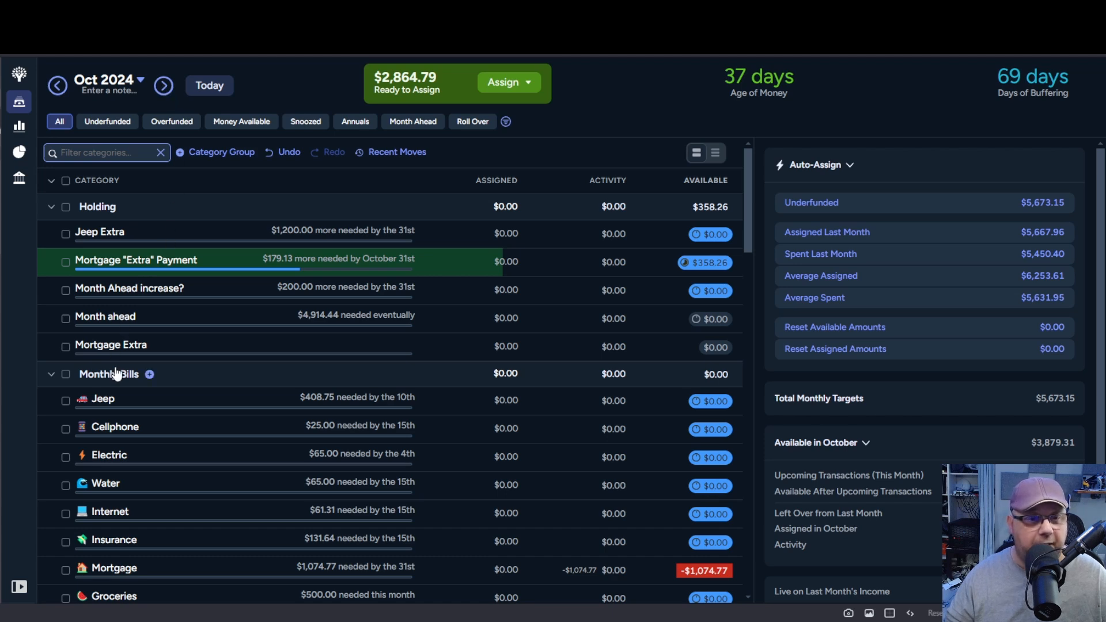
# - Assign $408.75 to Jeep and $35 to Cellphone in the October 2024 Monthly Bills group
pyautogui.scroll(-3, 118, 364)
pyautogui.click(507, 208)
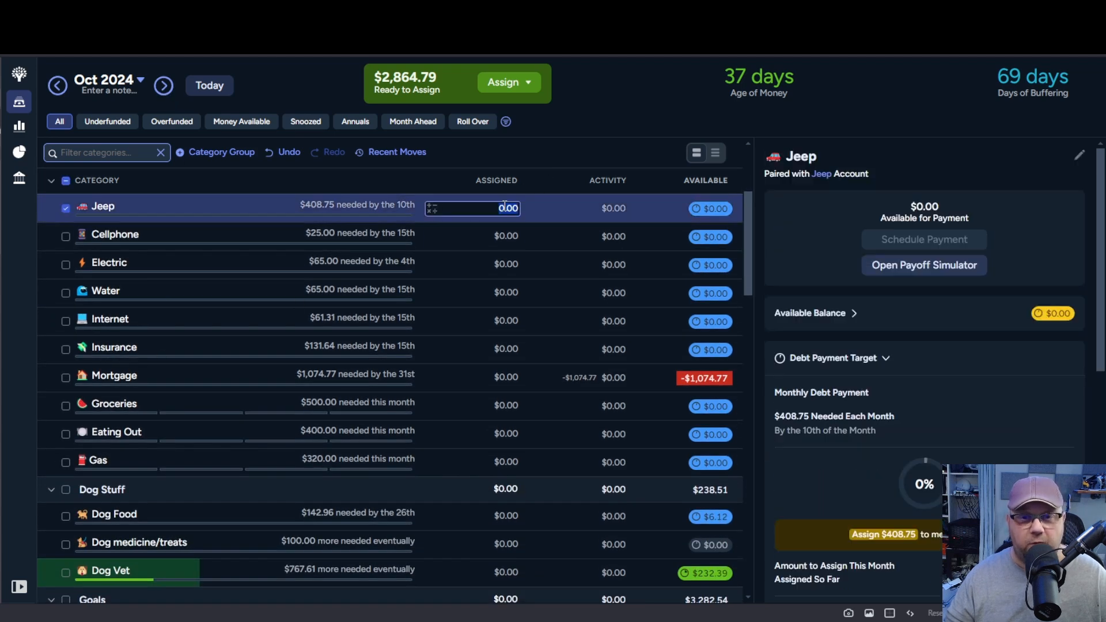
pyautogui.write('408.75')
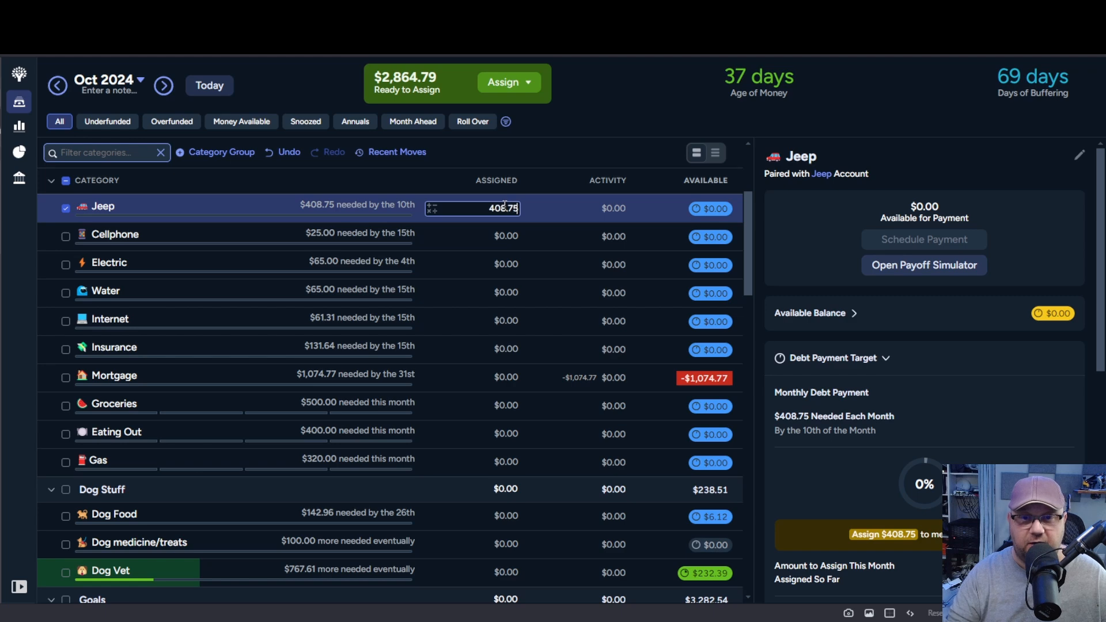
pyautogui.press('Return')
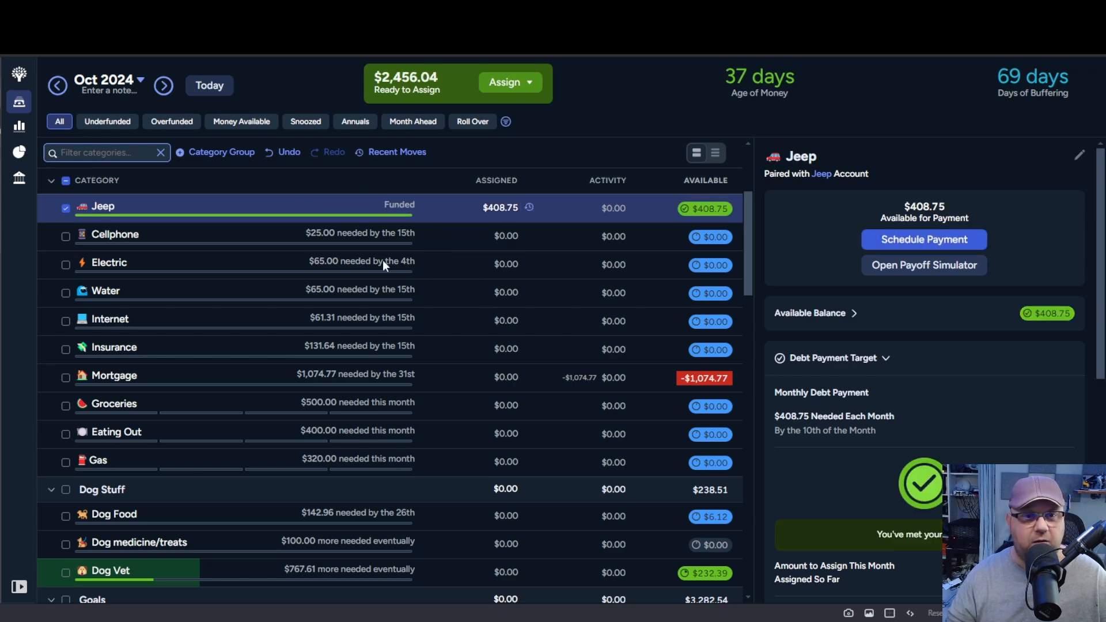
pyautogui.click(502, 236)
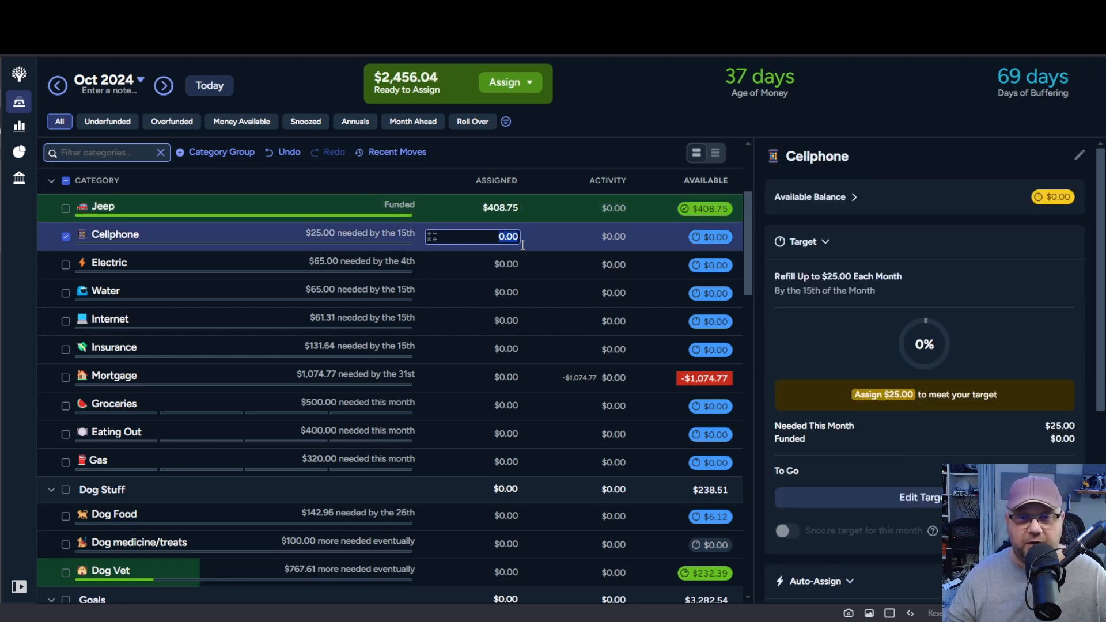
pyautogui.write('35')
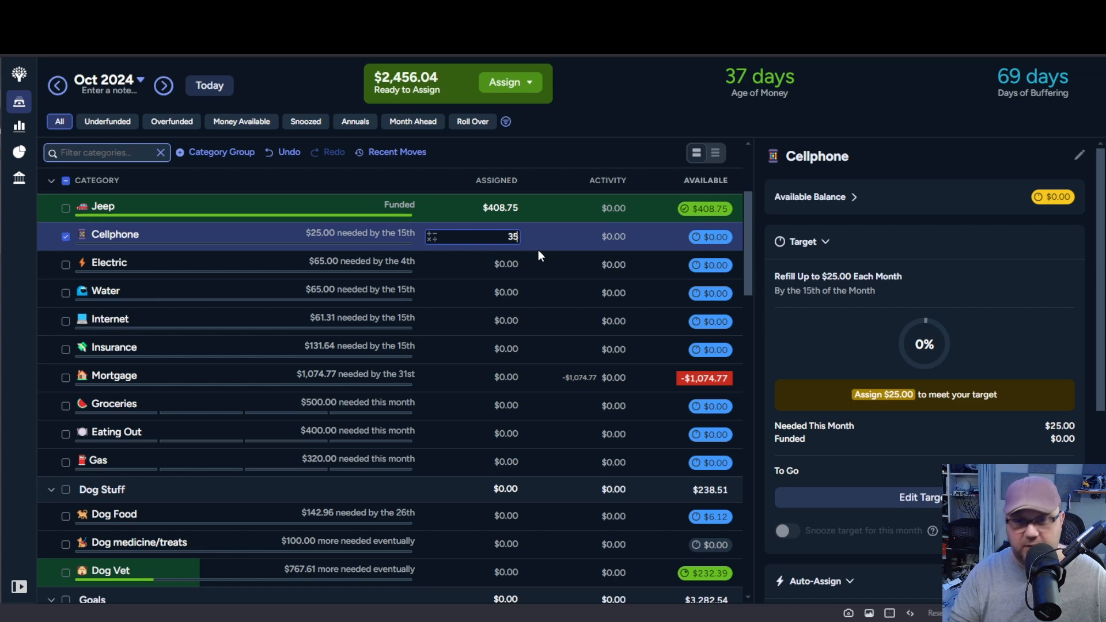
pyautogui.press('Return')
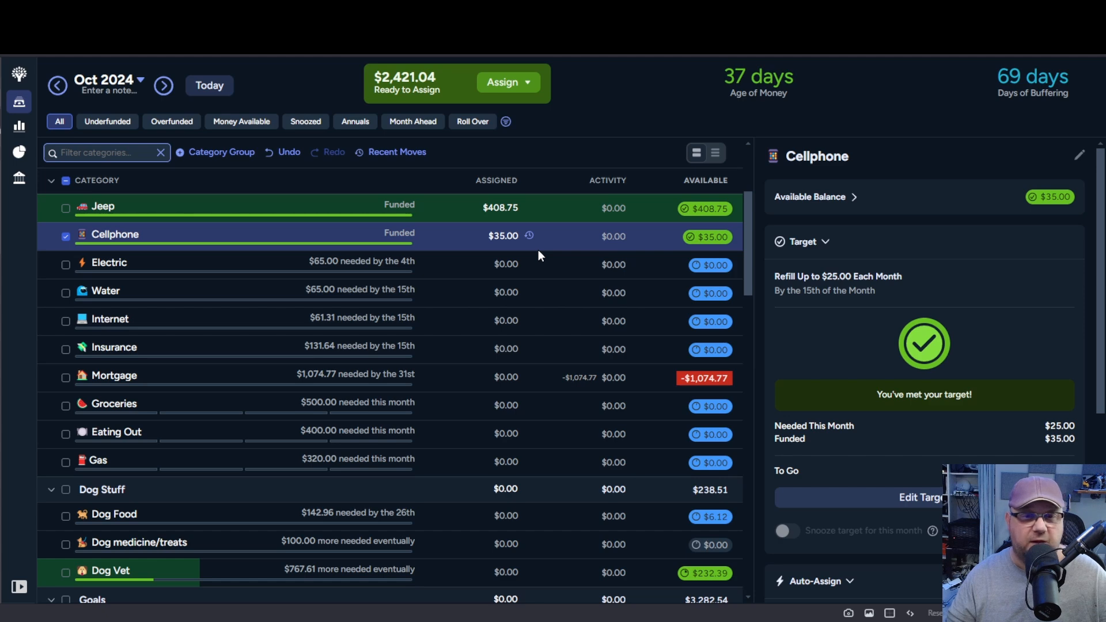
# - Assign $65 each to the Electric and Water categories in October's Monthly Bills
pyautogui.click(516, 265)
pyautogui.click(516, 264)
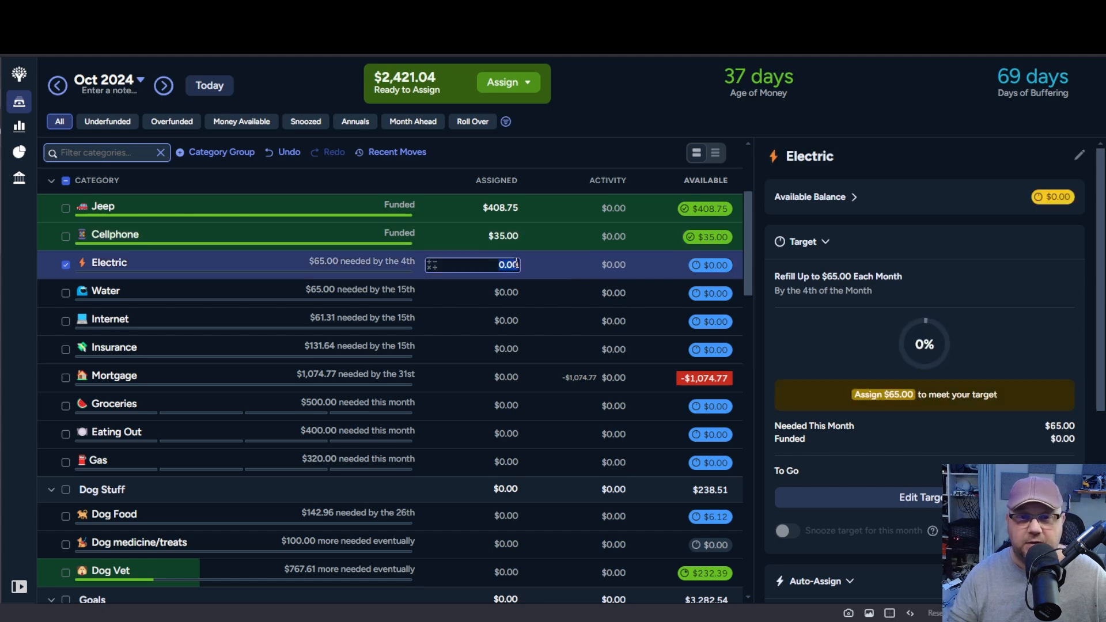
pyautogui.write('65')
pyautogui.press('Return')
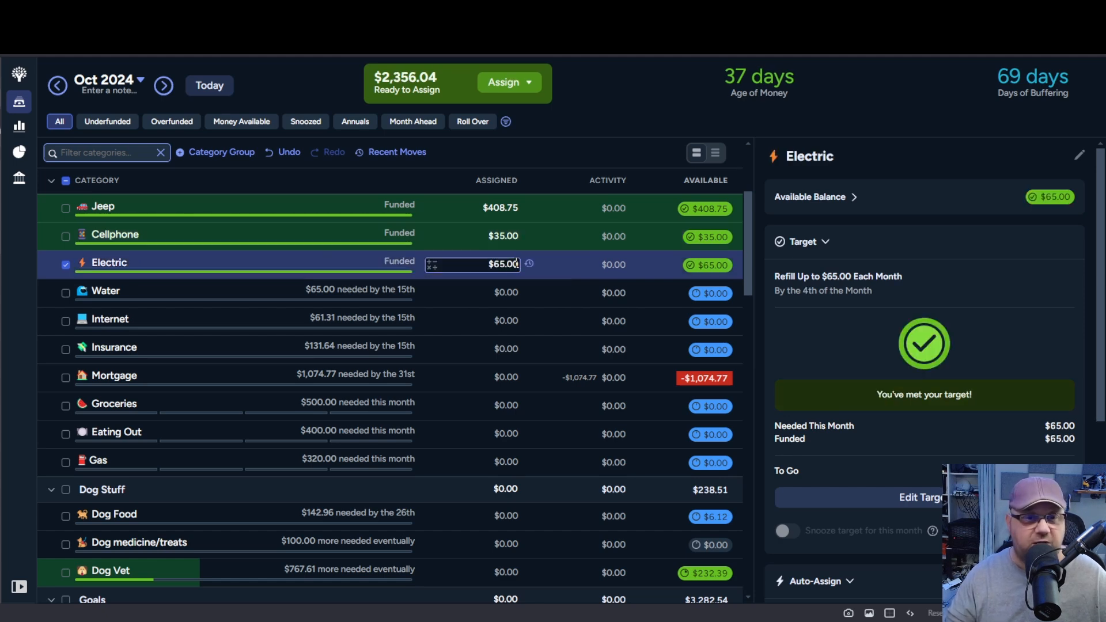
pyautogui.click(512, 293)
pyautogui.click(513, 295)
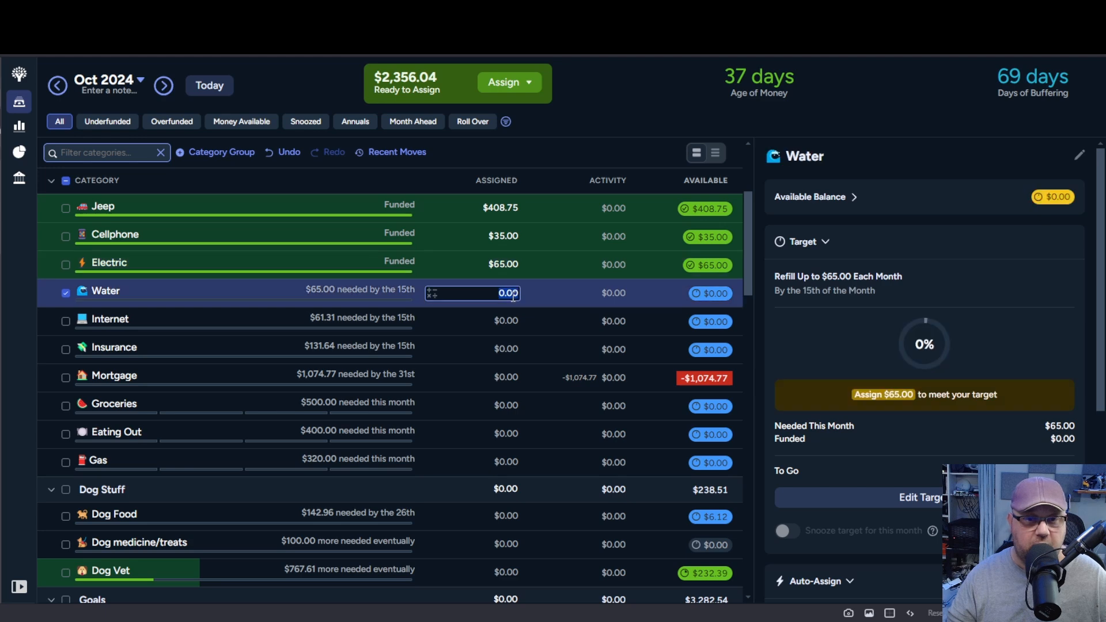
pyautogui.write('65')
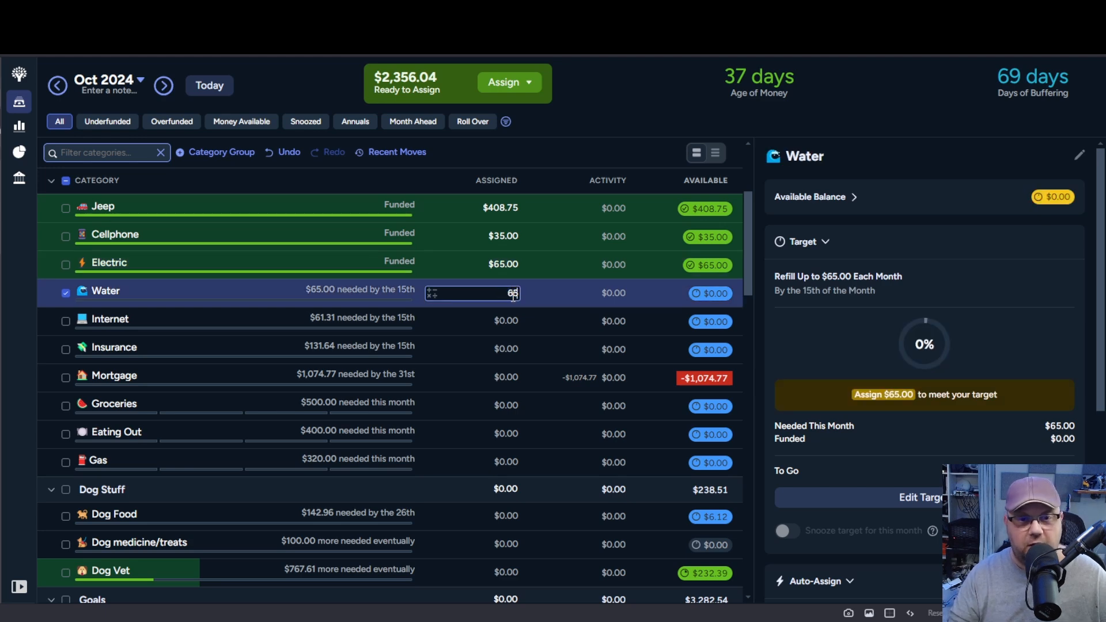
pyautogui.press('Return')
# - Assign $61.31 to Internet and $131.64 to Insurance in the October 2024 Monthly Bills
pyautogui.click(505, 323)
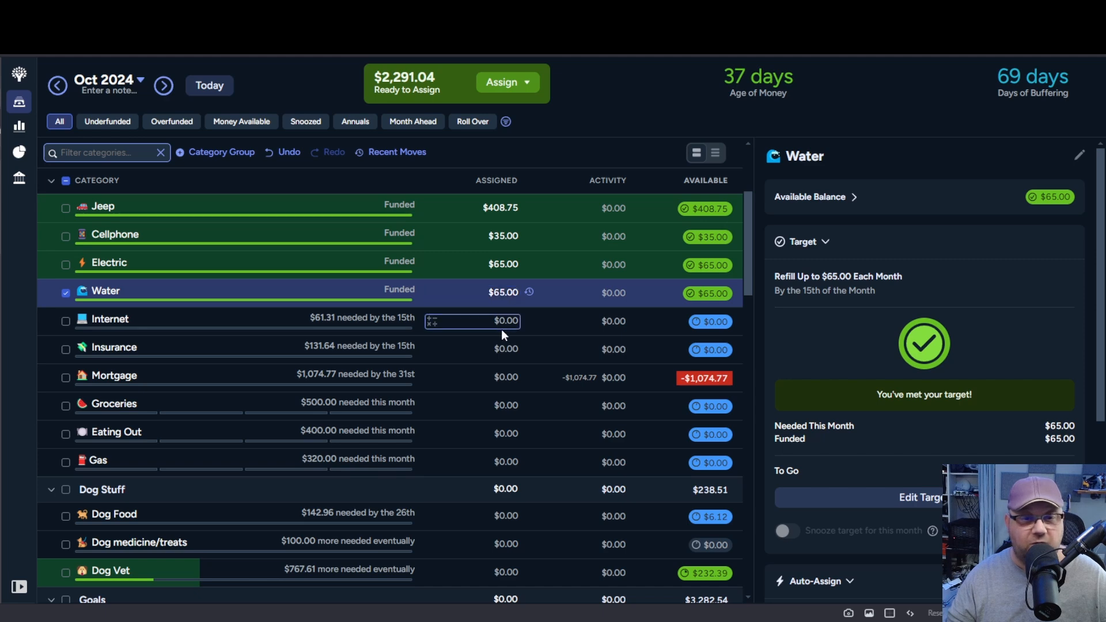
pyautogui.write('61.31')
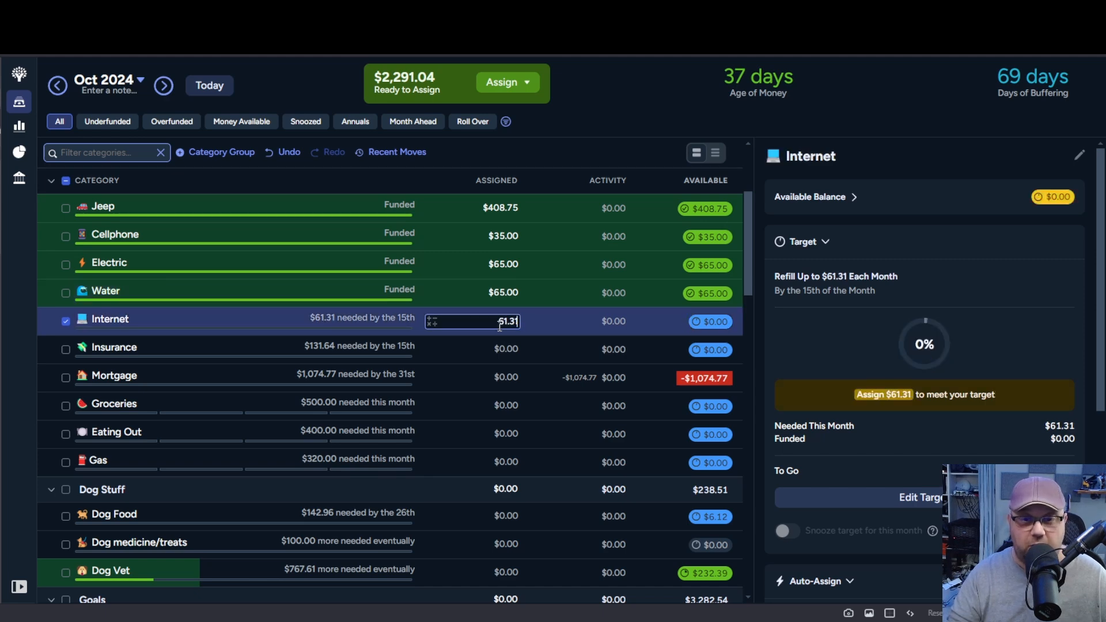
pyautogui.press('Return')
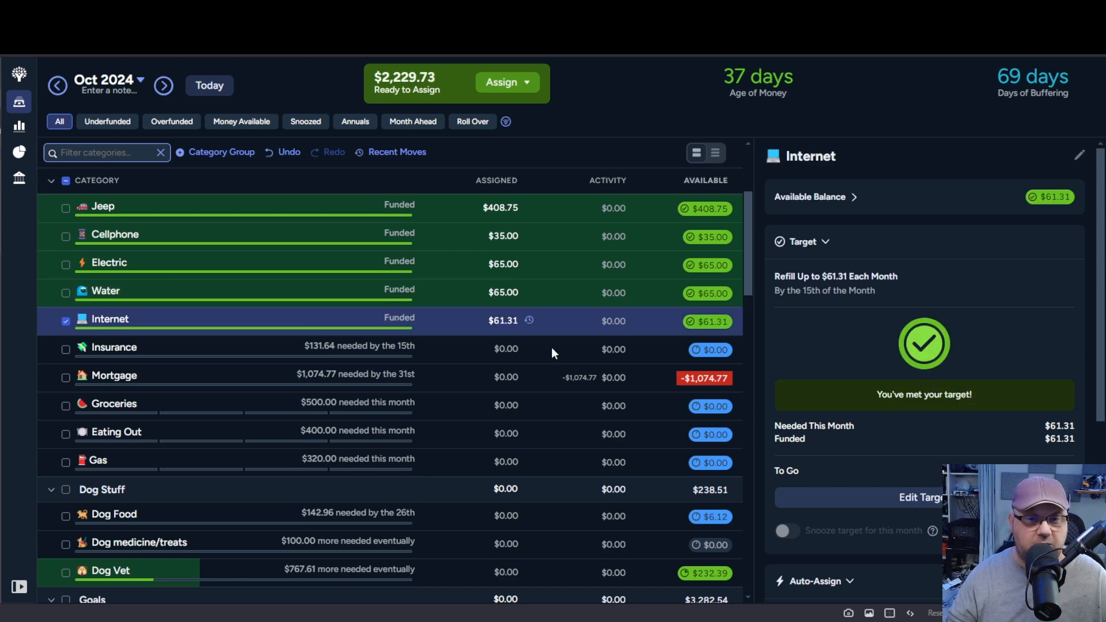
pyautogui.click(553, 352)
pyautogui.write('13')
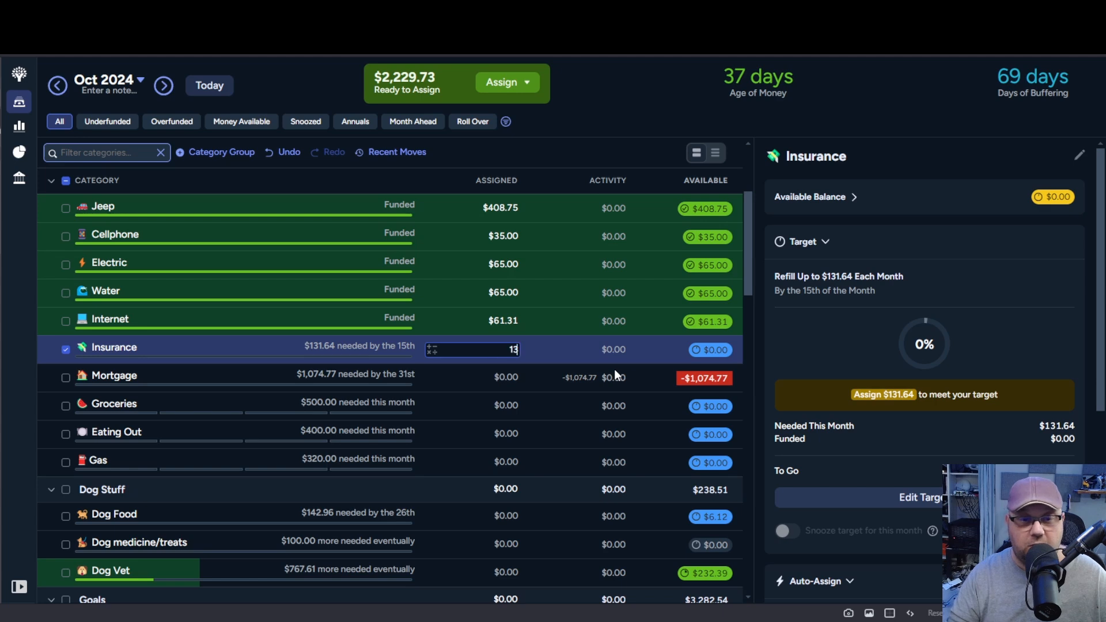
pyautogui.write('1.64')
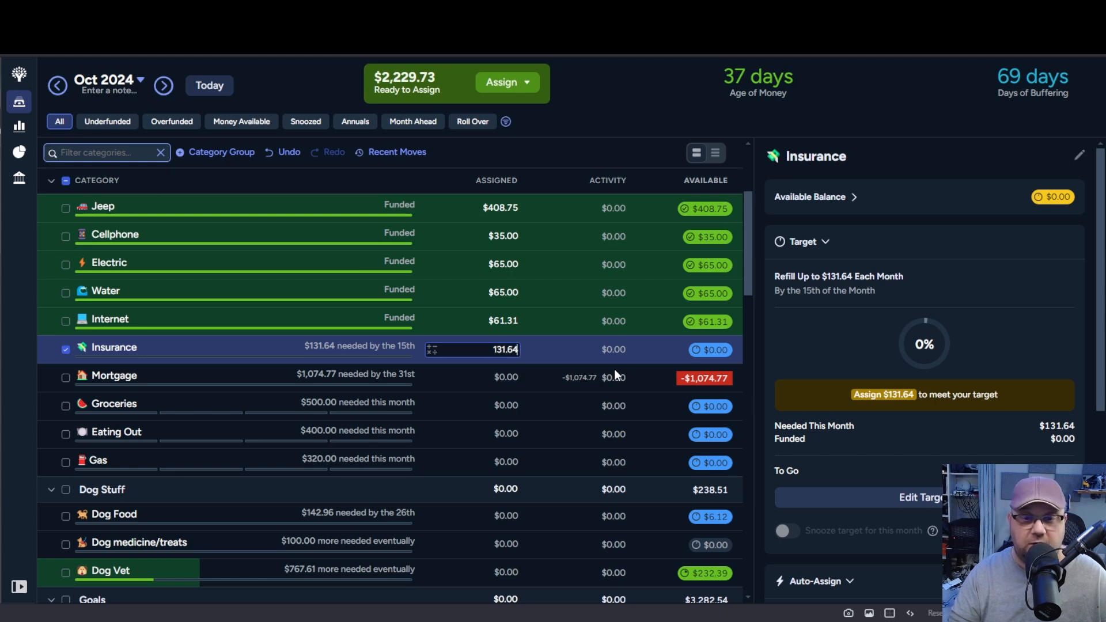
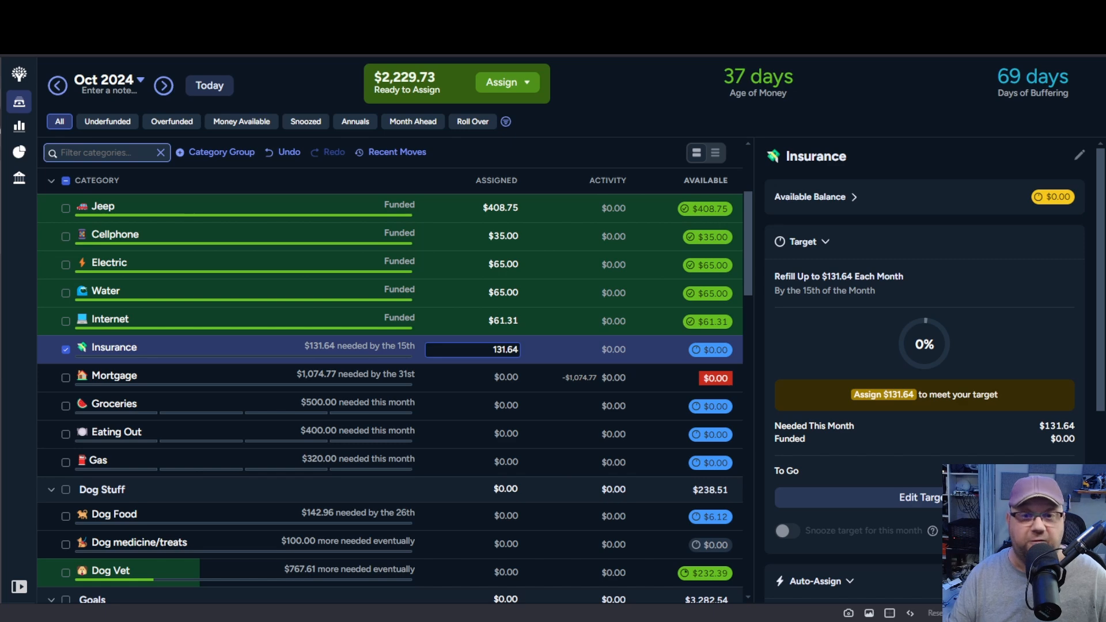
pyautogui.press('Return')
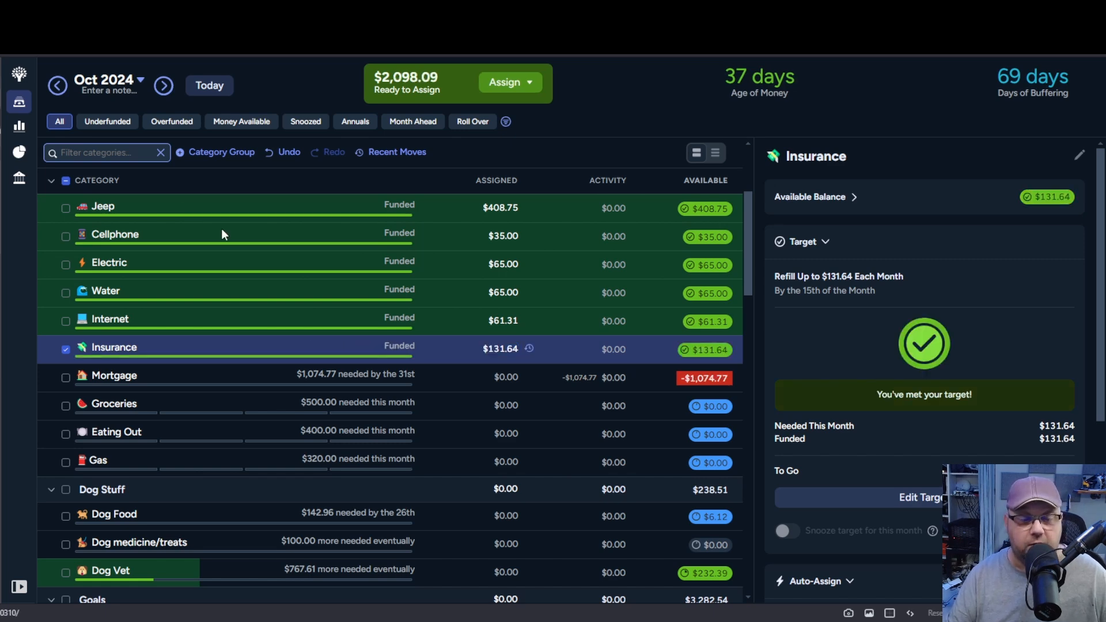
# - Assign $1,074.77 to the Mortgage category for October 2024
pyautogui.scroll(-6, 341, 354)
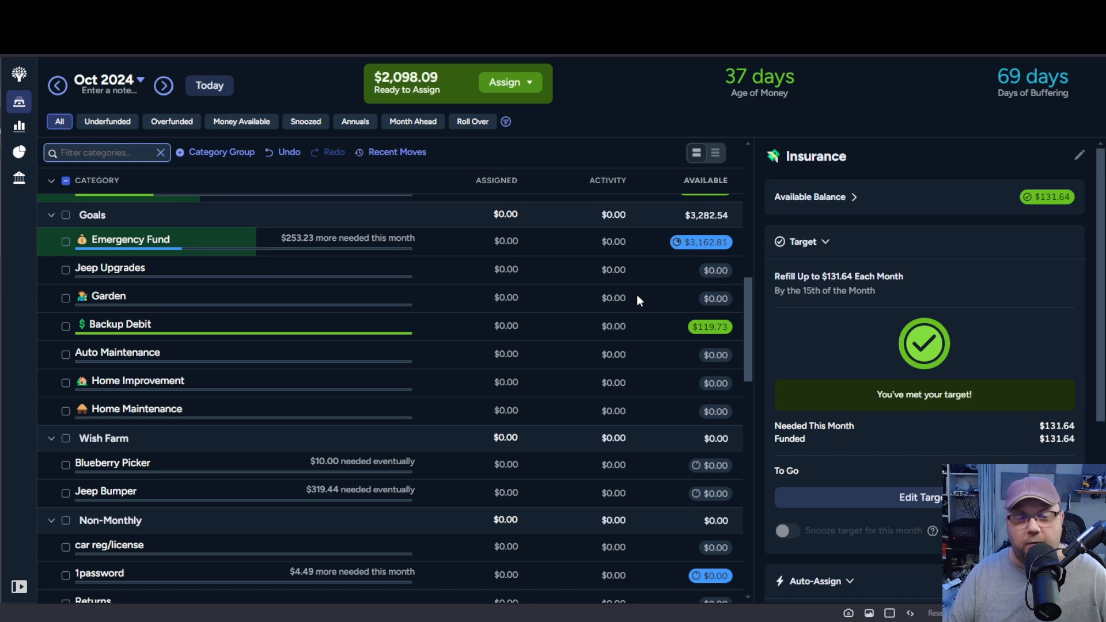
pyautogui.scroll(4, 637, 299)
pyautogui.scroll(-3, 637, 299)
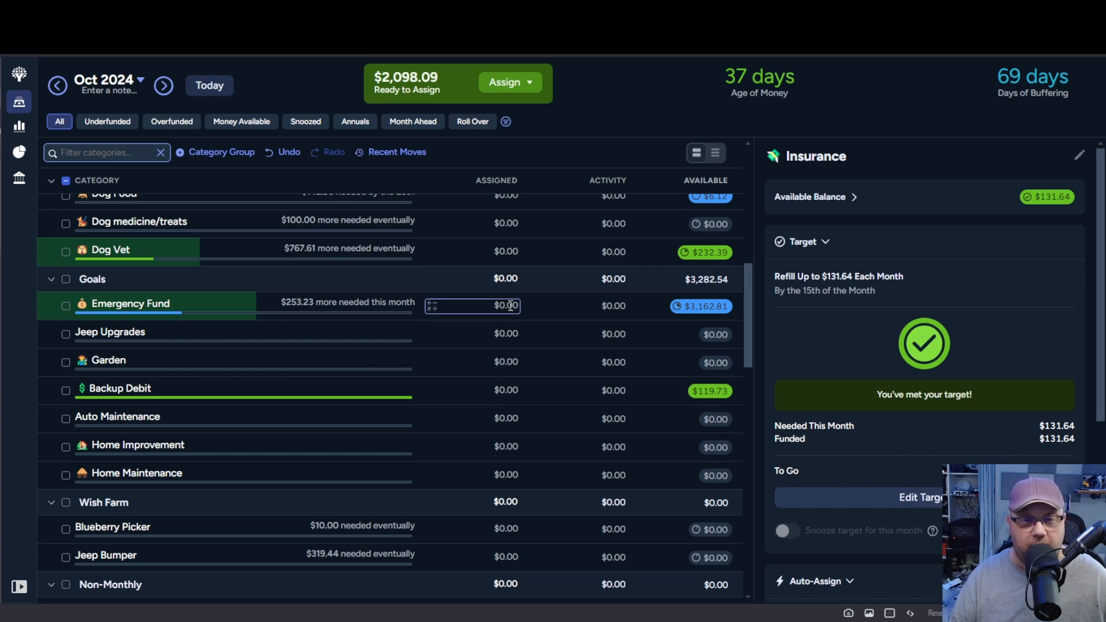
pyautogui.scroll(3, 510, 305)
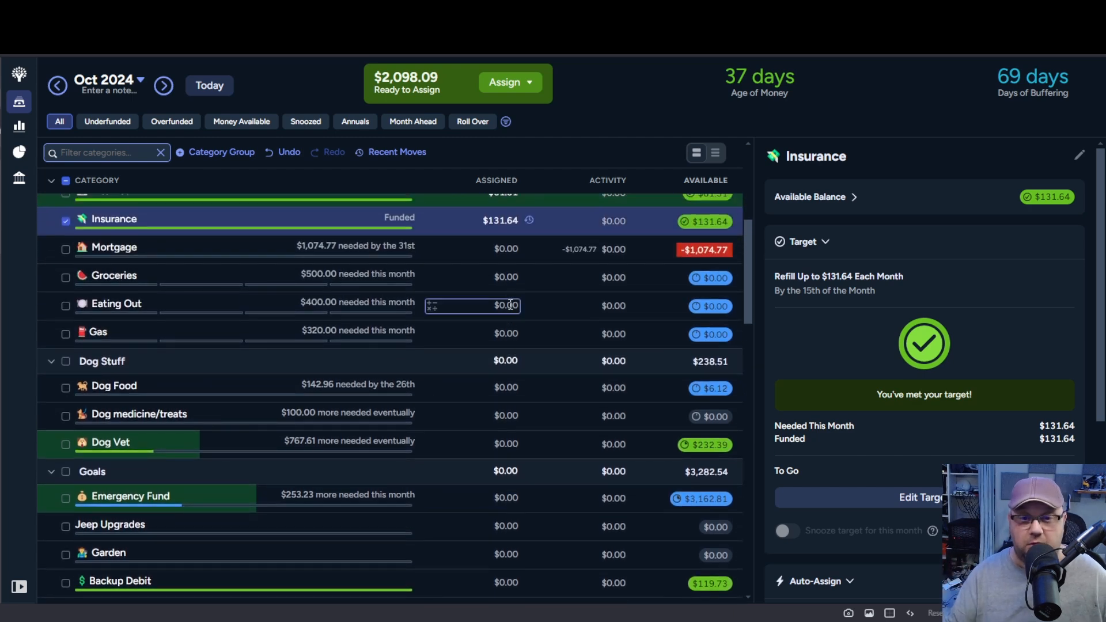
pyautogui.scroll(1, 501, 285)
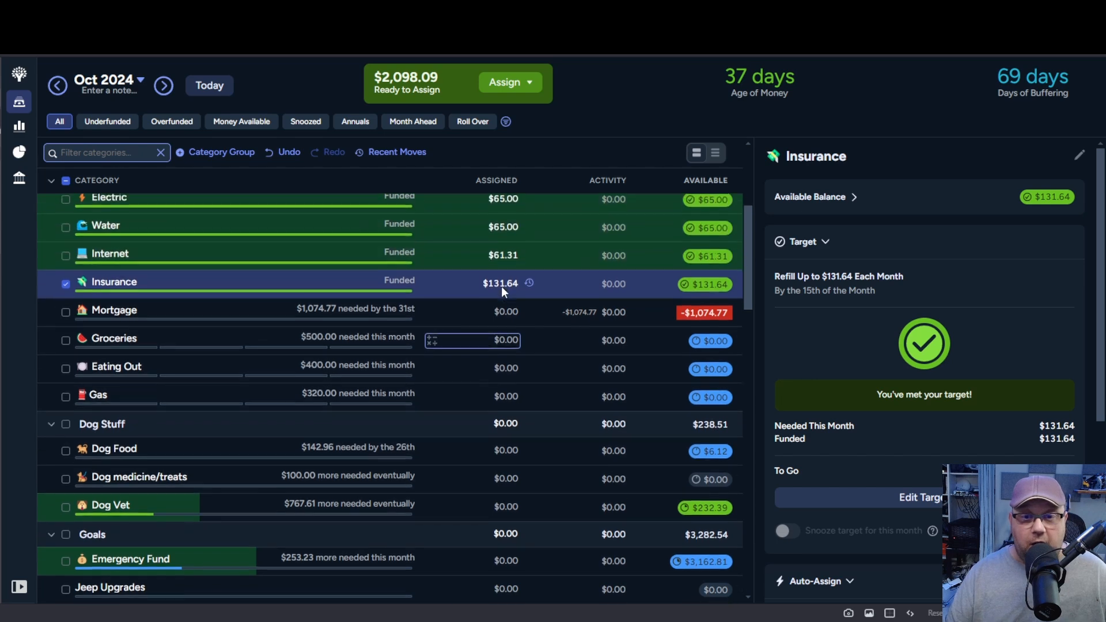
pyautogui.click(489, 312)
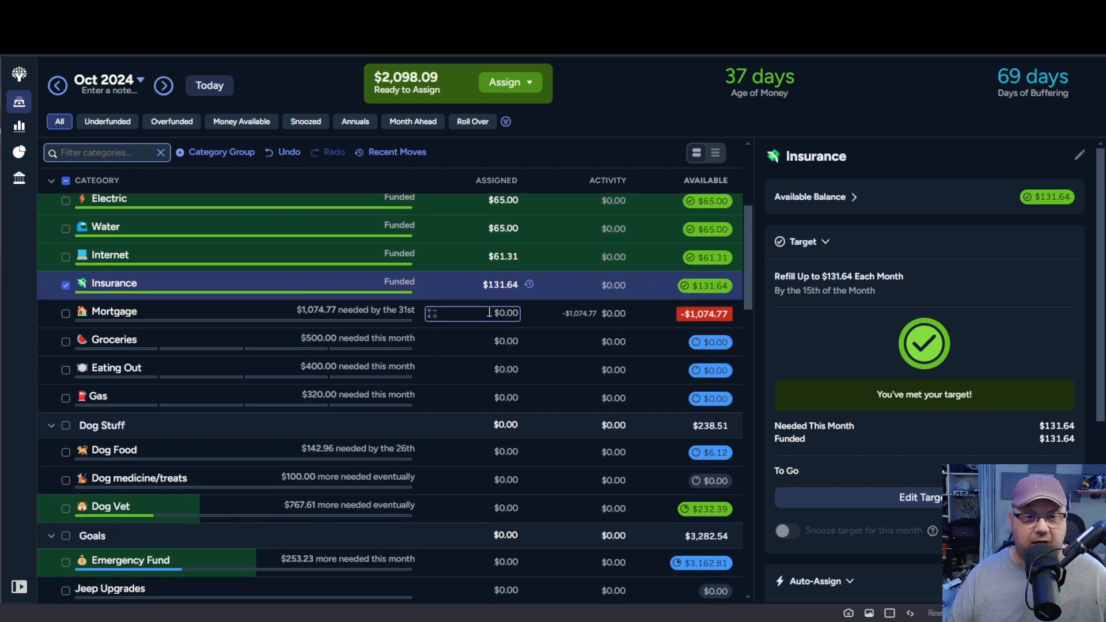
pyautogui.click(489, 312)
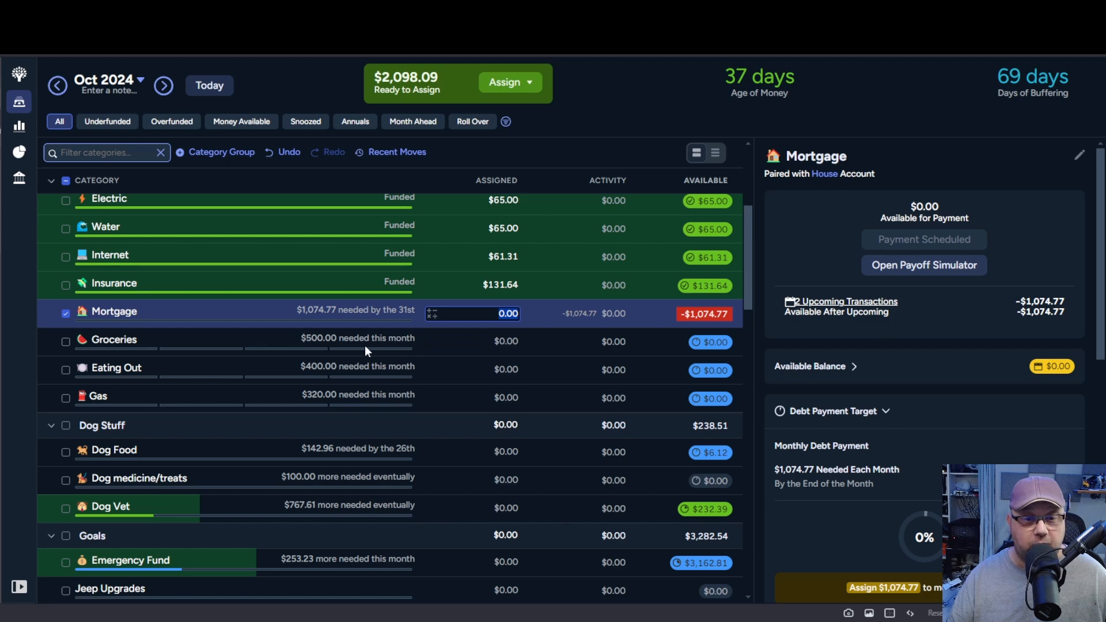
pyautogui.write('107')
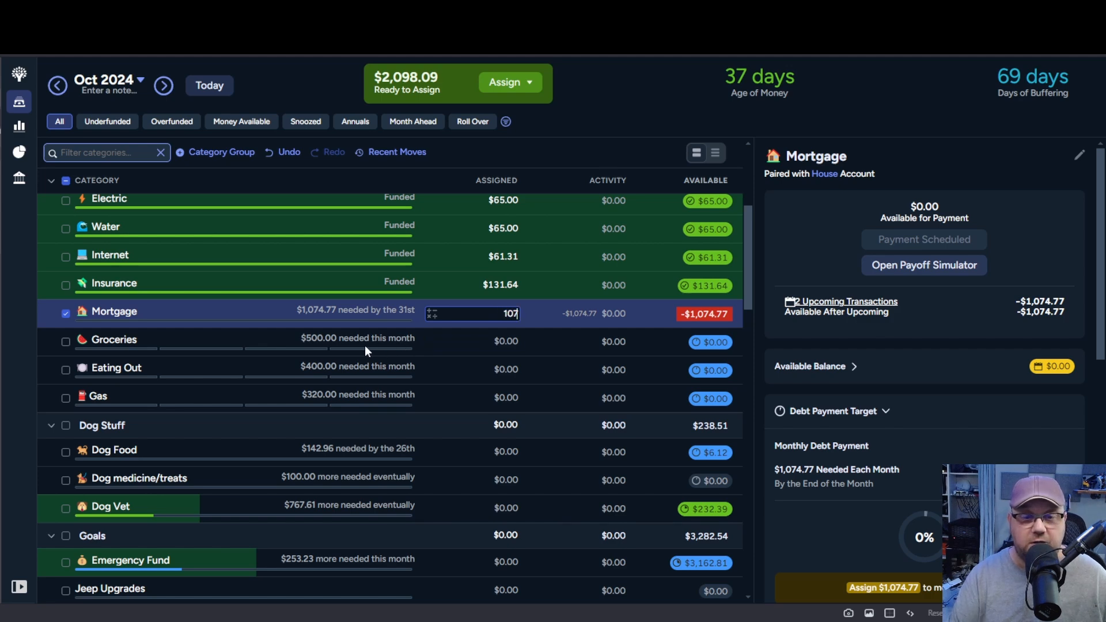
pyautogui.write('4.77')
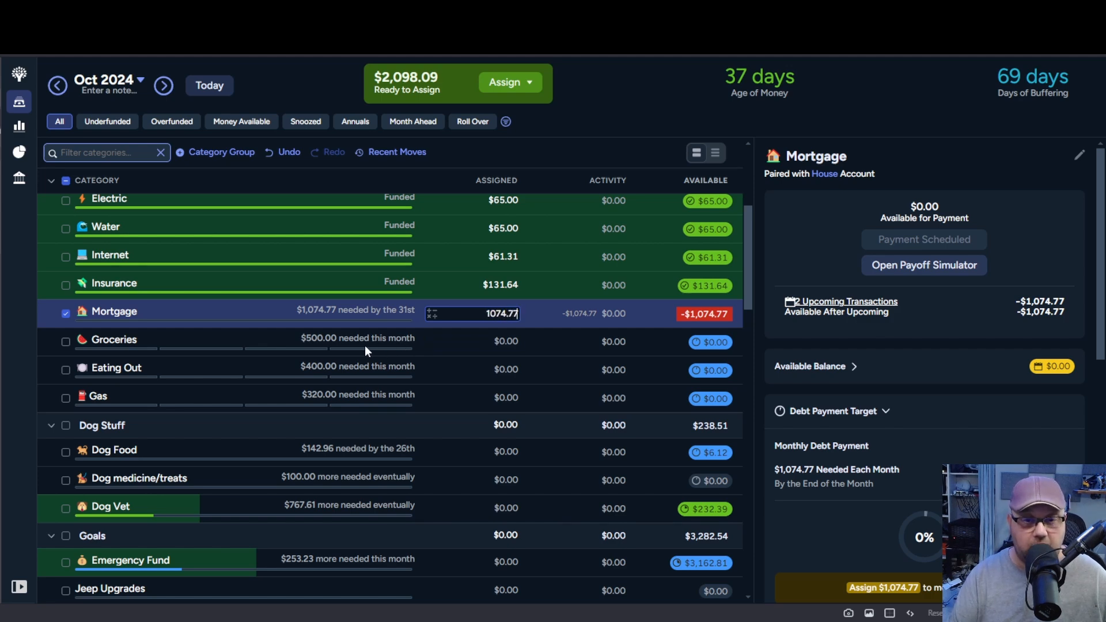
pyautogui.press('Return')
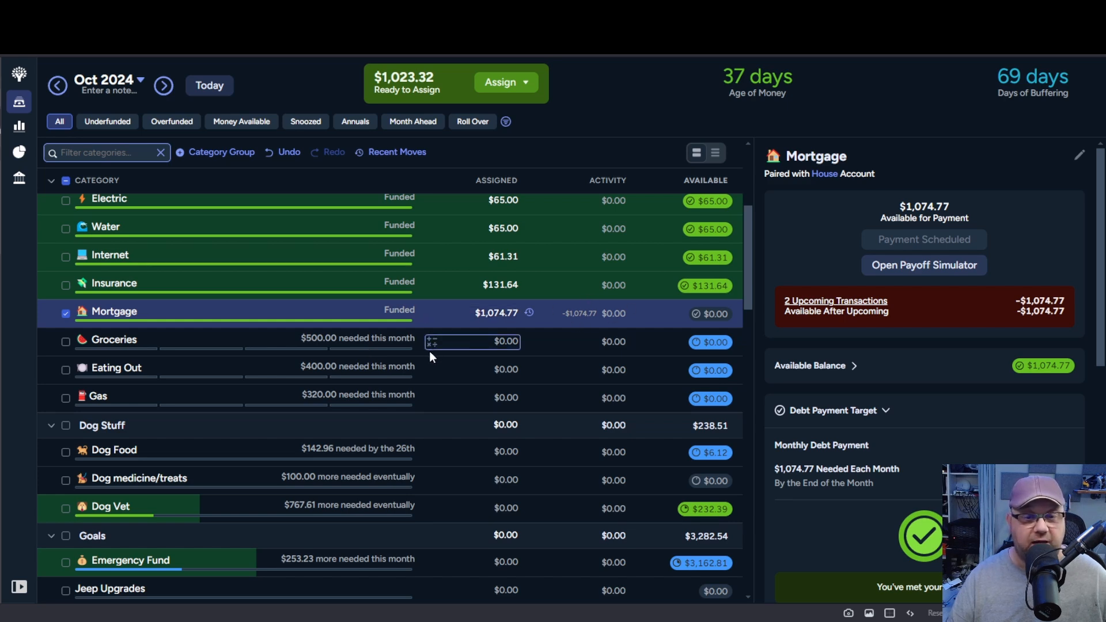
# - Assign $250 to Groceries and $200 to Eating Out for October 2024
pyautogui.click(487, 342)
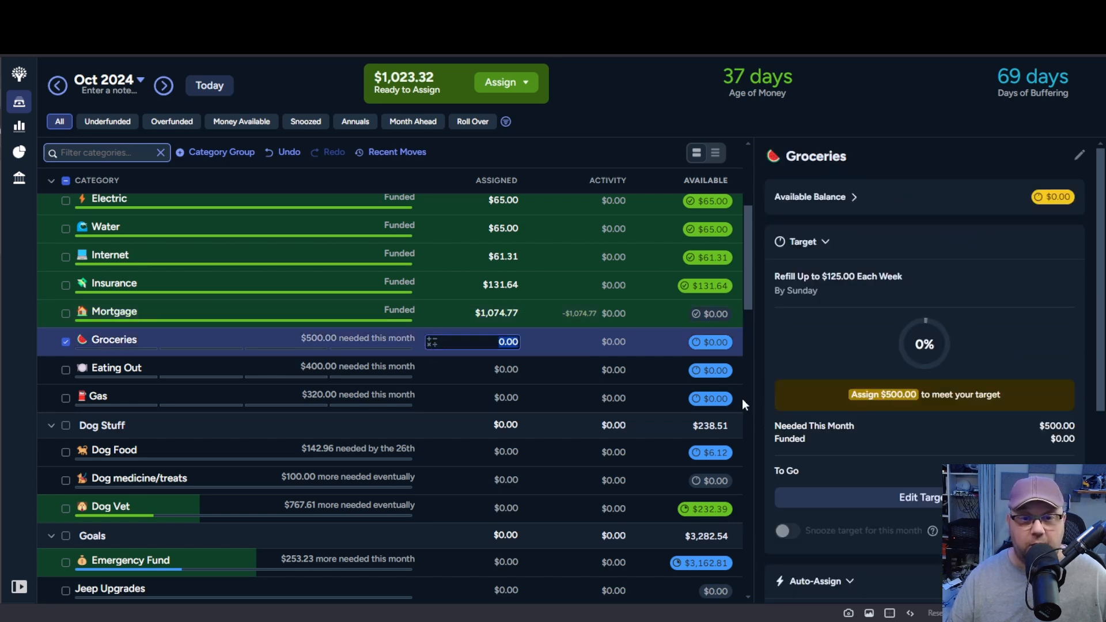
pyautogui.write('250')
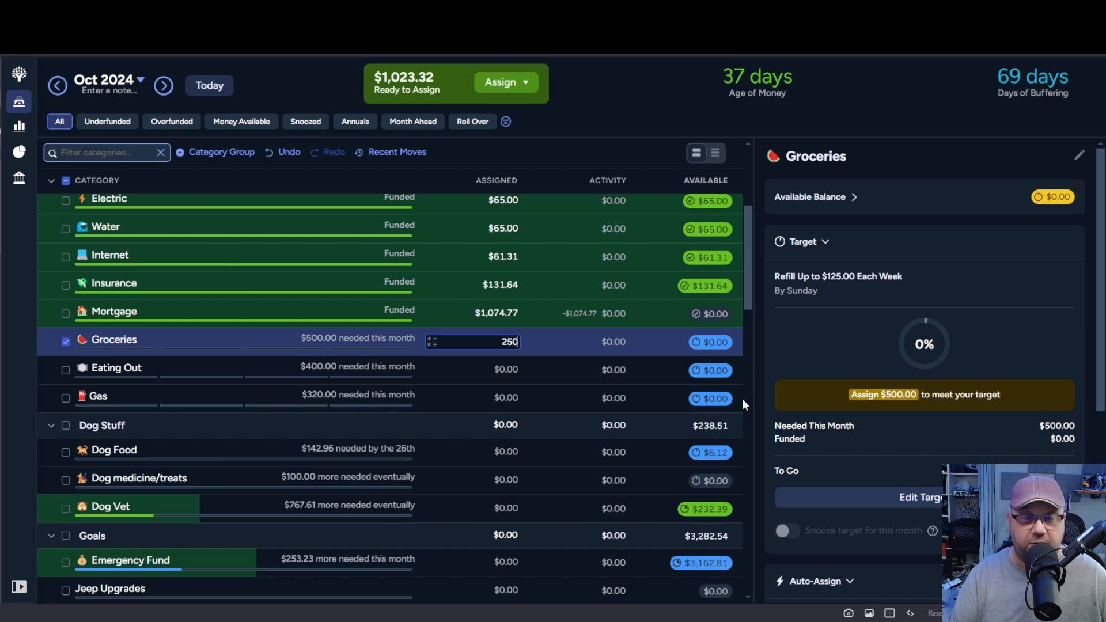
pyautogui.press('Return')
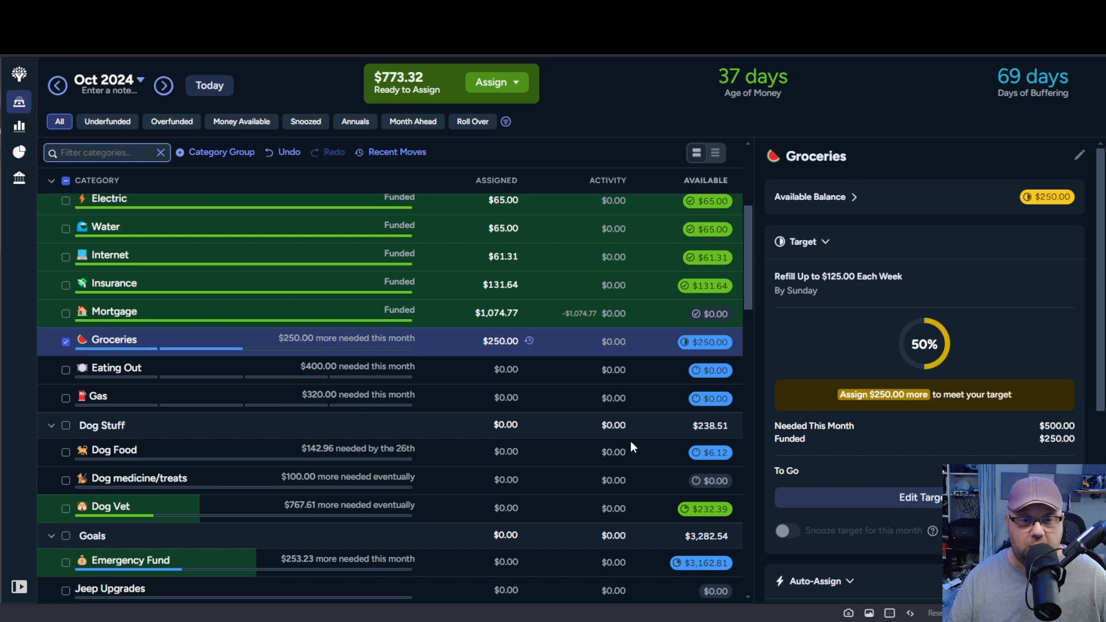
pyautogui.click(495, 369)
pyautogui.write('200')
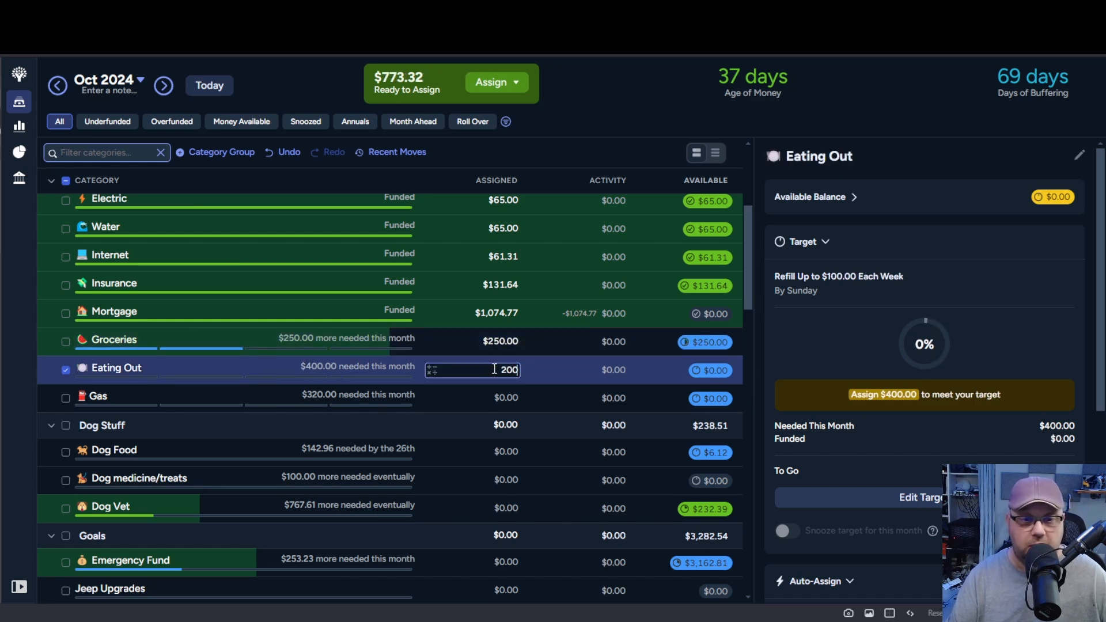
pyautogui.press('Return')
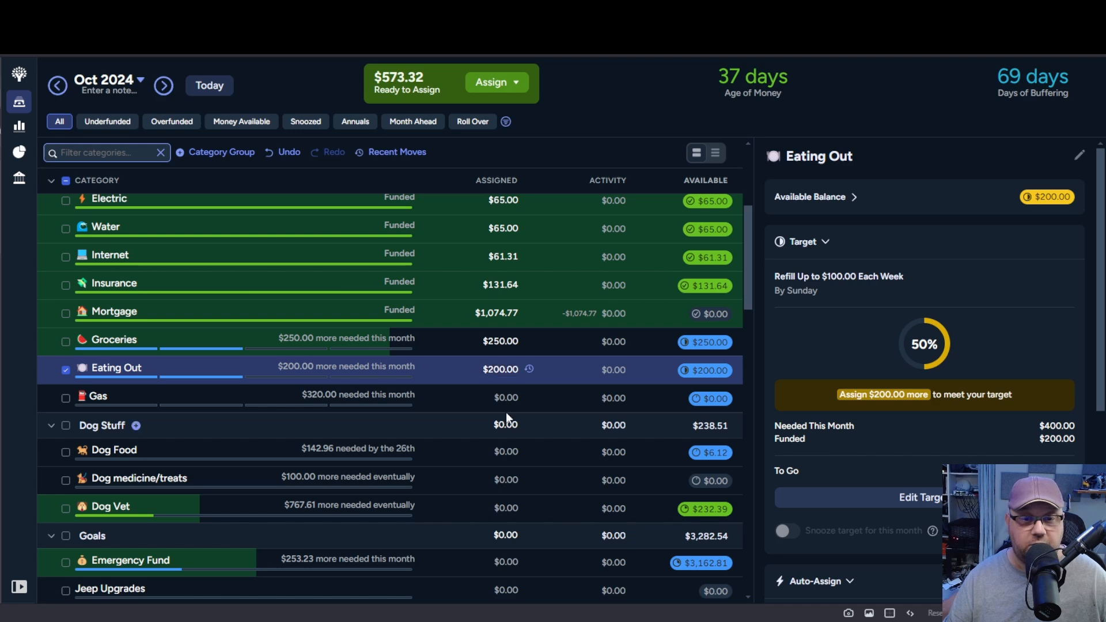
# - Assign $160 to Gas and $50 to the Dog Vet category in Dog Stuff
pyautogui.click(507, 400)
pyautogui.write('160')
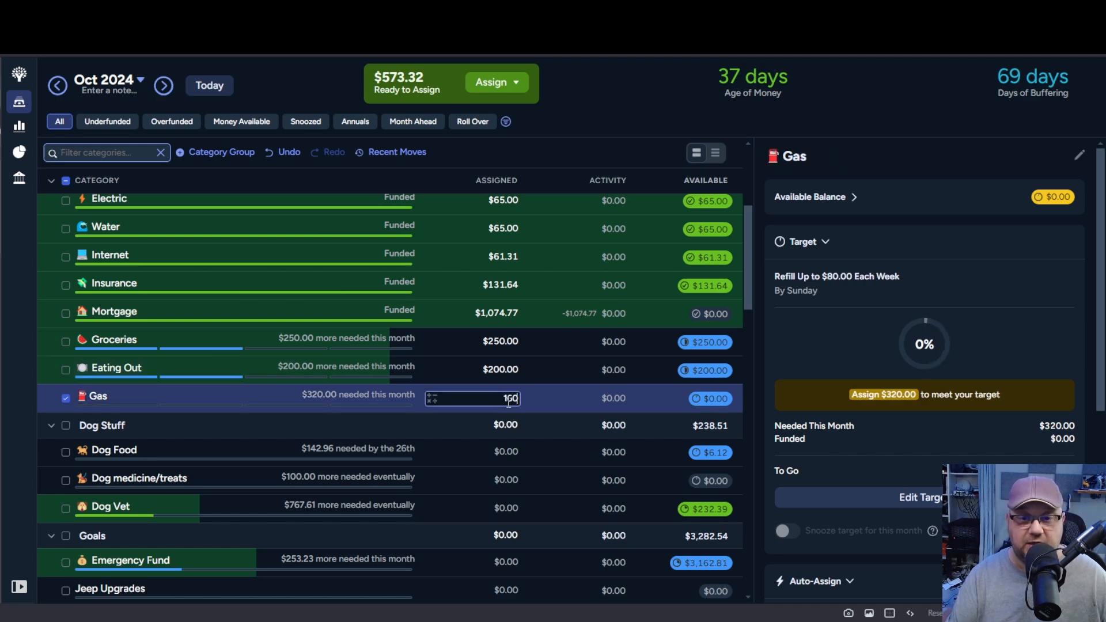
pyautogui.press('Return')
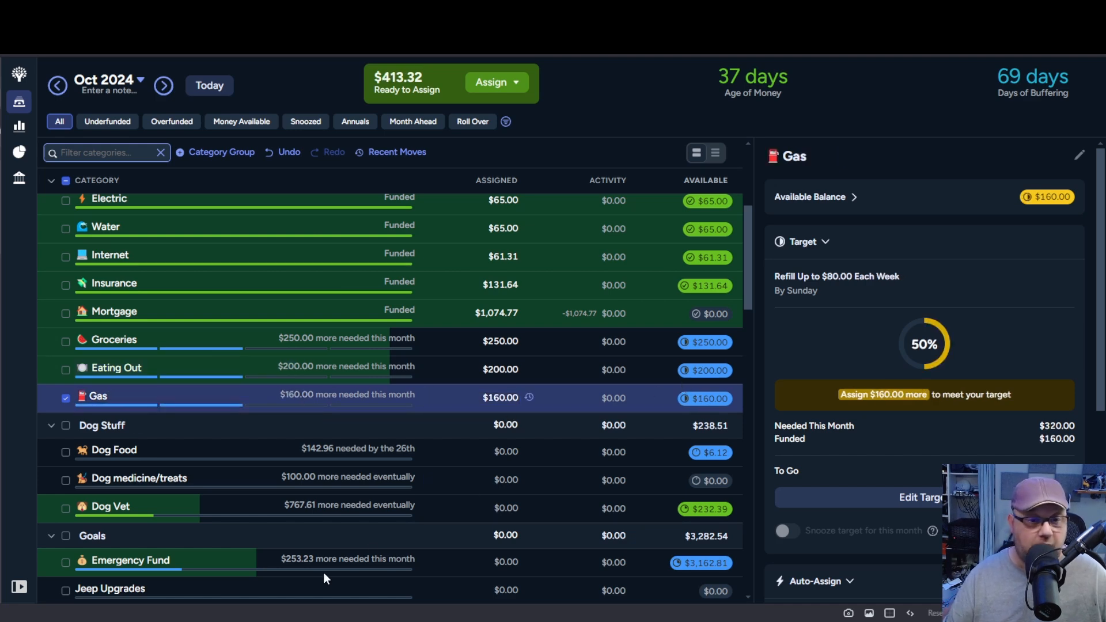
pyautogui.scroll(-3, 324, 572)
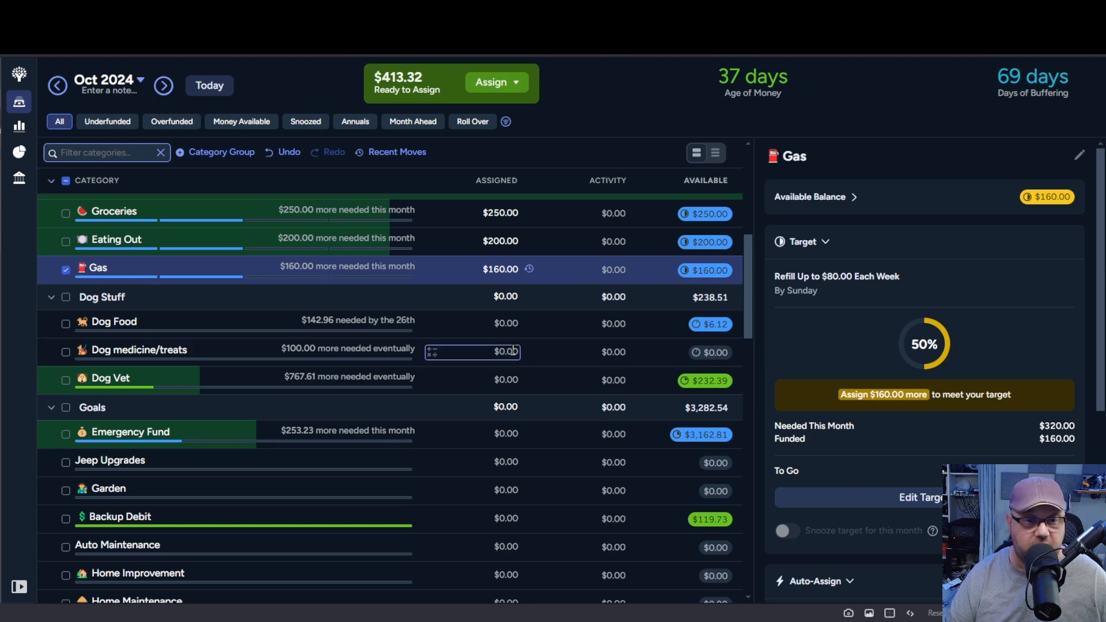
pyautogui.click(503, 381)
pyautogui.write('50')
pyautogui.press('Return')
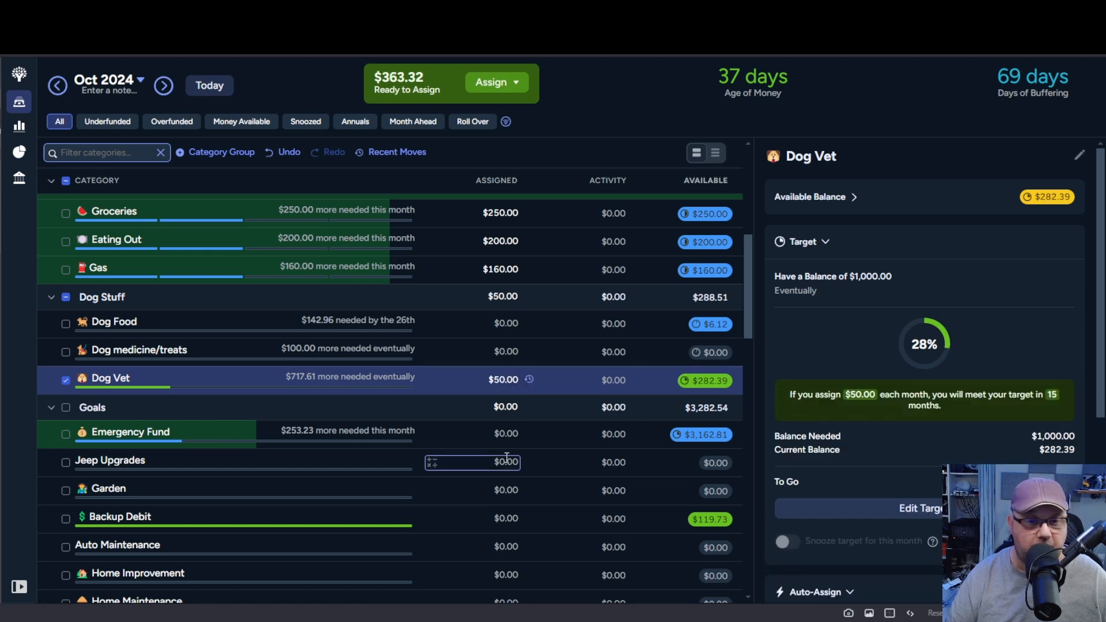
# - Review the October 2024 category groups from Dog Stuff down to Quality of Life for places to assign the remaining money
pyautogui.scroll(-1, 506, 458)
pyautogui.click(506, 375)
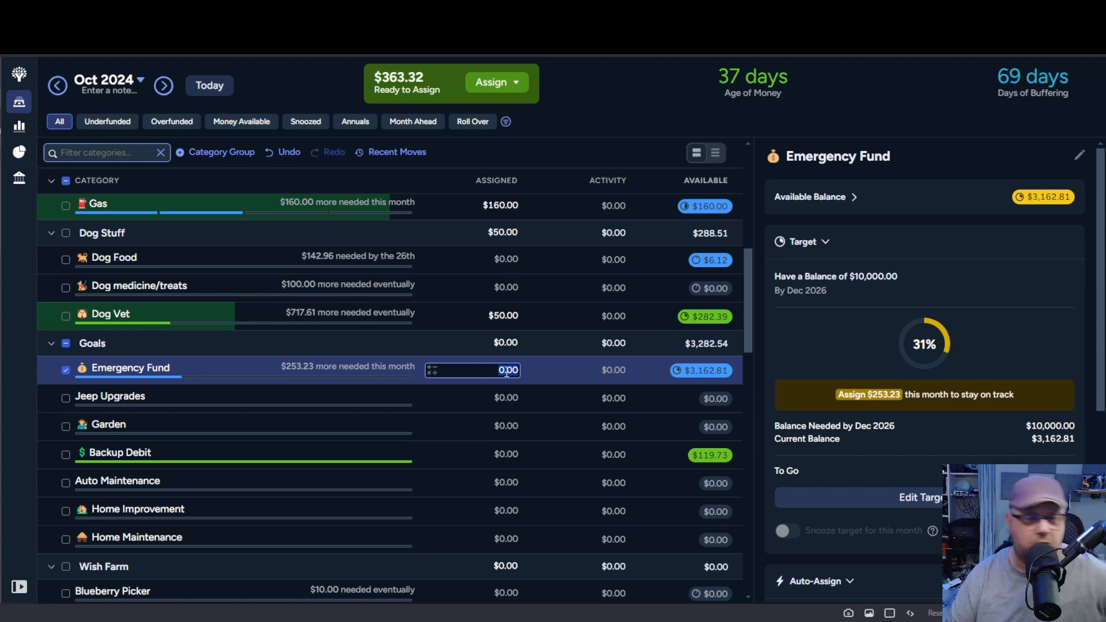
pyautogui.scroll(-3, 505, 374)
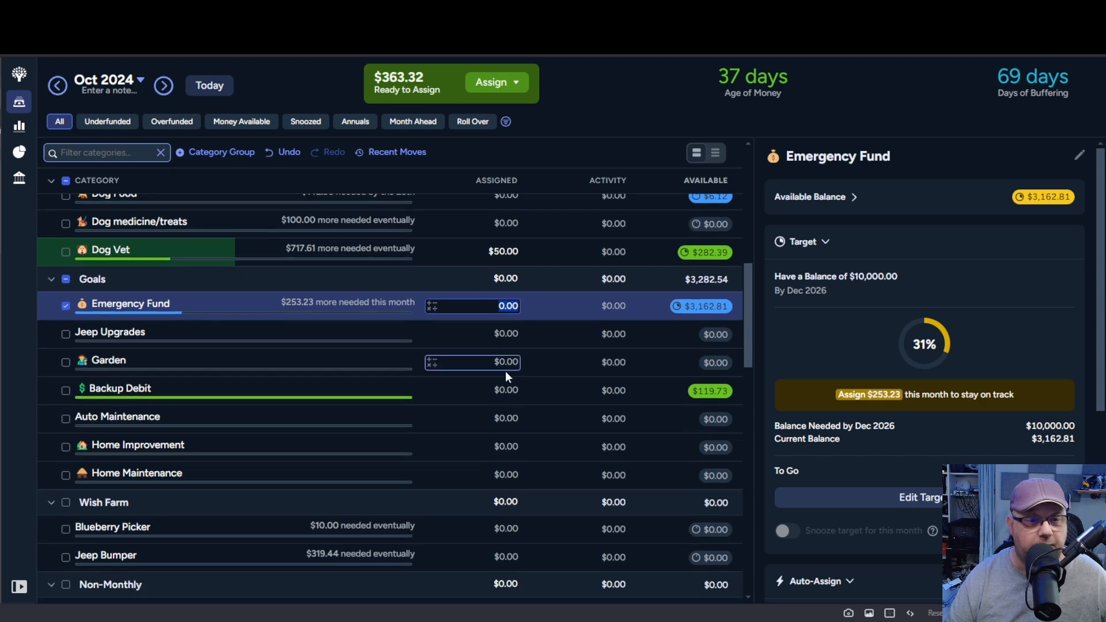
pyautogui.scroll(-1, 506, 375)
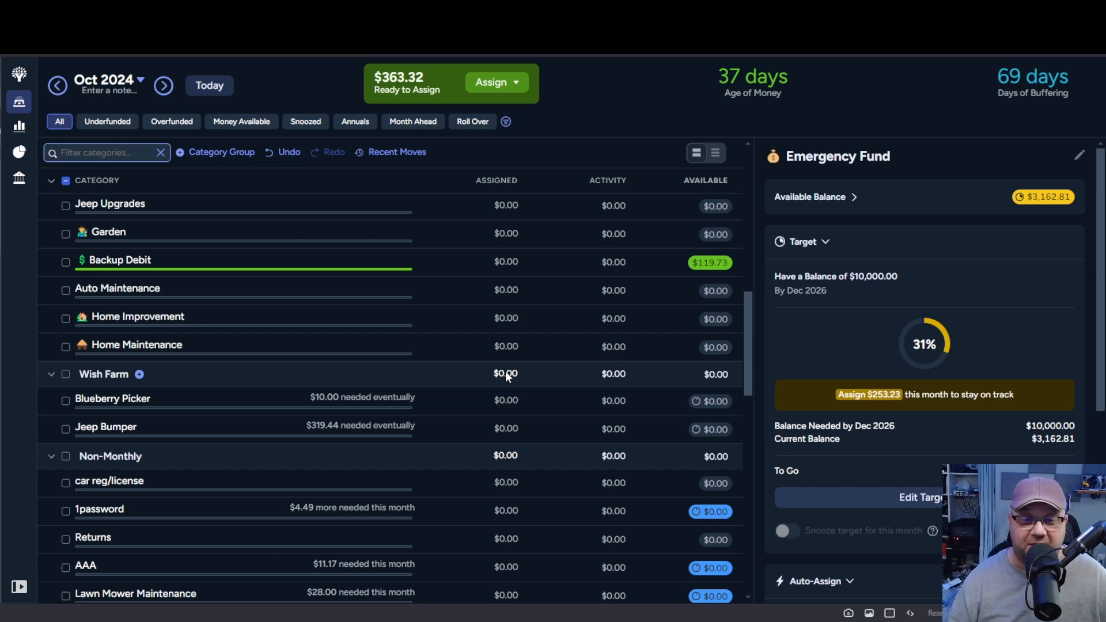
pyautogui.scroll(5, 528, 340)
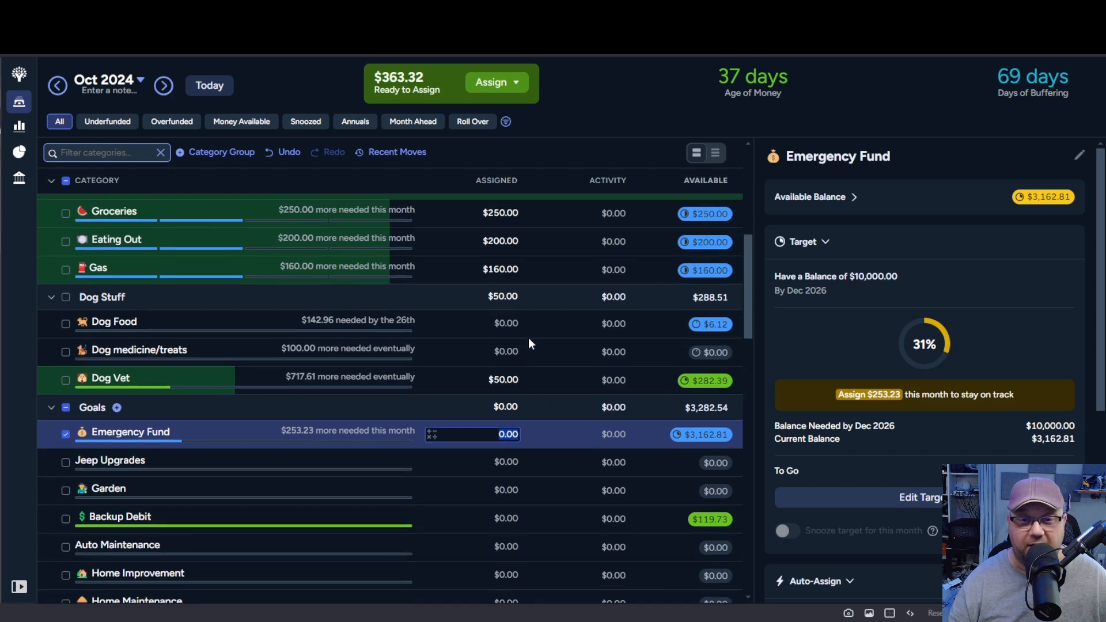
pyautogui.scroll(2, 528, 338)
pyautogui.scroll(-4, 528, 338)
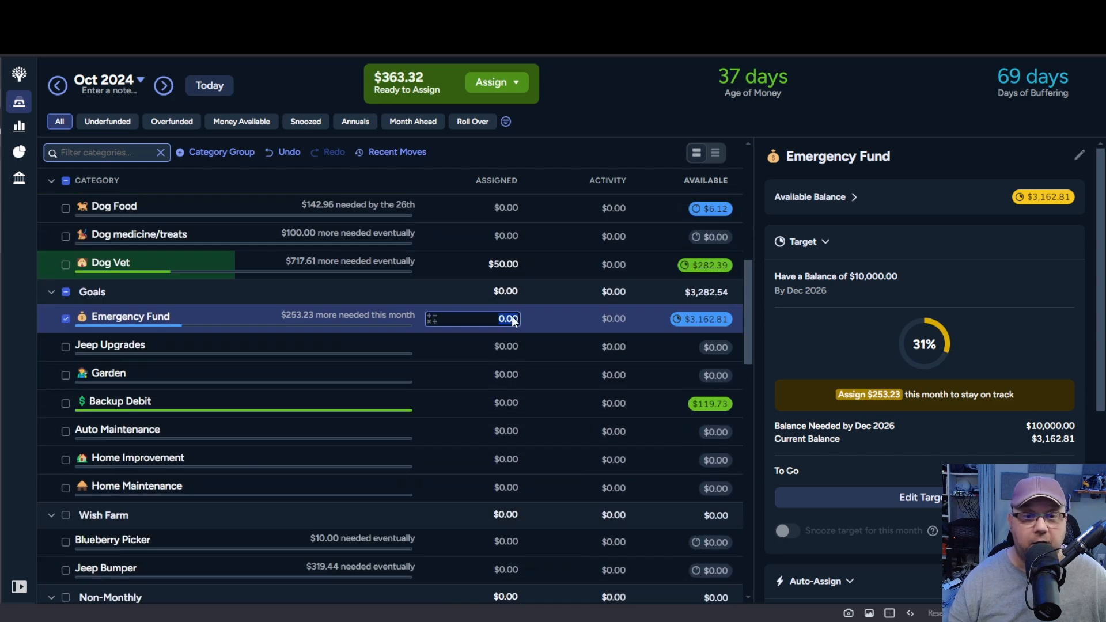
pyautogui.scroll(-1, 514, 320)
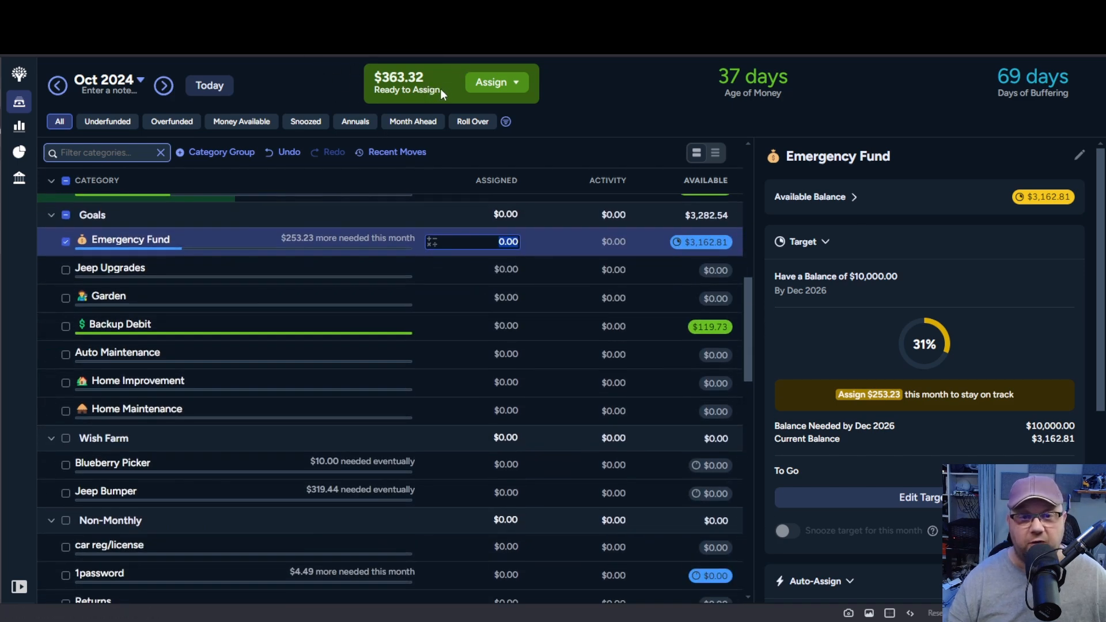
pyautogui.scroll(-3, 500, 275)
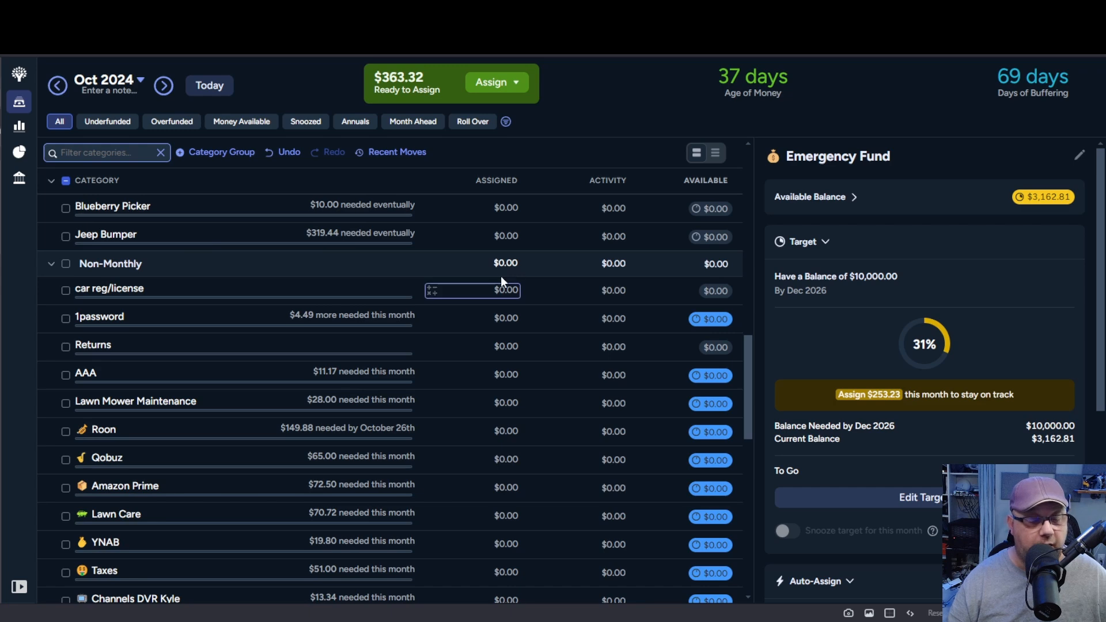
pyautogui.scroll(-7, 500, 276)
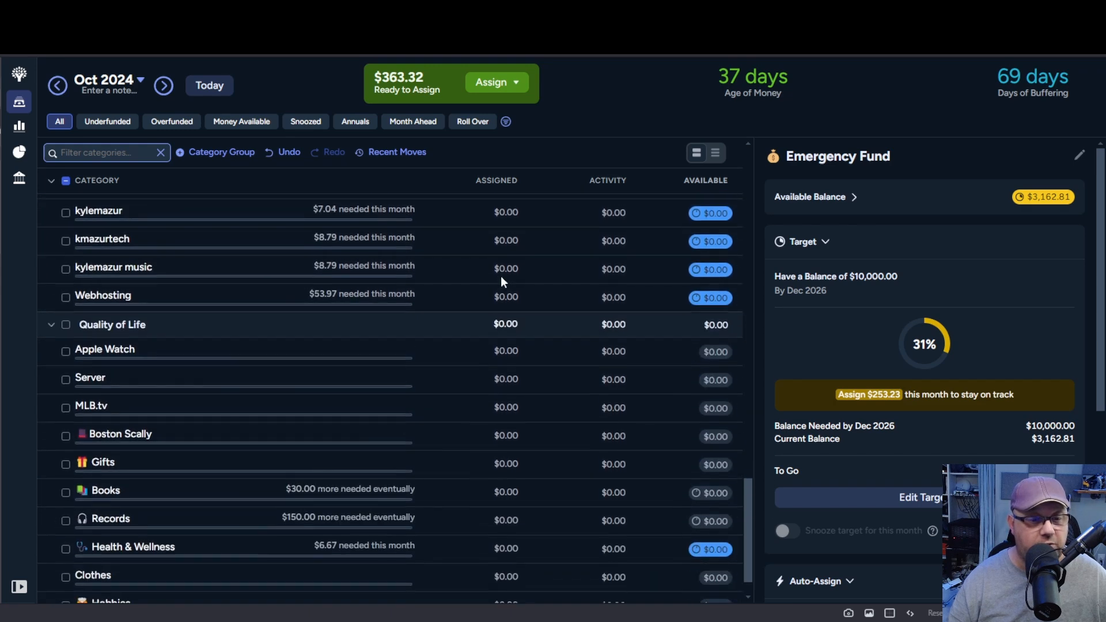
pyautogui.scroll(-1, 502, 279)
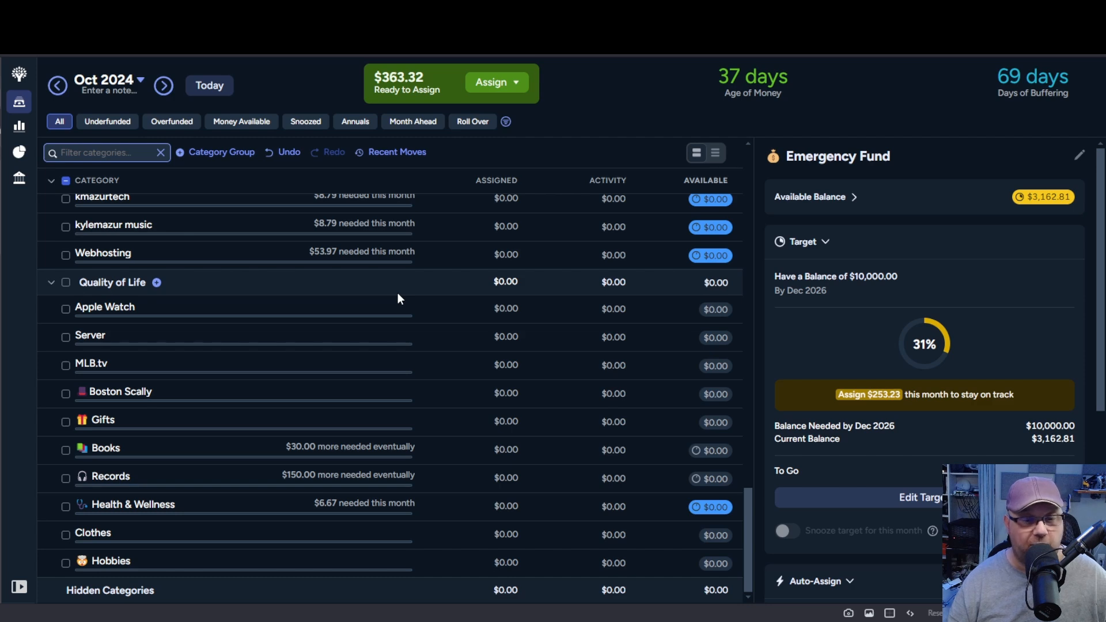
pyautogui.scroll(1, 170, 276)
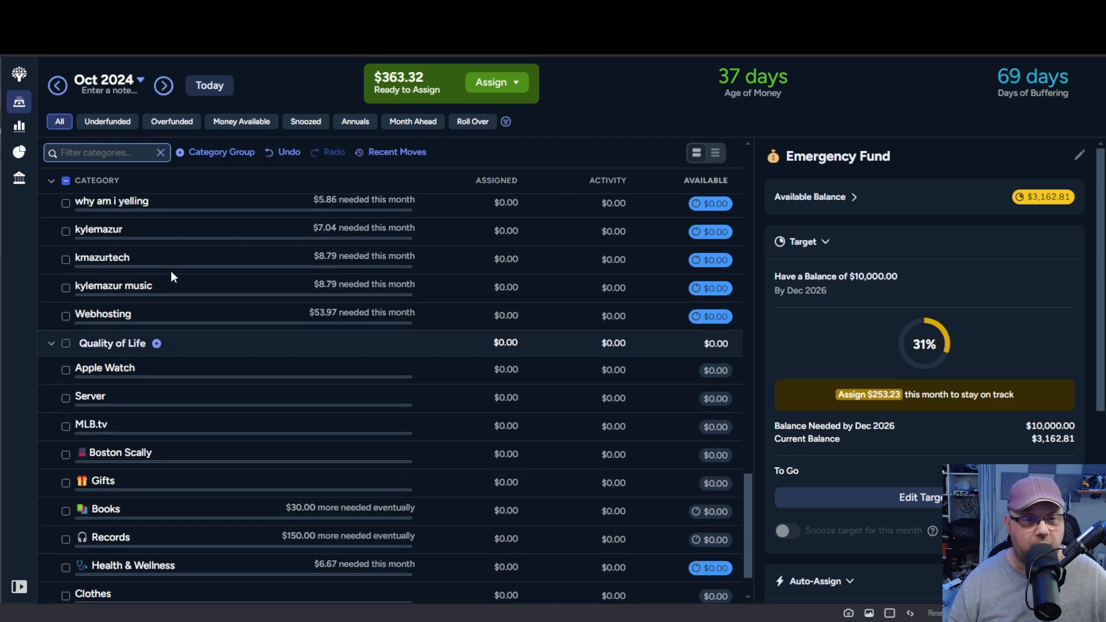
# - Add a Hiking category to the Quality of Life group and assign it $200 for October 2024
pyautogui.scroll(-1, 169, 274)
pyautogui.click(157, 283)
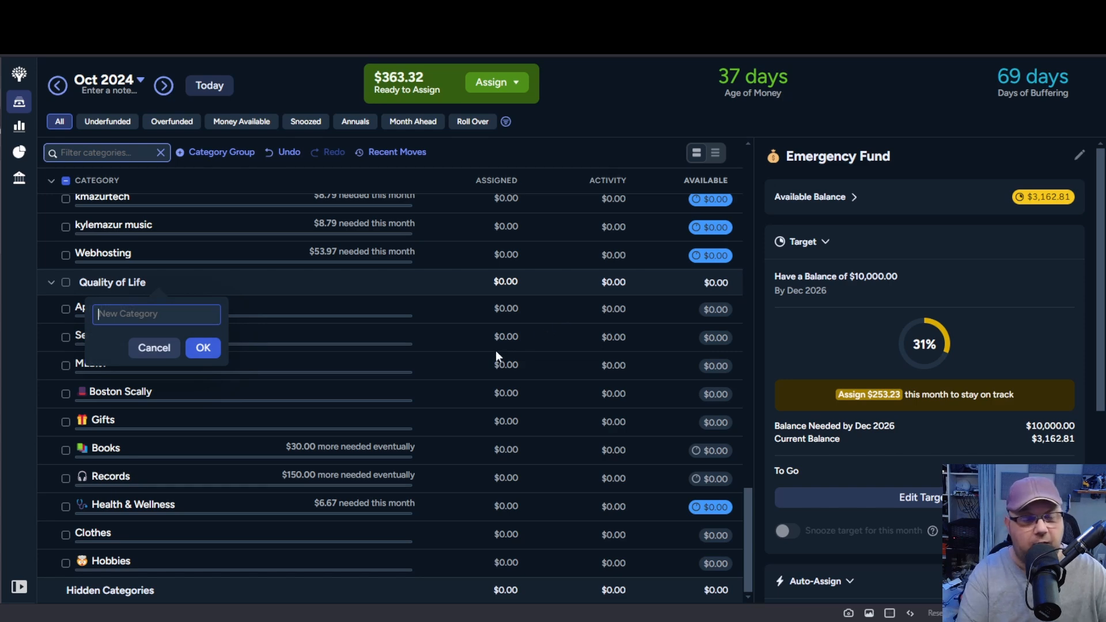
pyautogui.write('Hiking')
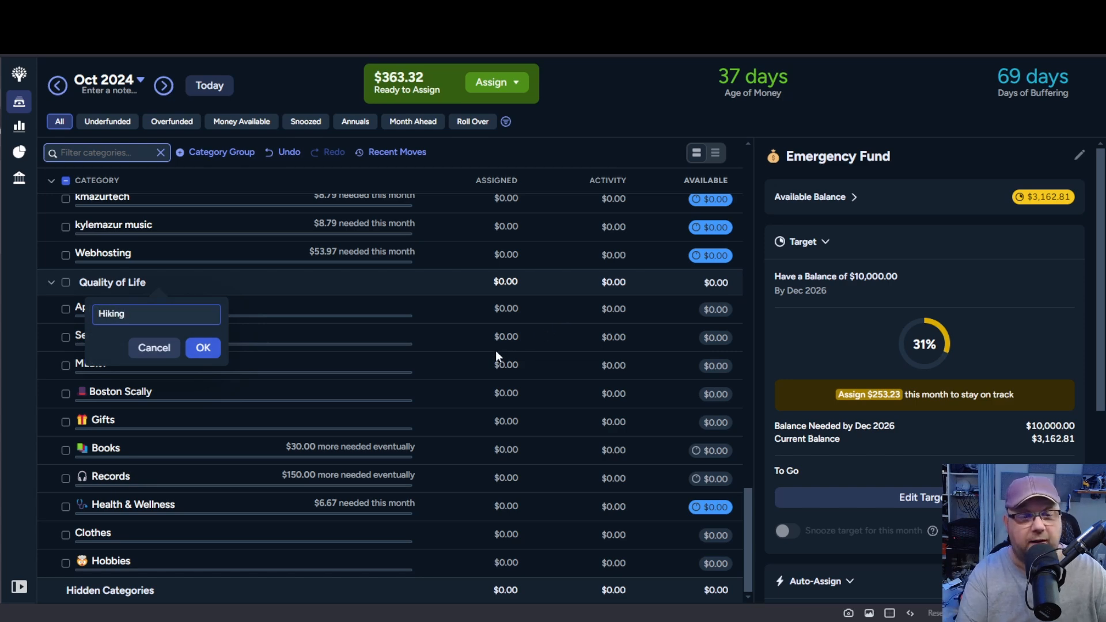
pyautogui.press('Return')
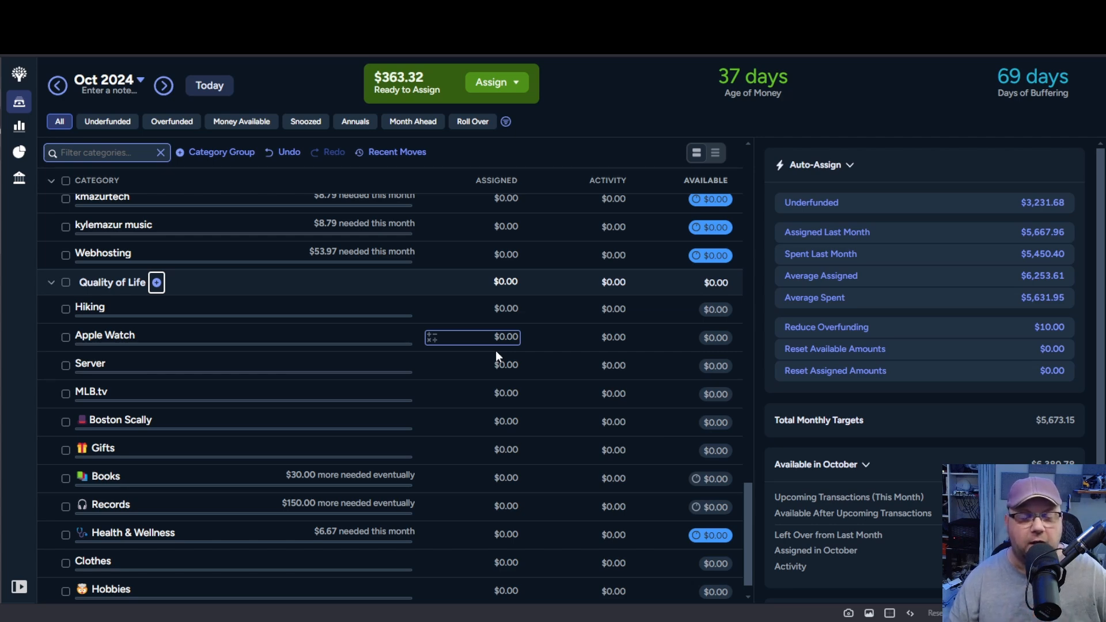
pyautogui.click(505, 308)
pyautogui.write('200')
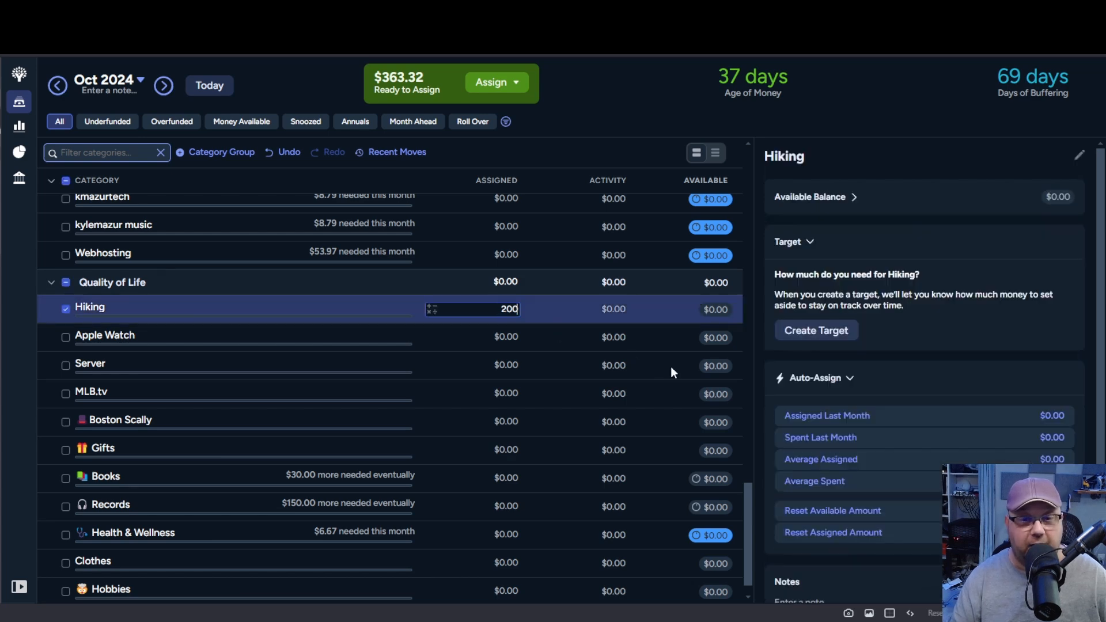
pyautogui.press('Return')
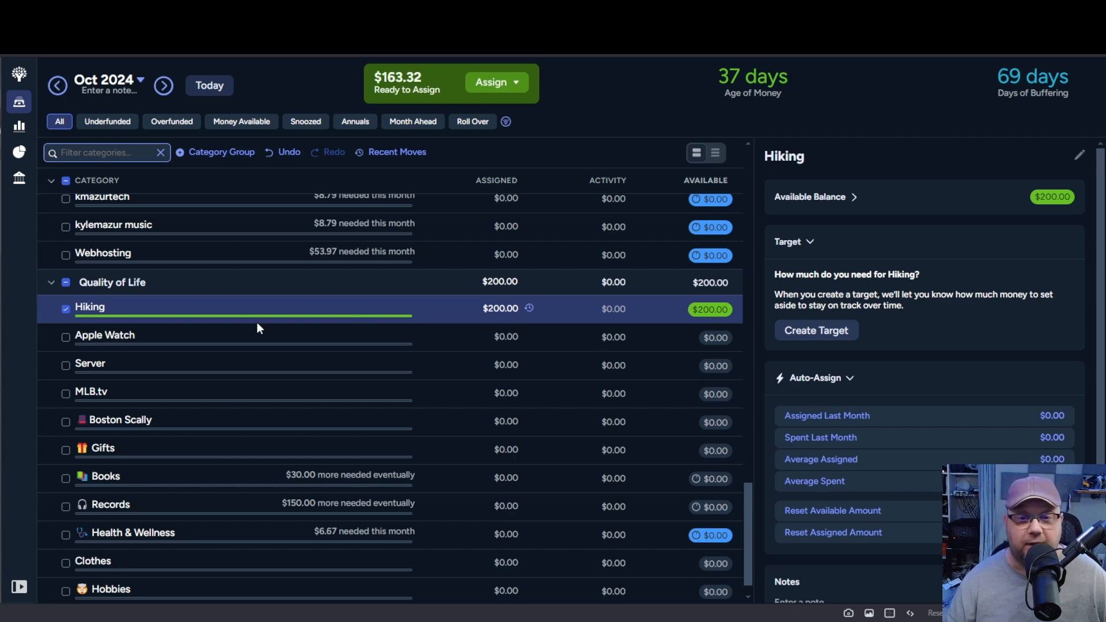
# - Examine the whole October 2024 category list, from Holding to Quality of Life, for categories that still need money
pyautogui.scroll(1, 372, 313)
pyautogui.scroll(6, 371, 314)
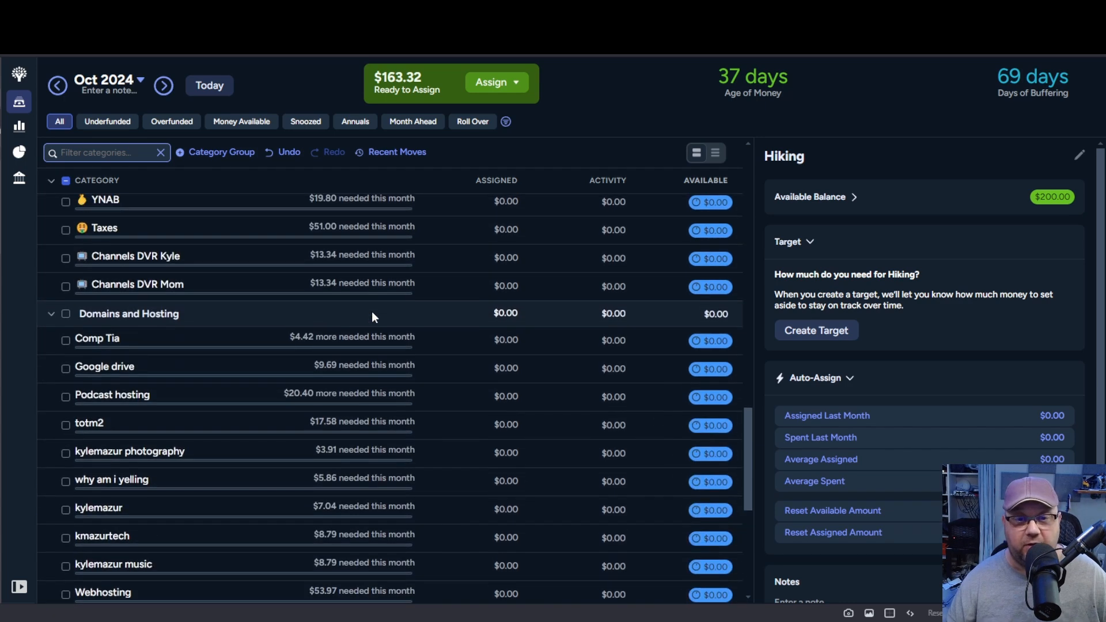
pyautogui.scroll(10, 372, 314)
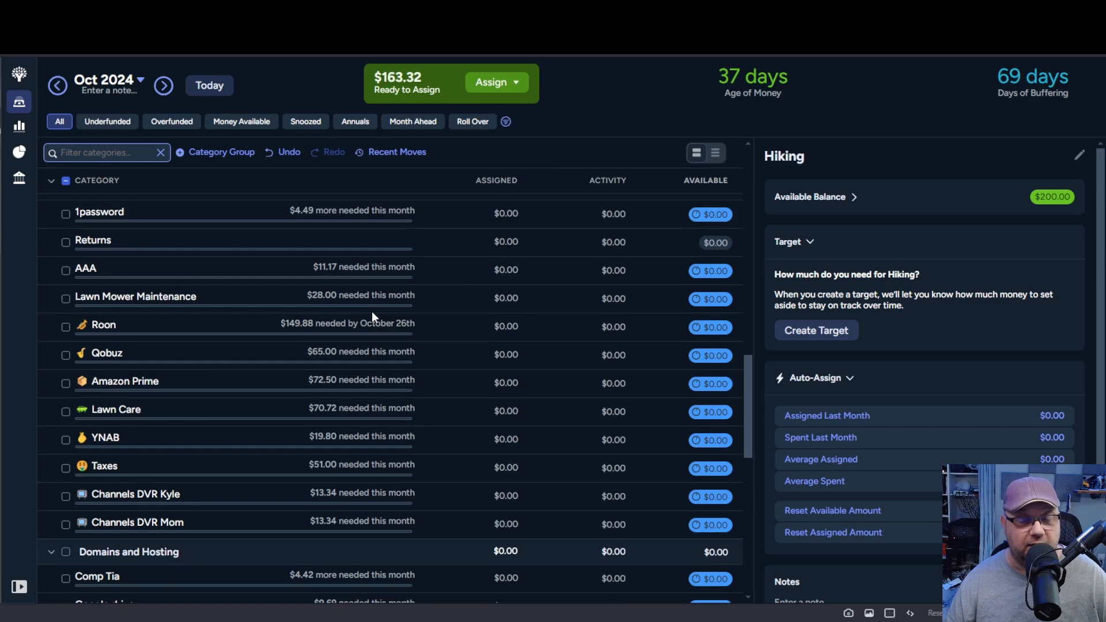
pyautogui.scroll(8, 372, 311)
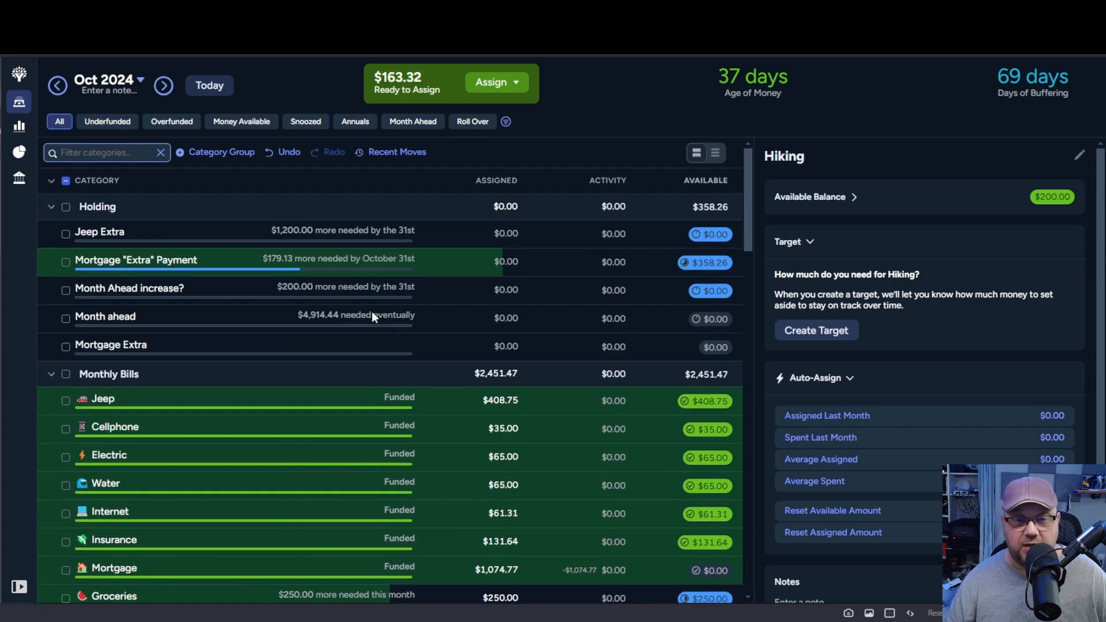
pyautogui.scroll(-9, 371, 311)
pyautogui.scroll(-12, 372, 311)
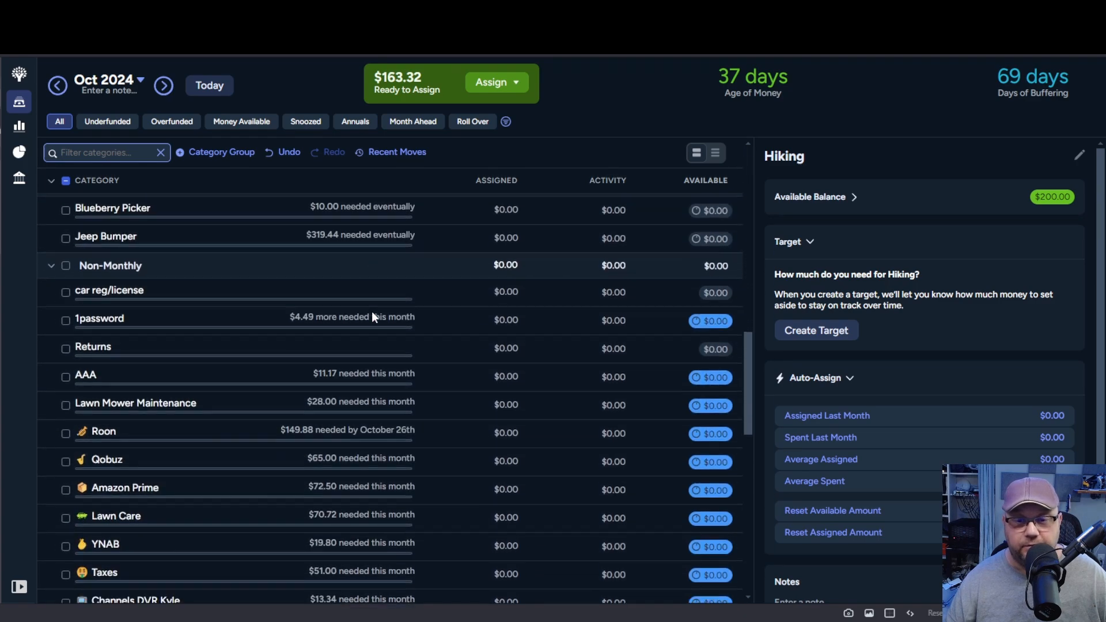
pyautogui.scroll(-3, 371, 311)
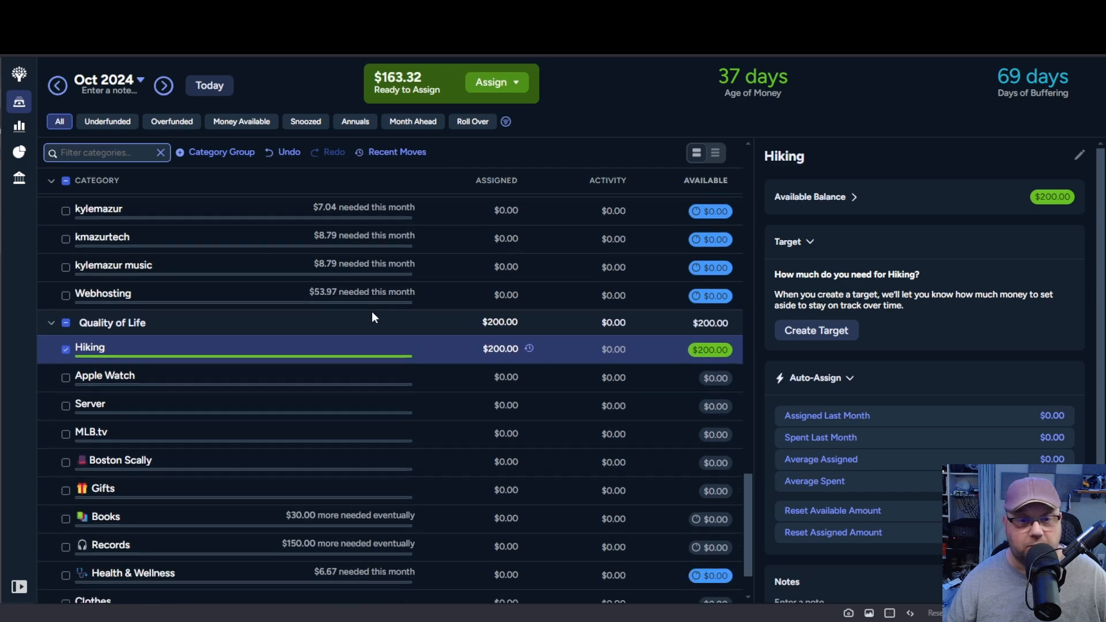
pyautogui.scroll(4, 372, 311)
pyautogui.scroll(8, 371, 311)
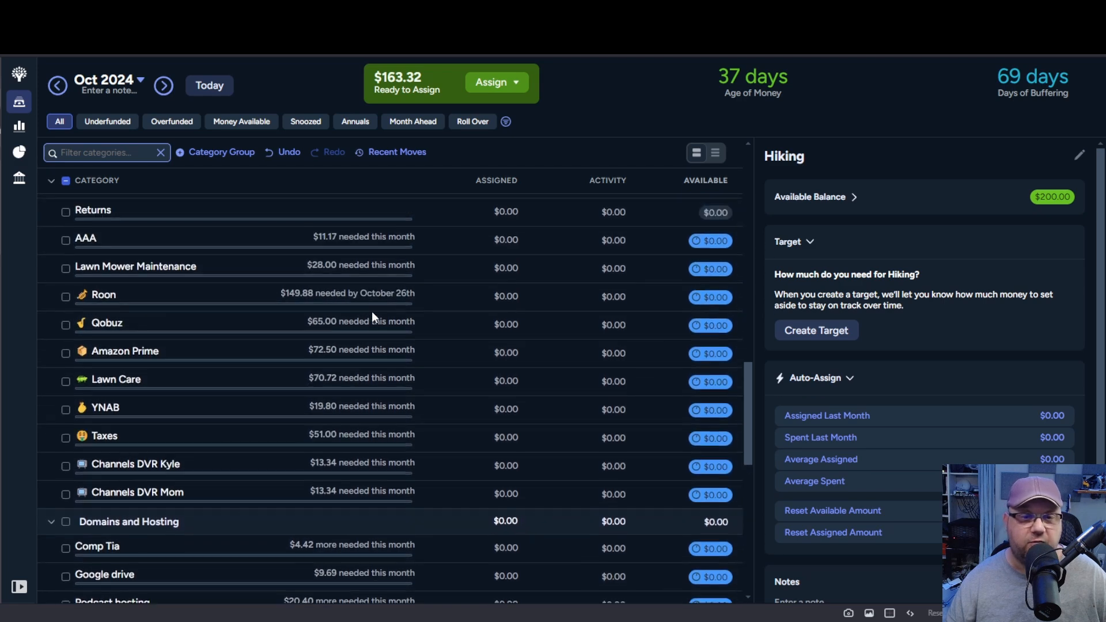
pyautogui.moveTo(371, 311)
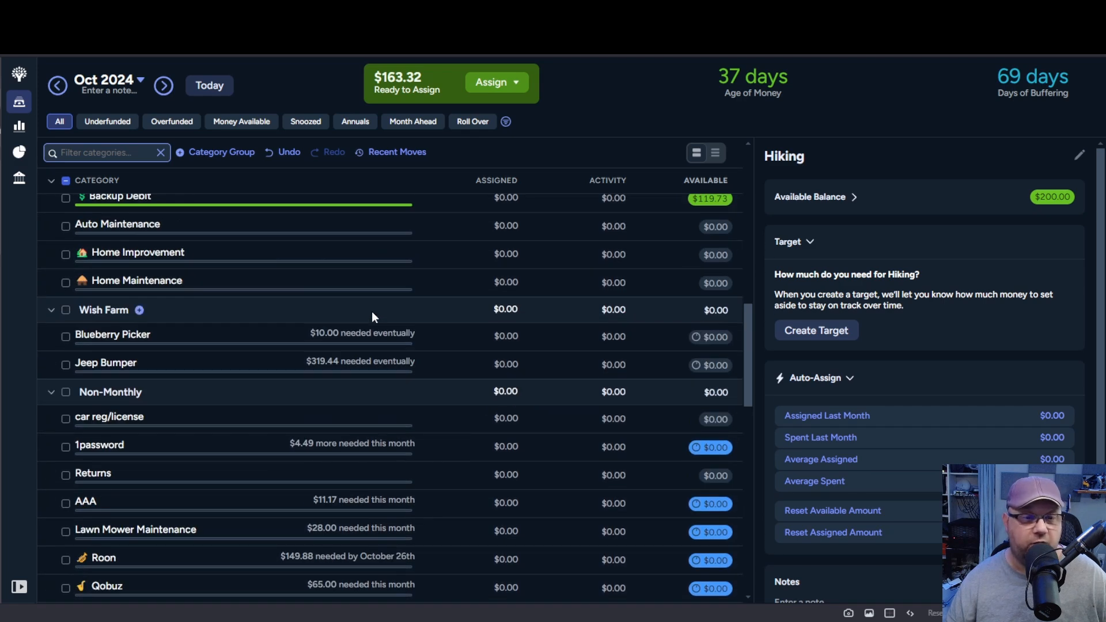
pyautogui.scroll(6, 372, 312)
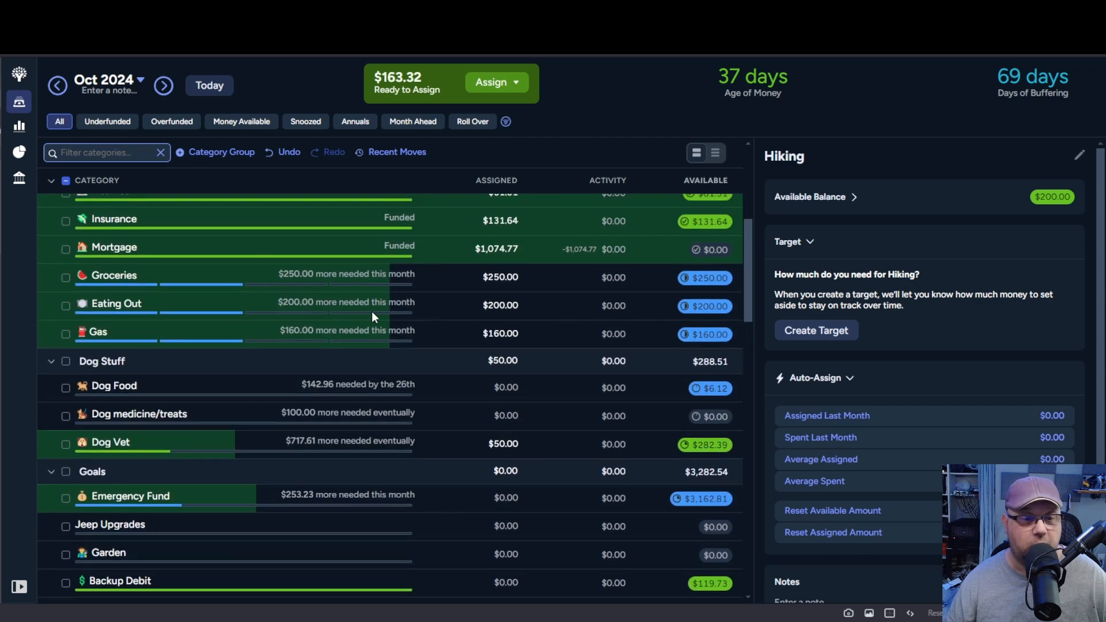
# - Assign $163.32 to the Emergency Fund category in Goals for October 2024
pyautogui.click(496, 498)
pyautogui.write('16')
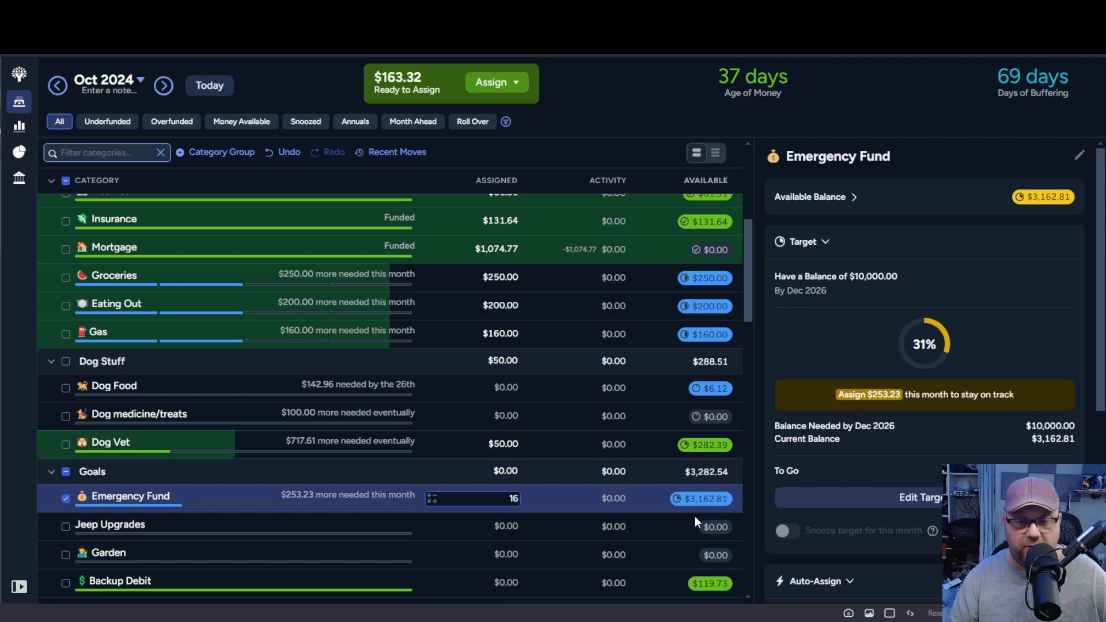
pyautogui.write('3')
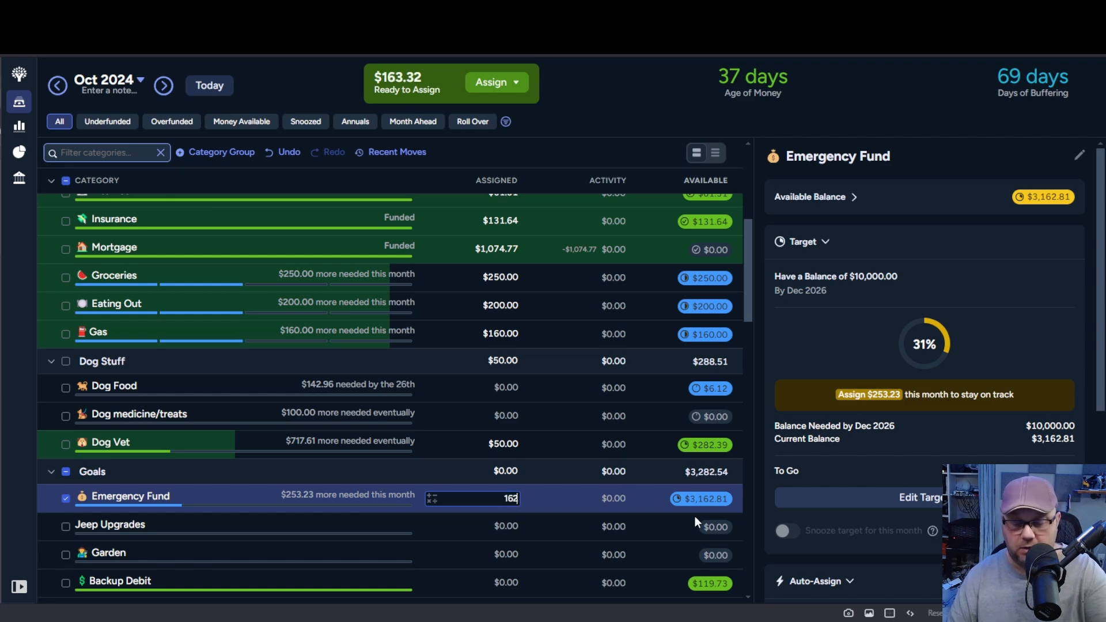
pyautogui.write('.32')
pyautogui.press('Return')
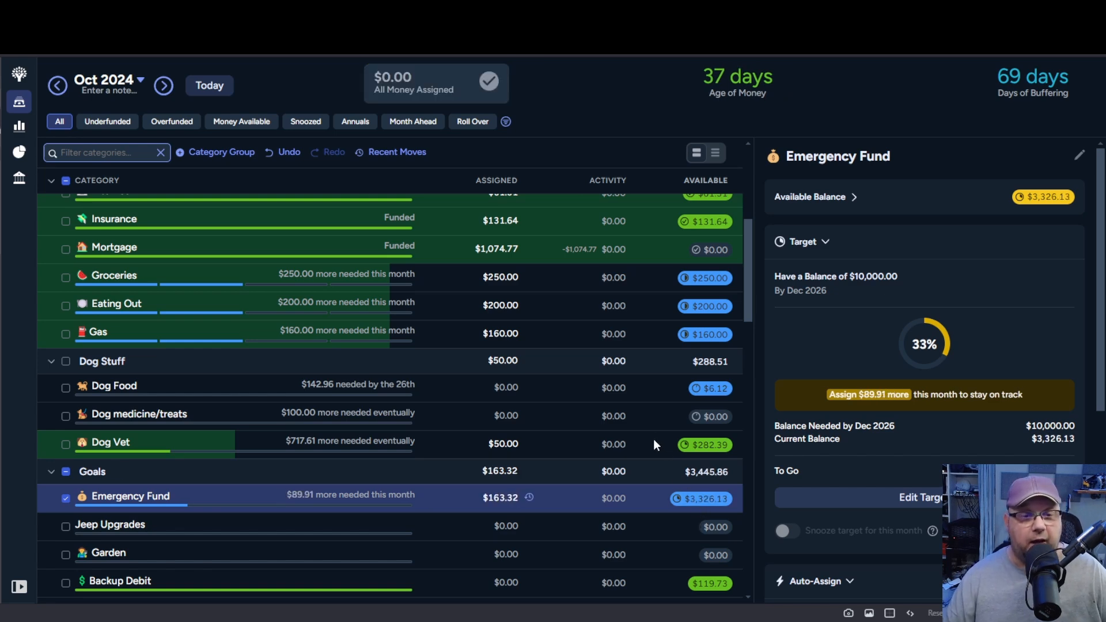
# - Clear the October 2024 amount assigned to Emergency Fund so the money returns to Ready to Assign
pyautogui.scroll(5, 592, 405)
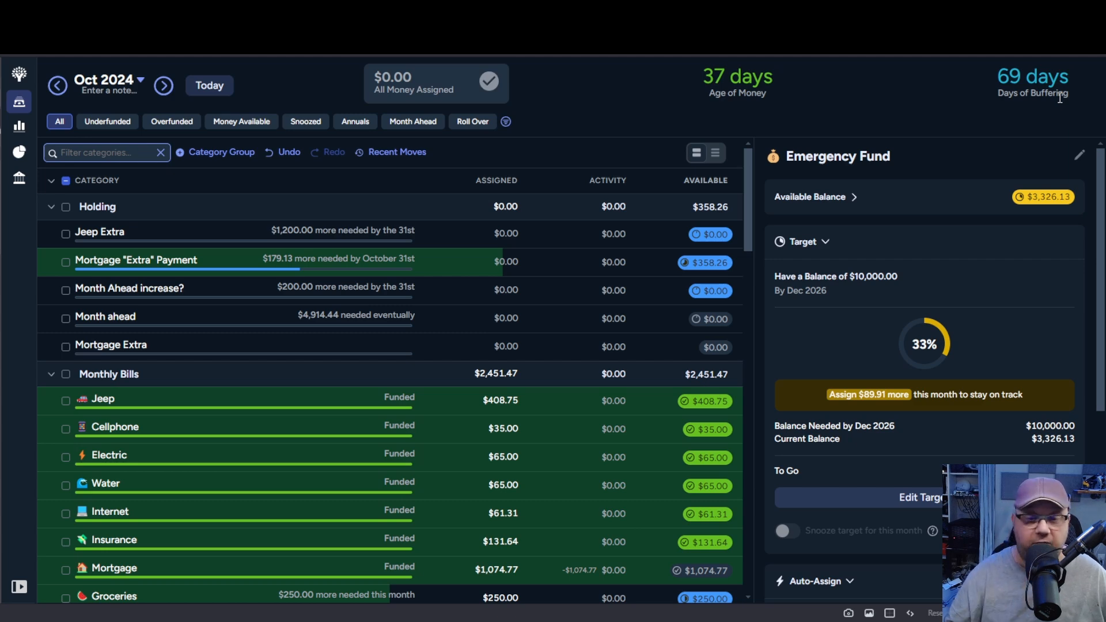
pyautogui.scroll(-5, 578, 309)
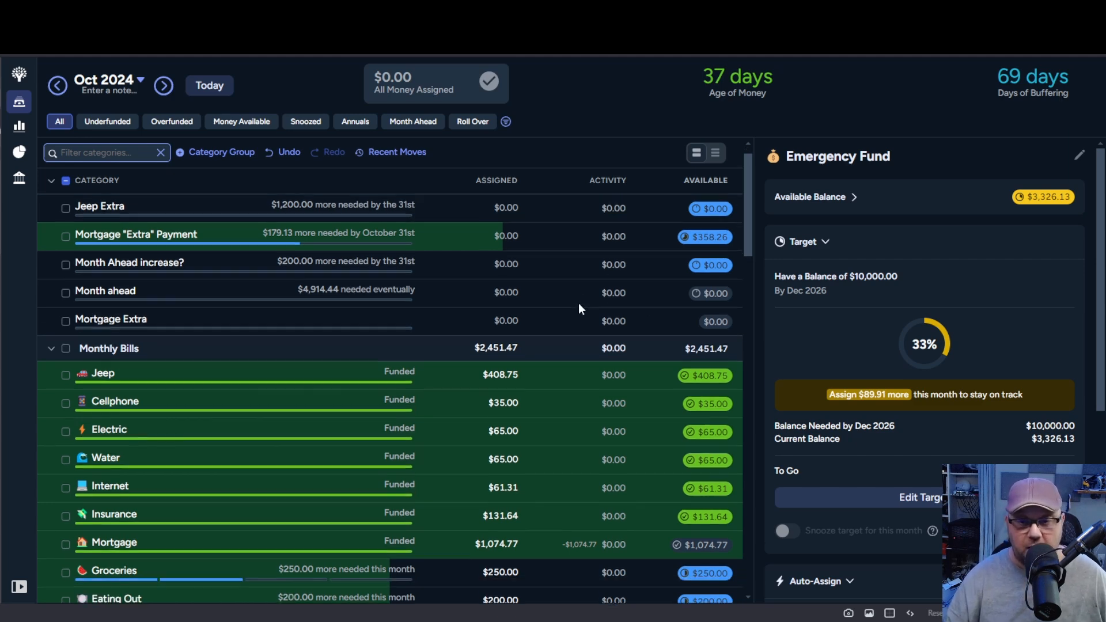
pyautogui.click(502, 499)
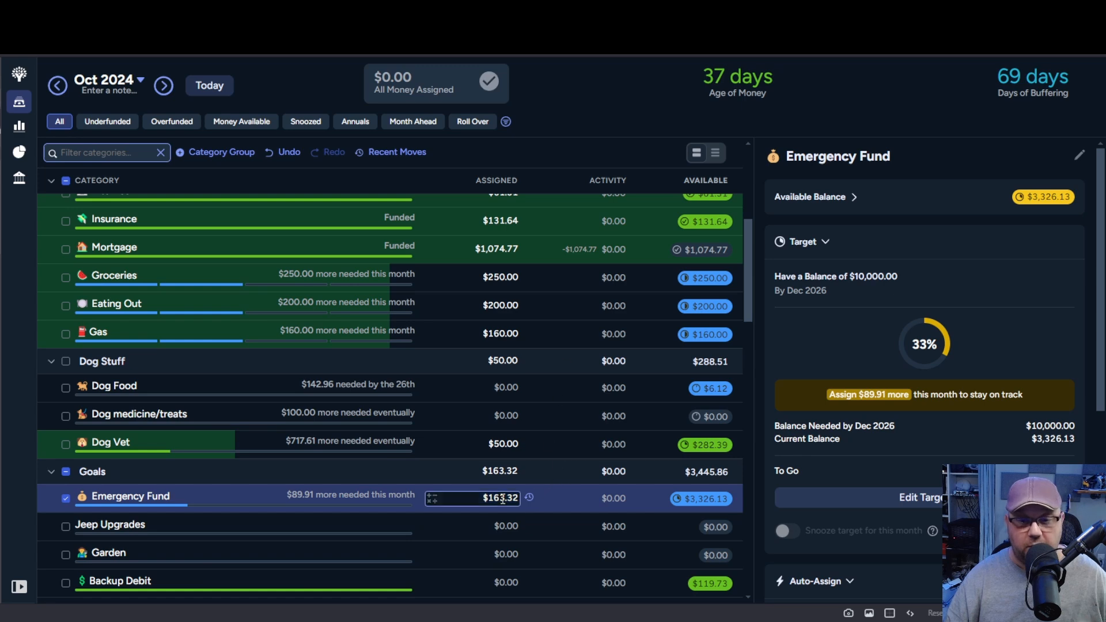
pyautogui.press('BackSpace')
pyautogui.press('BackSpace')
pyautogui.press('BackSpace')
pyautogui.press('BackSpace')
pyautogui.press('BackSpace')
pyautogui.press('BackSpace')
pyautogui.press('BackSpace')
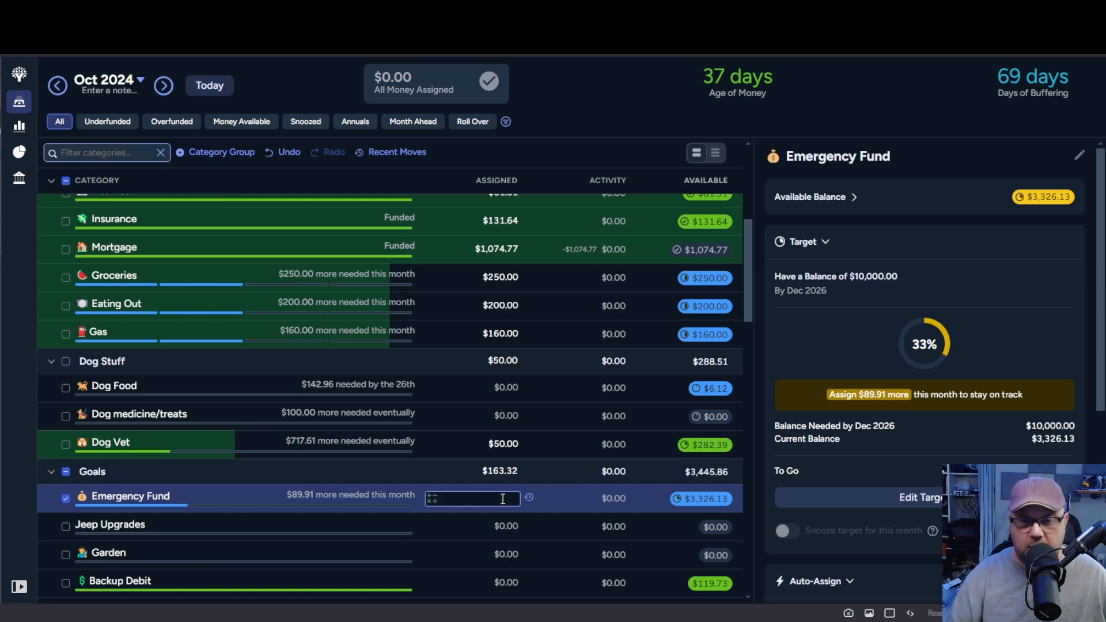
pyautogui.press('Return')
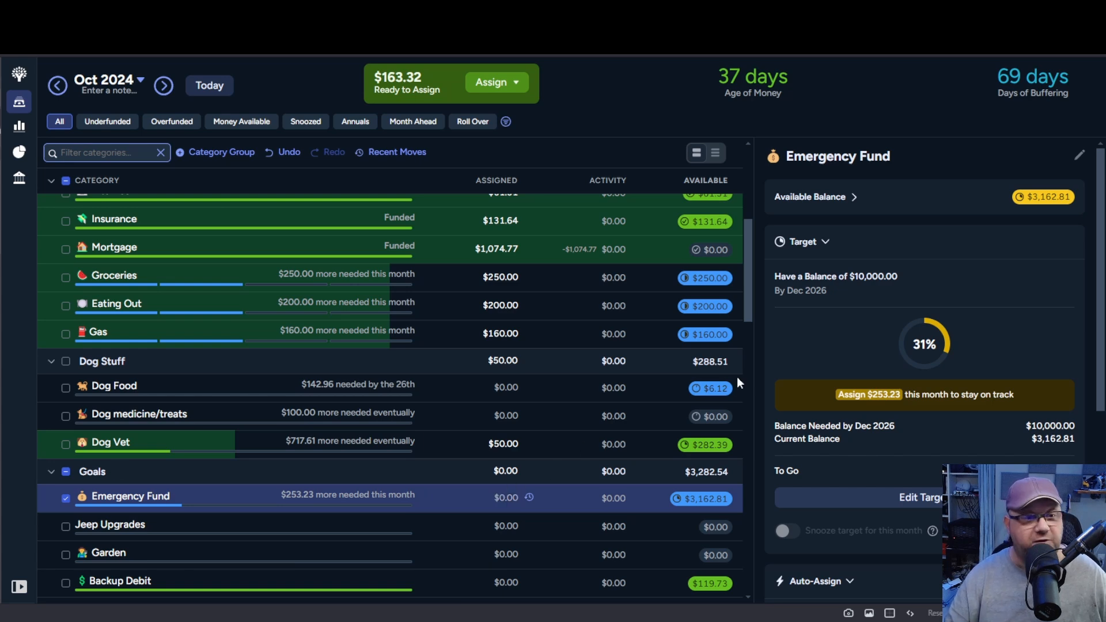
# - Assign $163.32 to the Clothes category in Quality of Life for October 2024
pyautogui.scroll(-5, 738, 377)
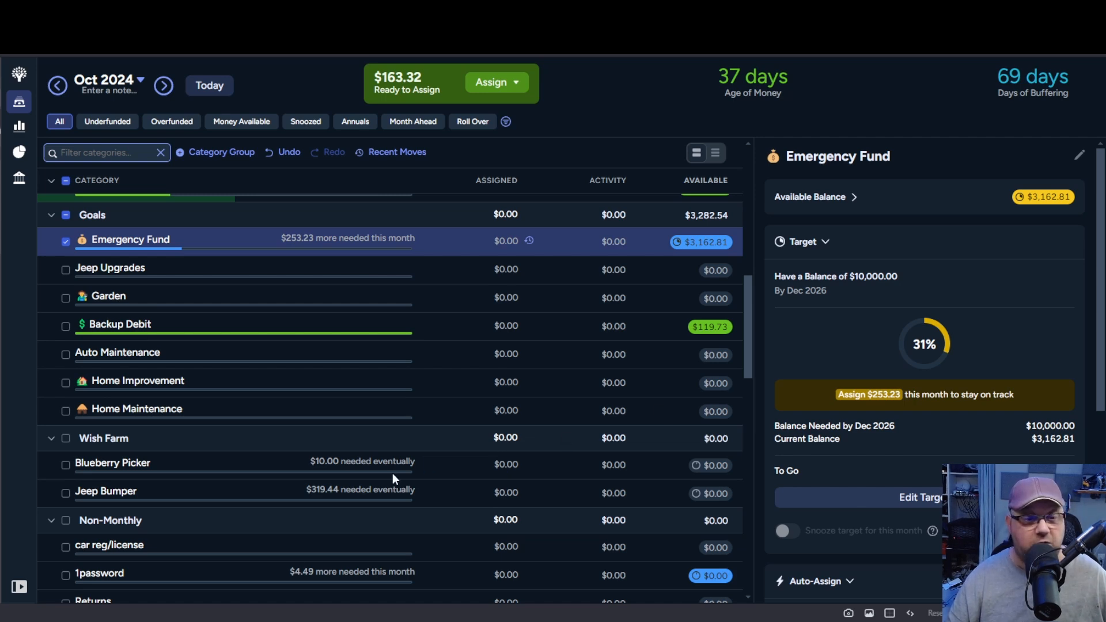
pyautogui.scroll(5, 381, 474)
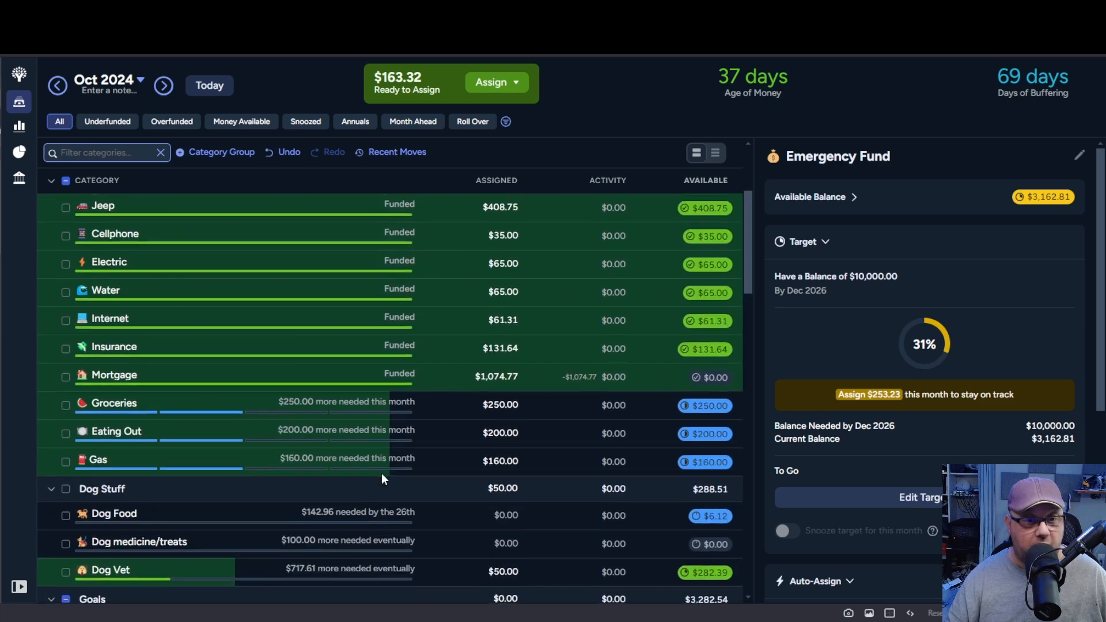
pyautogui.scroll(-12, 381, 475)
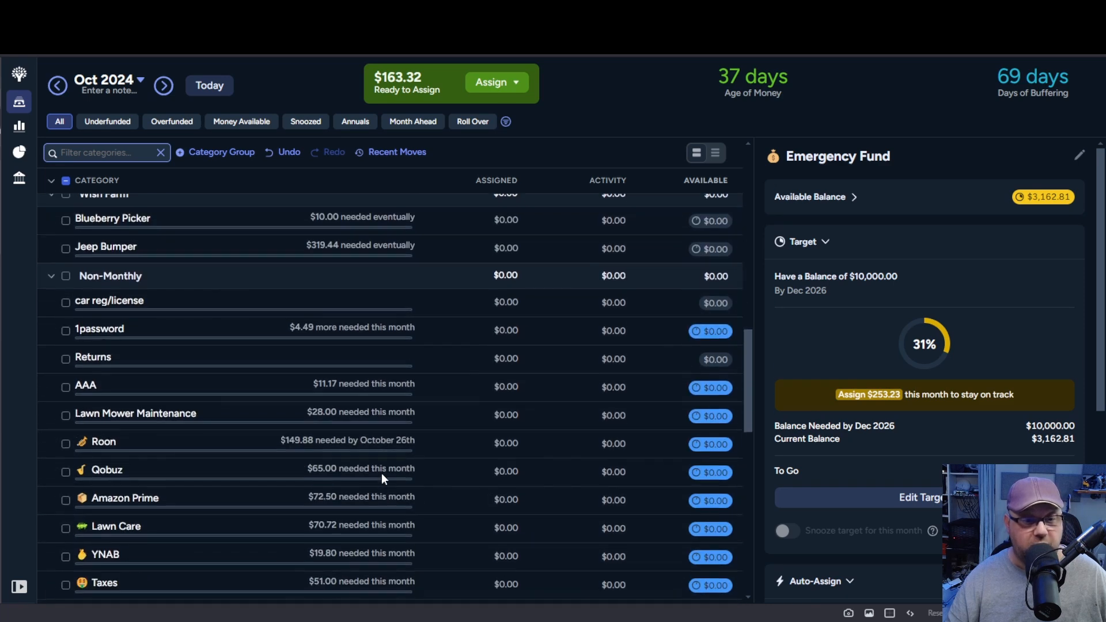
pyautogui.scroll(-10, 382, 478)
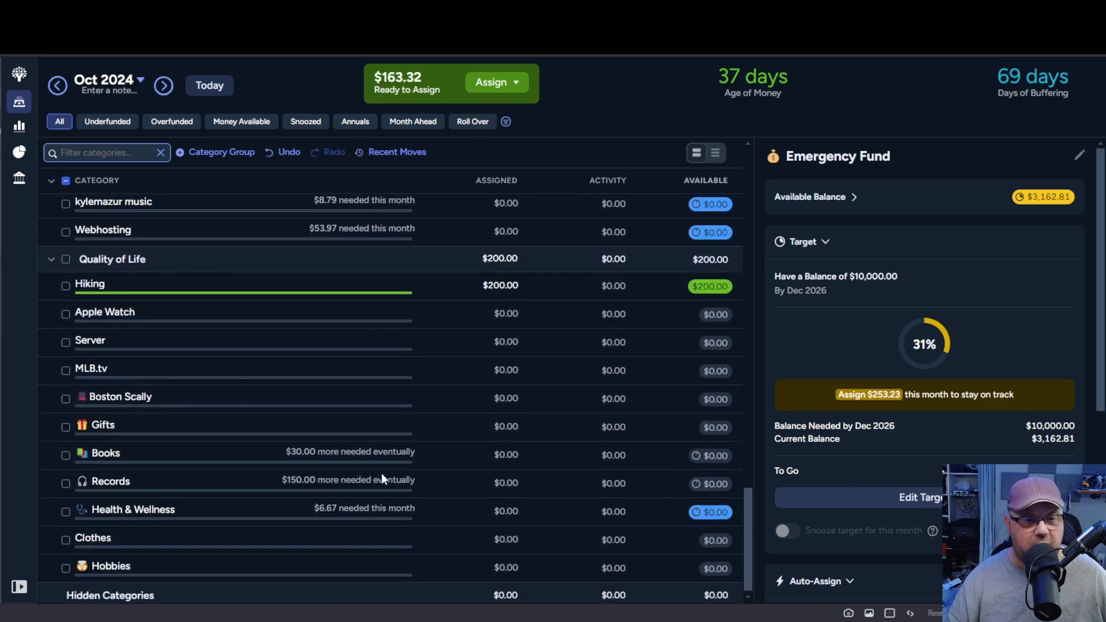
pyautogui.click(486, 536)
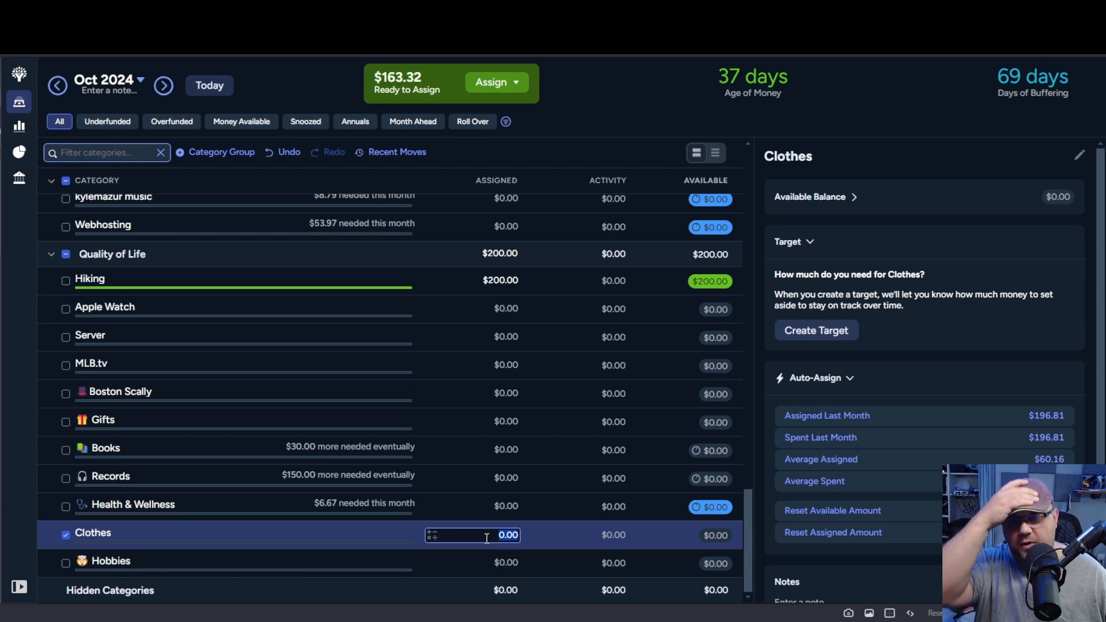
pyautogui.write('1')
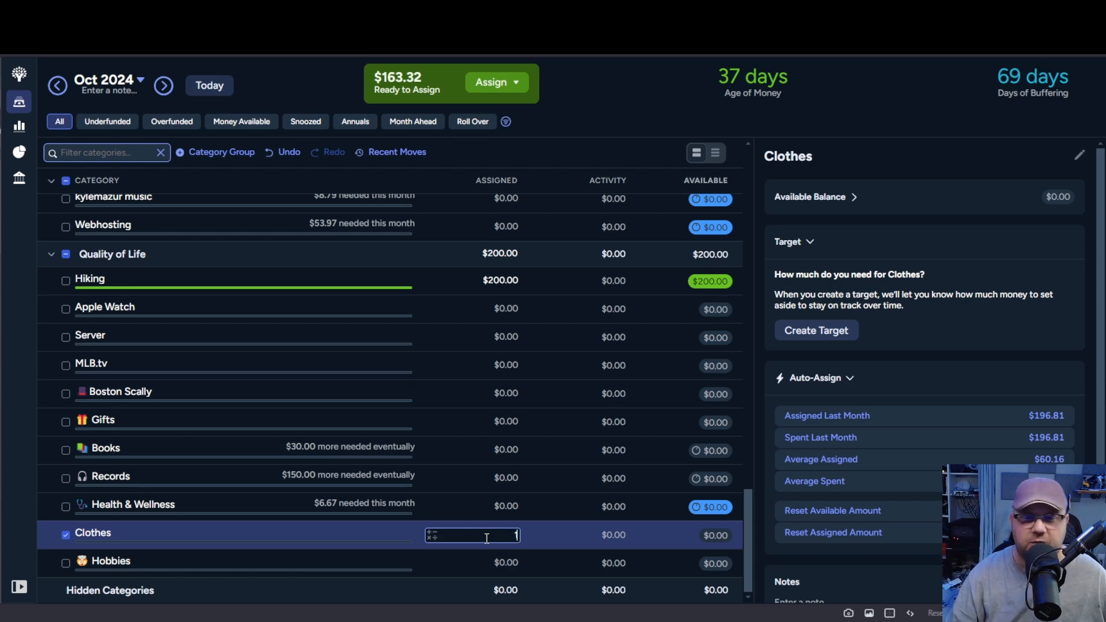
pyautogui.write('63.32')
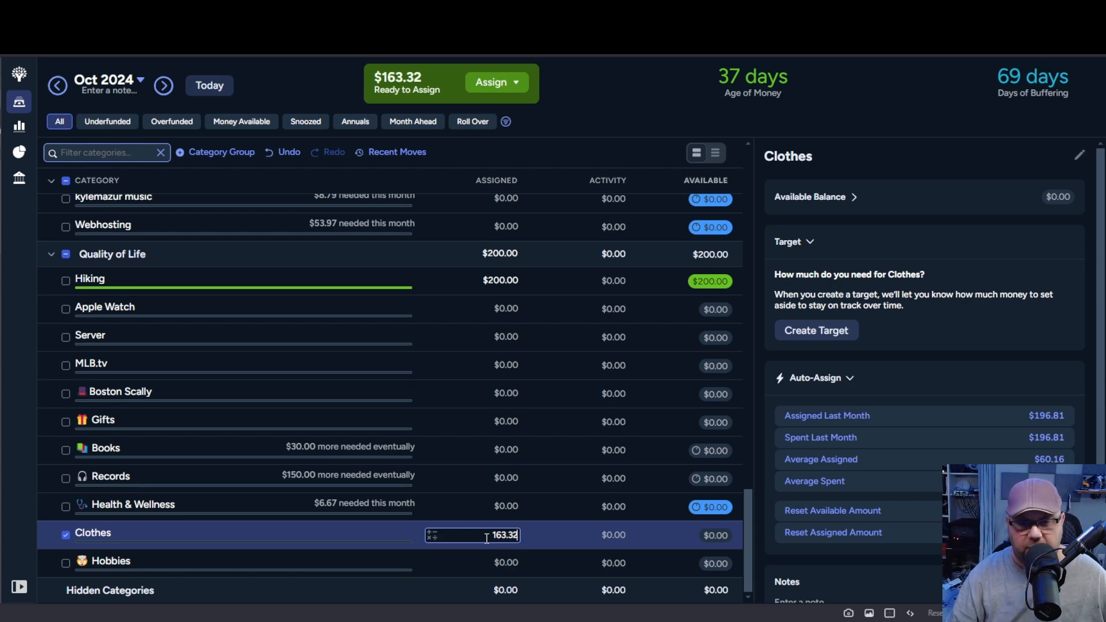
pyautogui.press('Return')
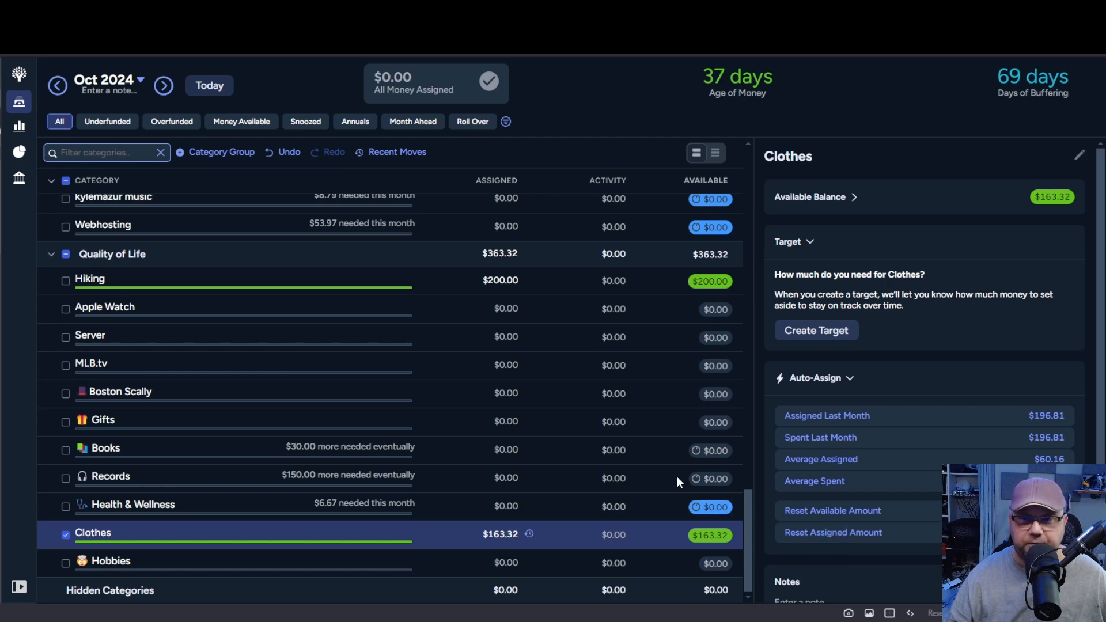
# - Copy the whole September 2024 month note, a numbered priority list, into the empty October 2024 month note
pyautogui.scroll(5, 677, 475)
pyautogui.scroll(20, 675, 472)
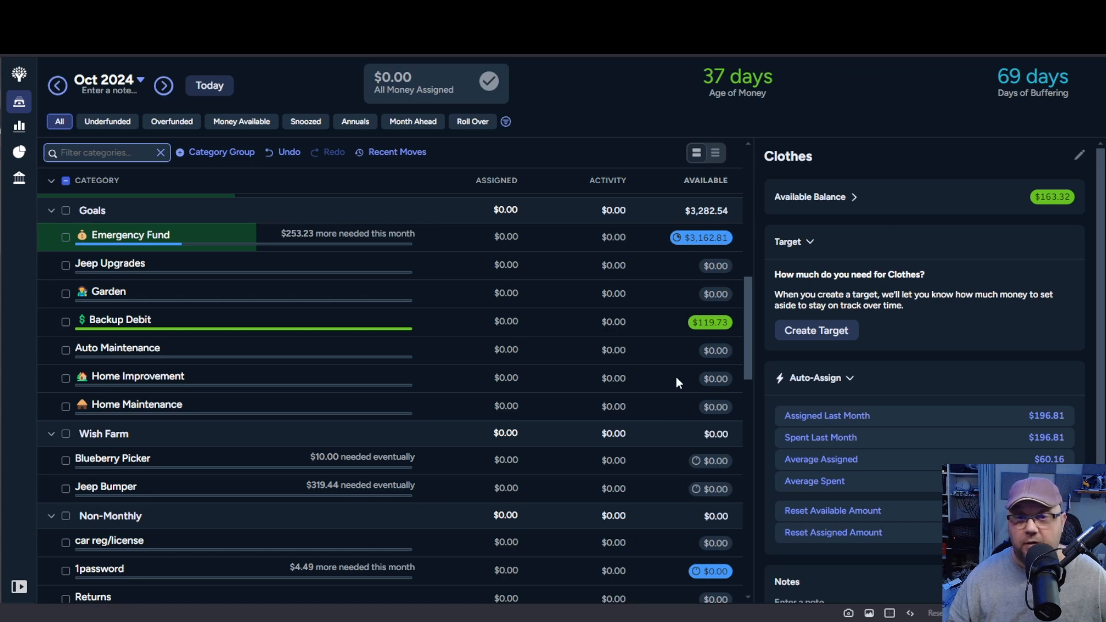
pyautogui.click(491, 234)
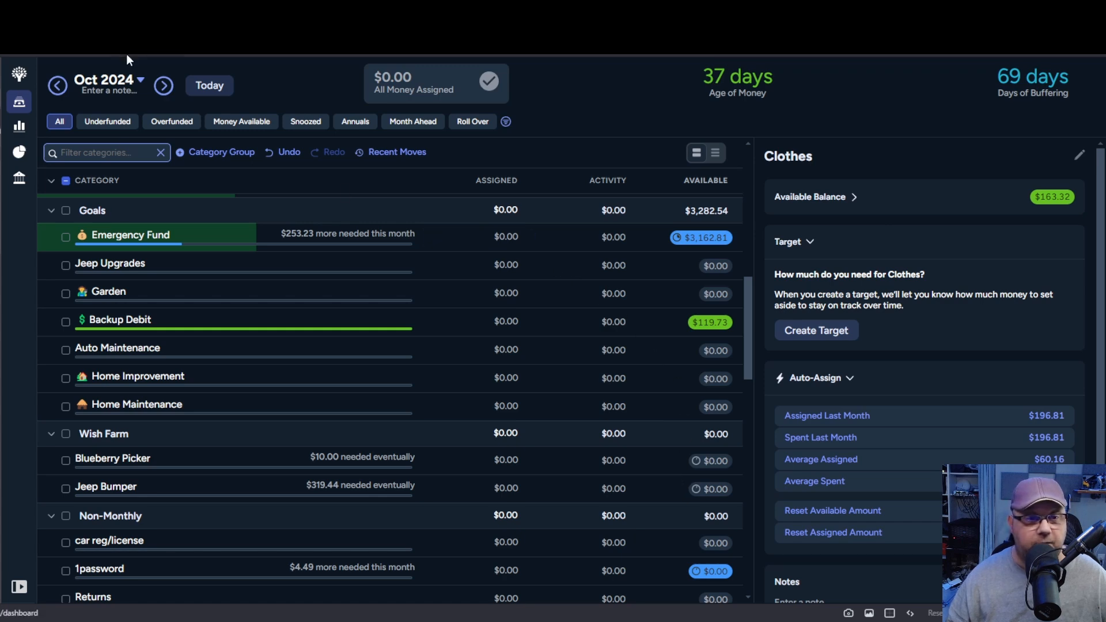
pyautogui.click(53, 86)
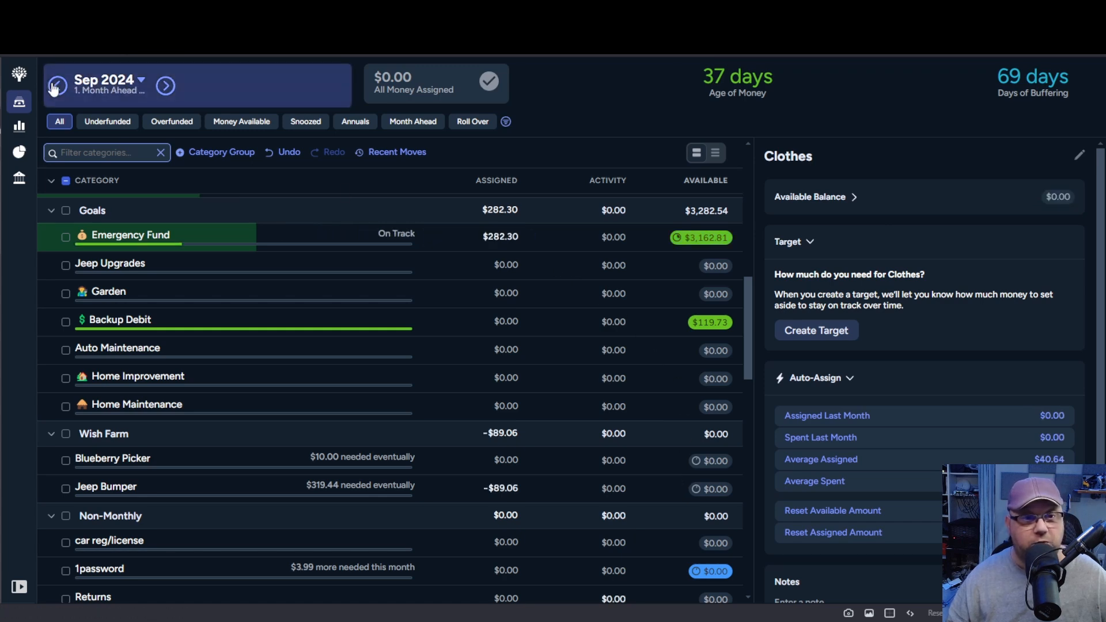
pyautogui.click(115, 91)
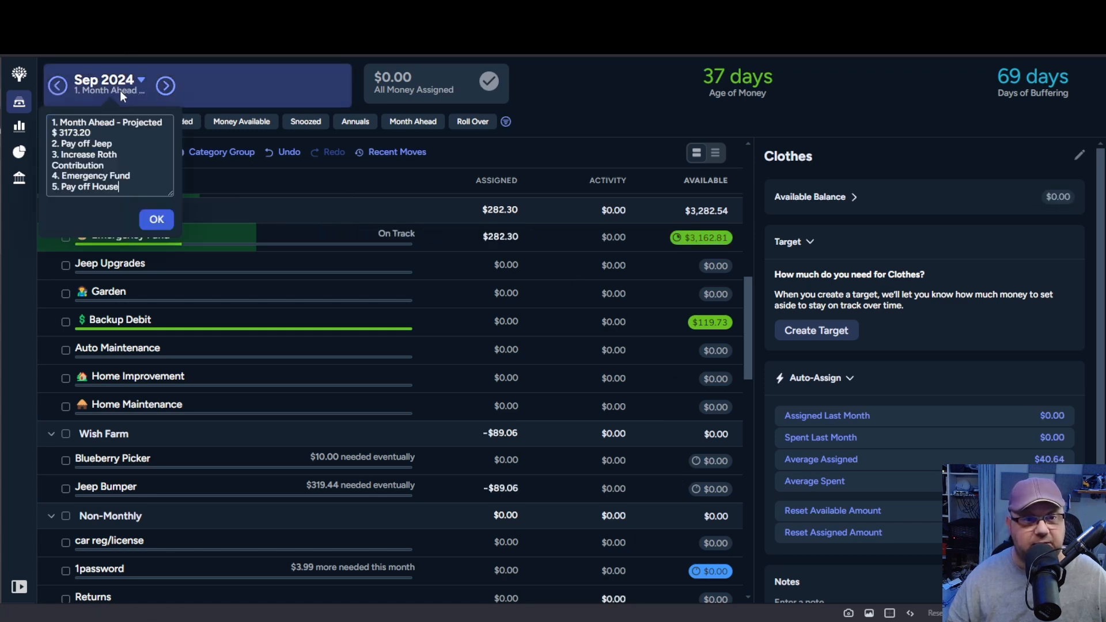
pyautogui.click(141, 177)
pyautogui.hotkey('ctrl', 'a')
pyautogui.hotkey('ctrl', 'c')
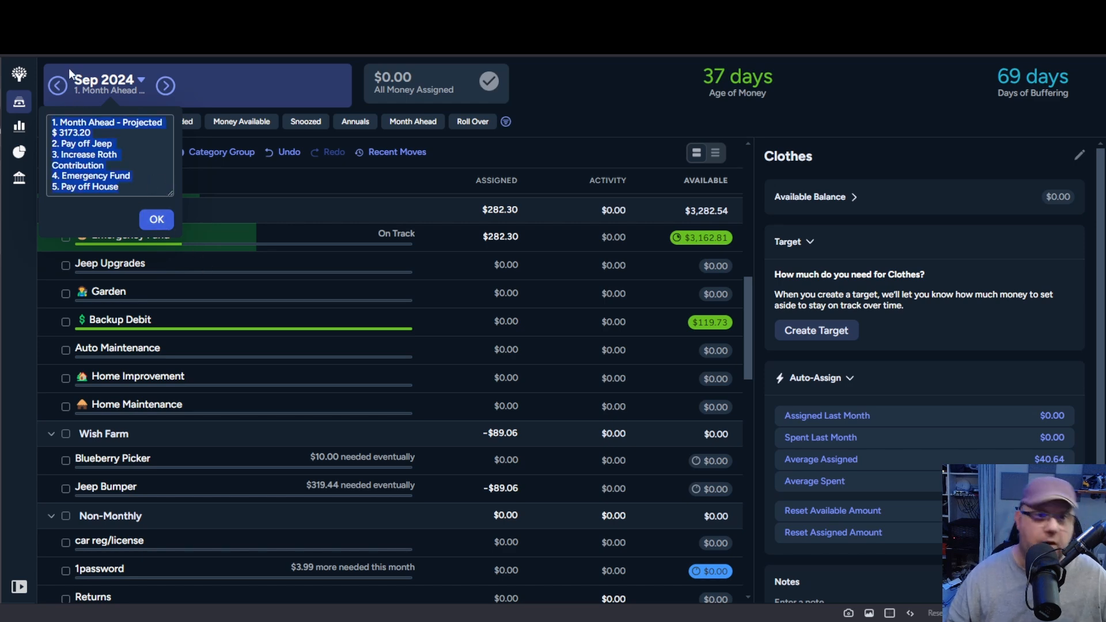
pyautogui.click(157, 84)
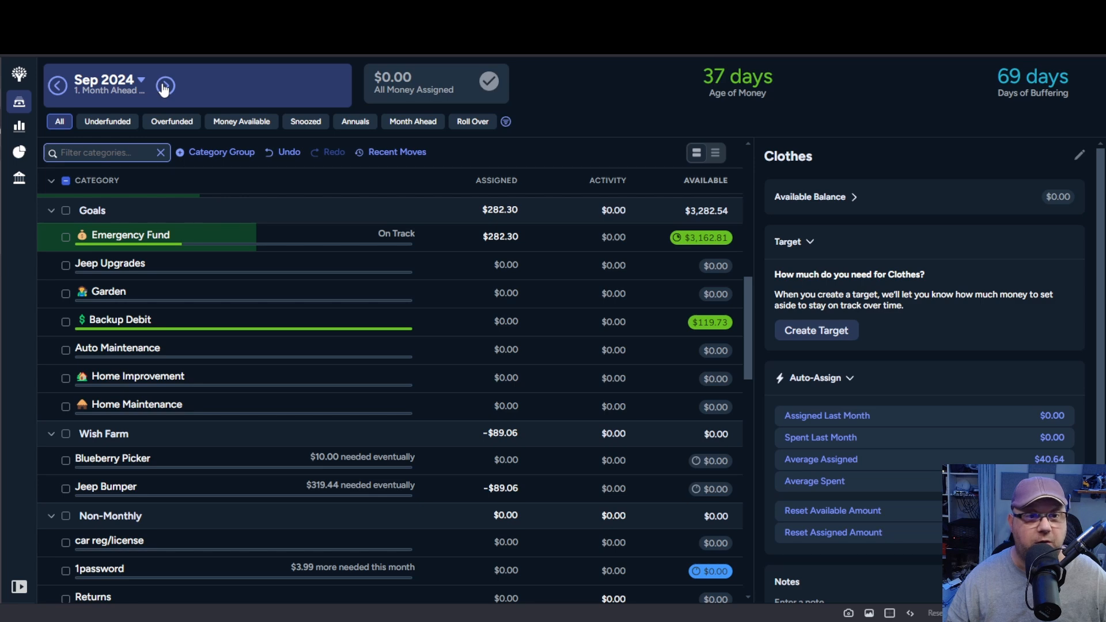
pyautogui.click(163, 85)
pyautogui.click(109, 92)
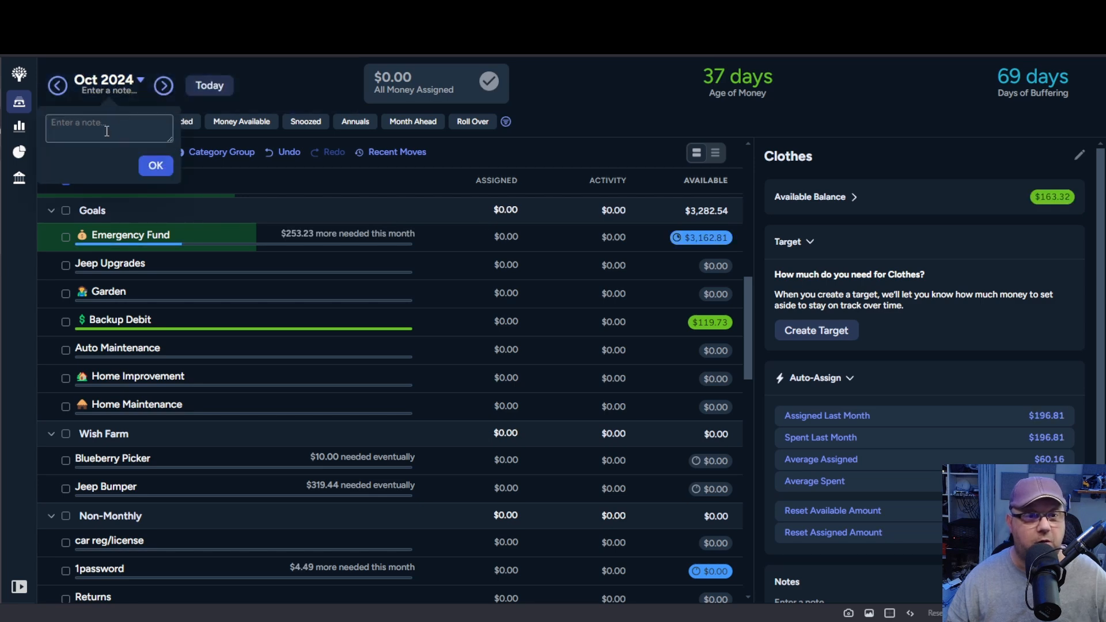
pyautogui.hotkey('ctrl', 'v')
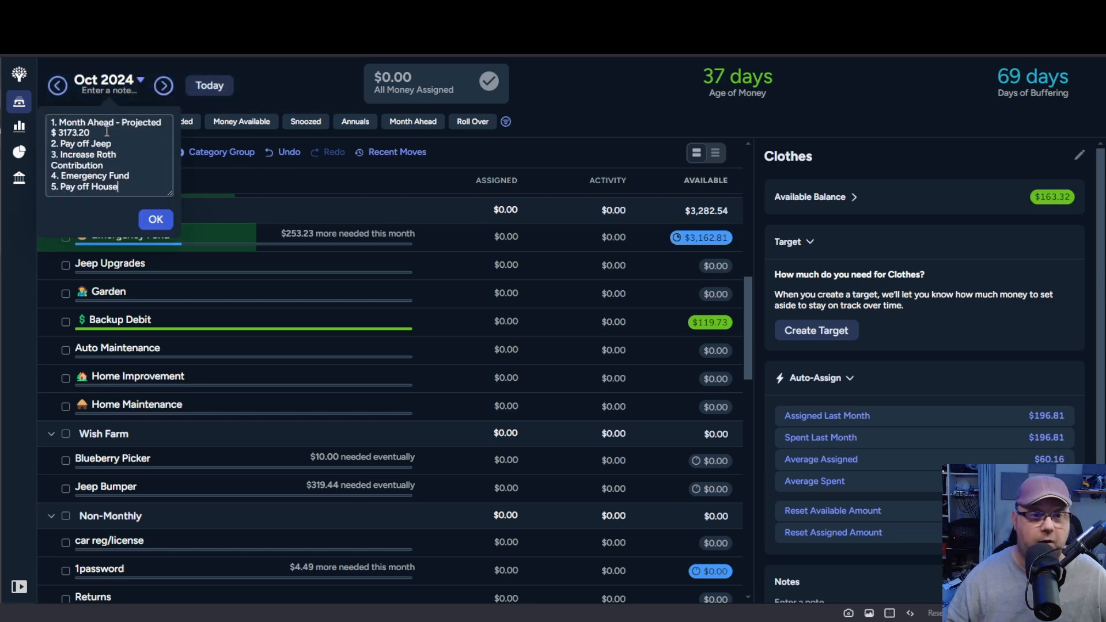
# - Delete the projected figure after the dollar sign on the Month Ahead line of the October 2024 note
pyautogui.moveTo(107, 132); pyautogui.dragTo(53, 134)
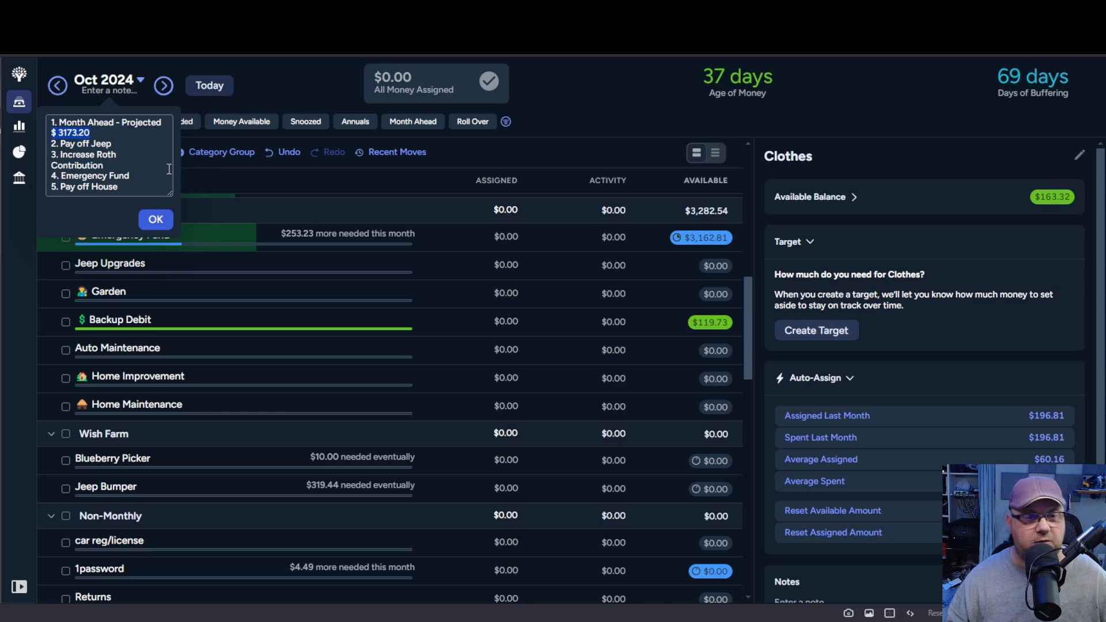
pyautogui.click(74, 137)
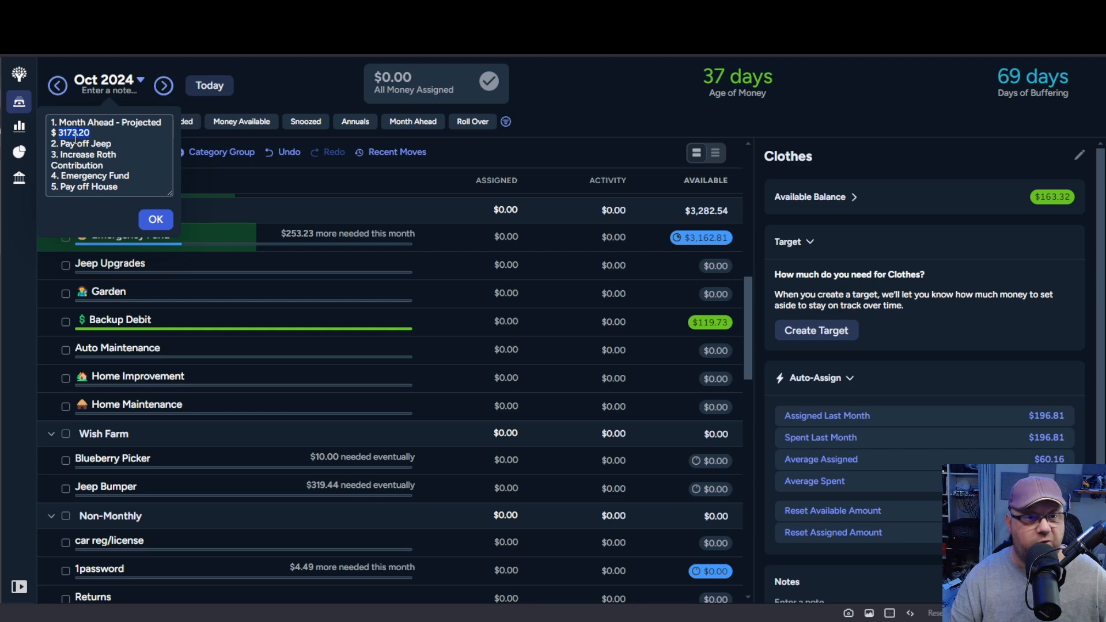
pyautogui.press('BackSpace')
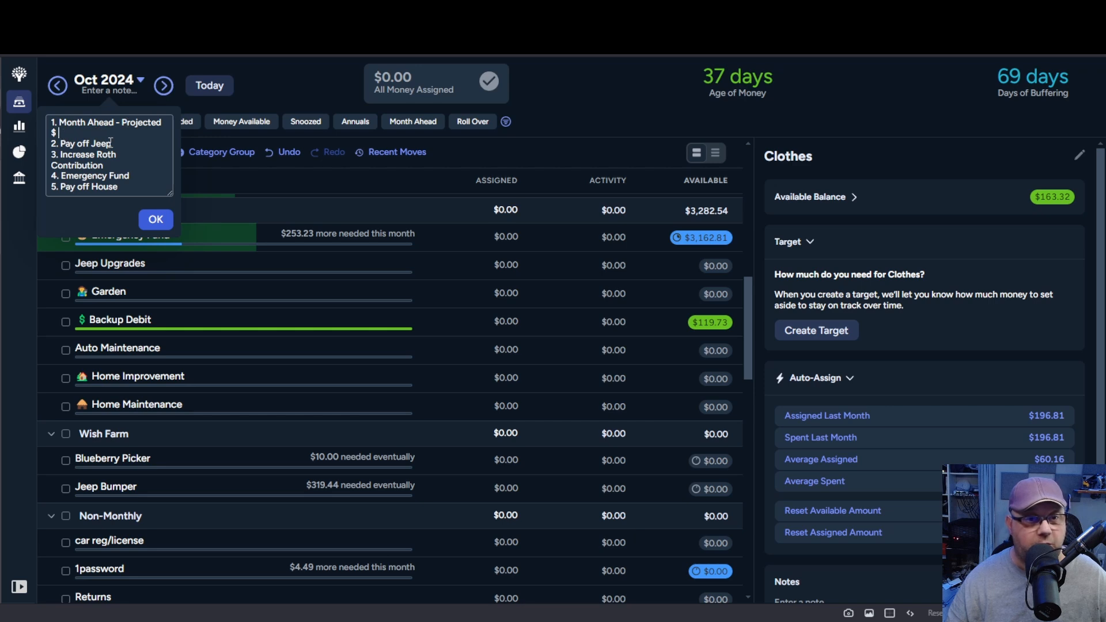
# - Cut the Pay off Jeep line out of the October 2024 note, keeping a copy of it
pyautogui.moveTo(116, 144); pyautogui.dragTo(49, 147)
pyautogui.hotkey('ctrl', 'c')
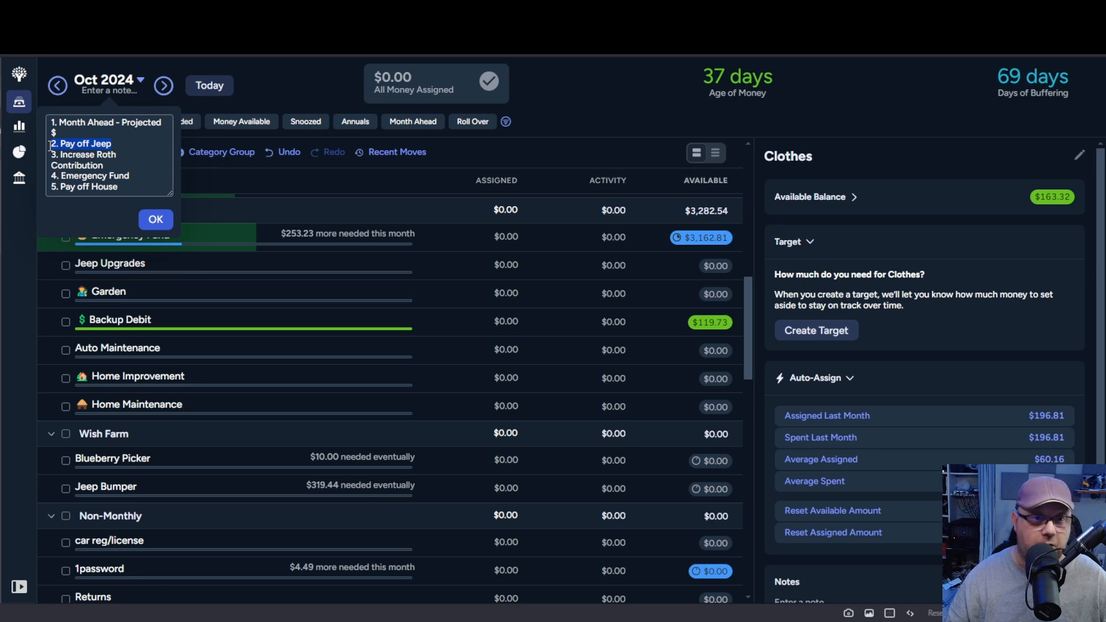
pyautogui.press('BackSpace')
pyautogui.click(53, 122)
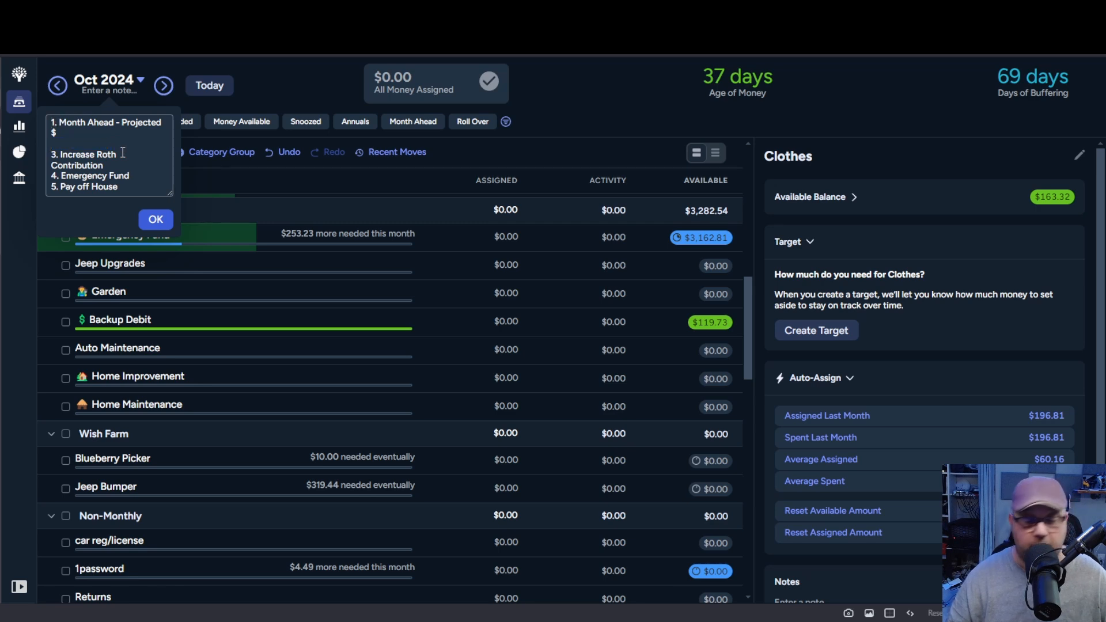
pyautogui.press('Return')
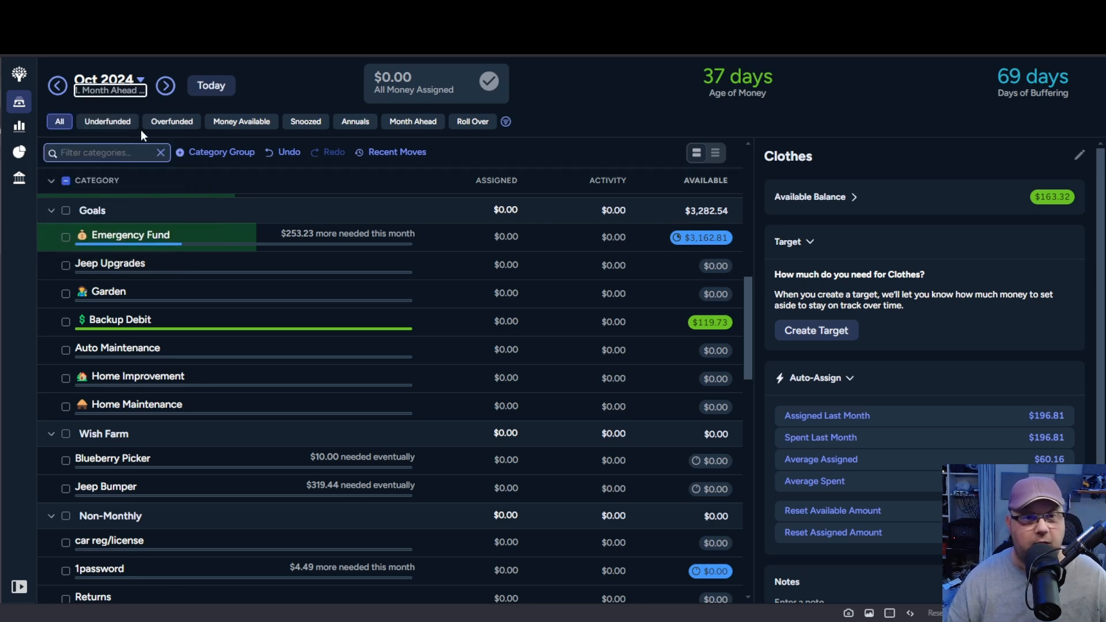
# - Insert the copied Pay off Jeep line at the start of the October 2024 note and number it 1
pyautogui.click(126, 90)
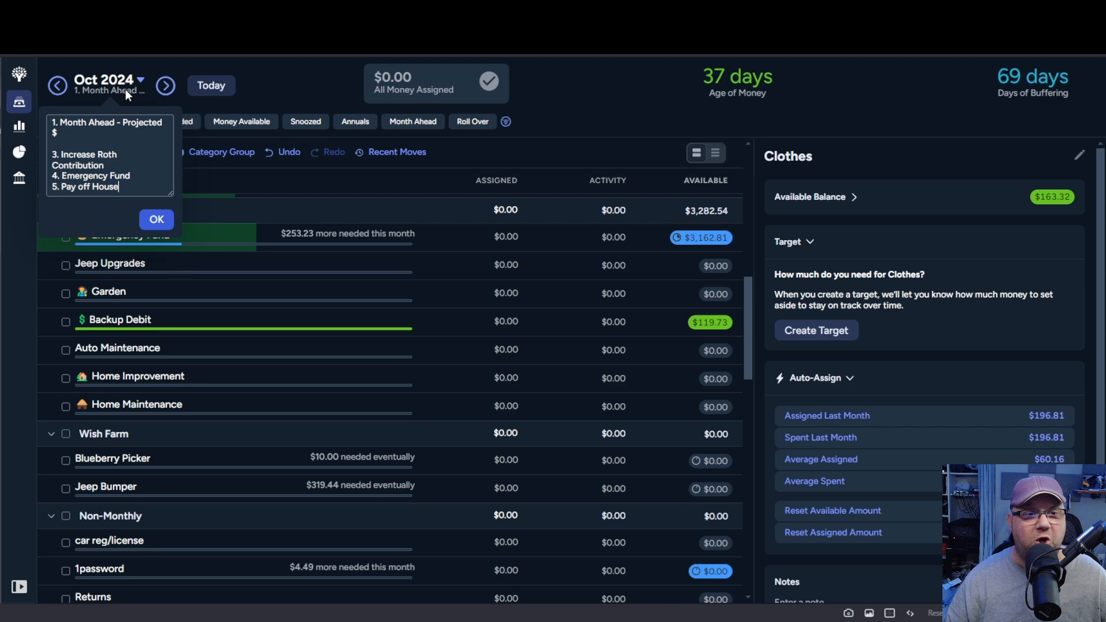
pyautogui.click(53, 123)
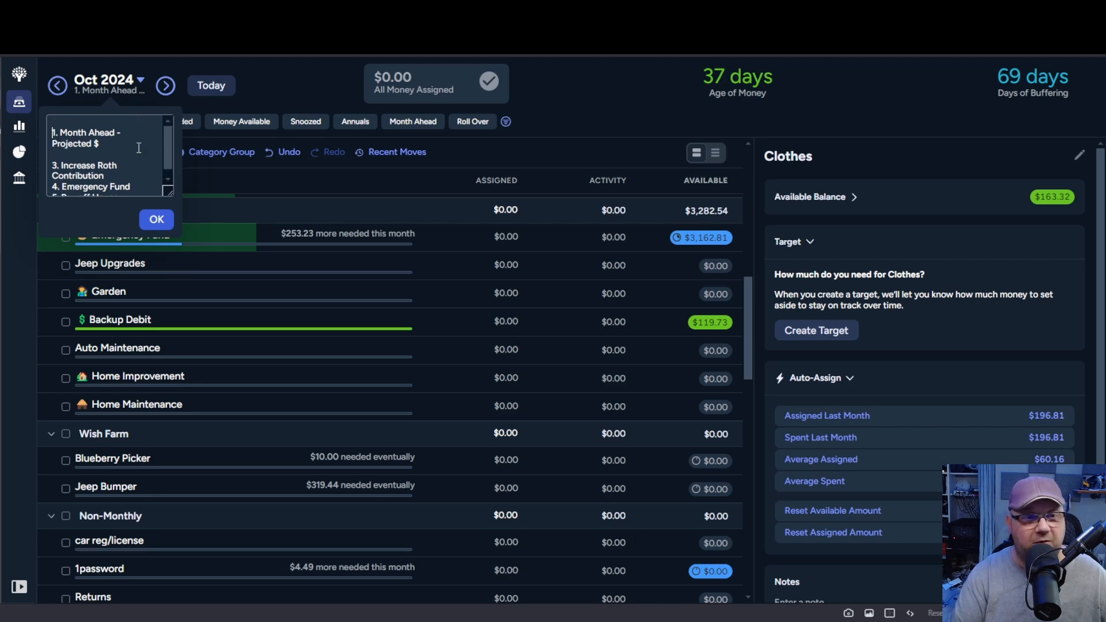
pyautogui.hotkey('shift', 'Return')
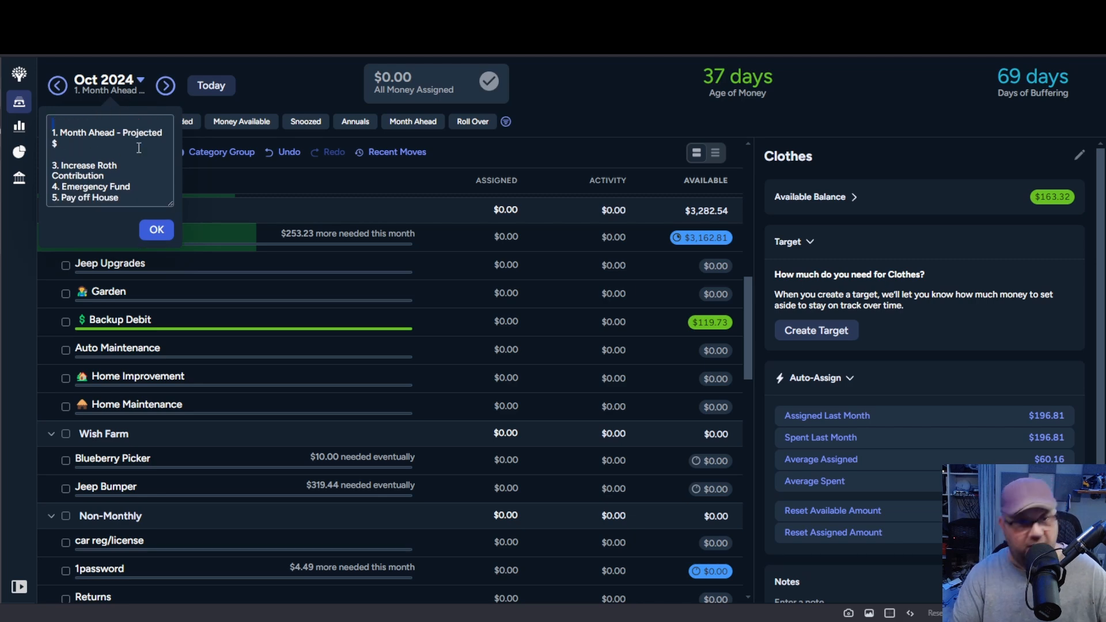
pyautogui.hotkey('ctrl', 'v')
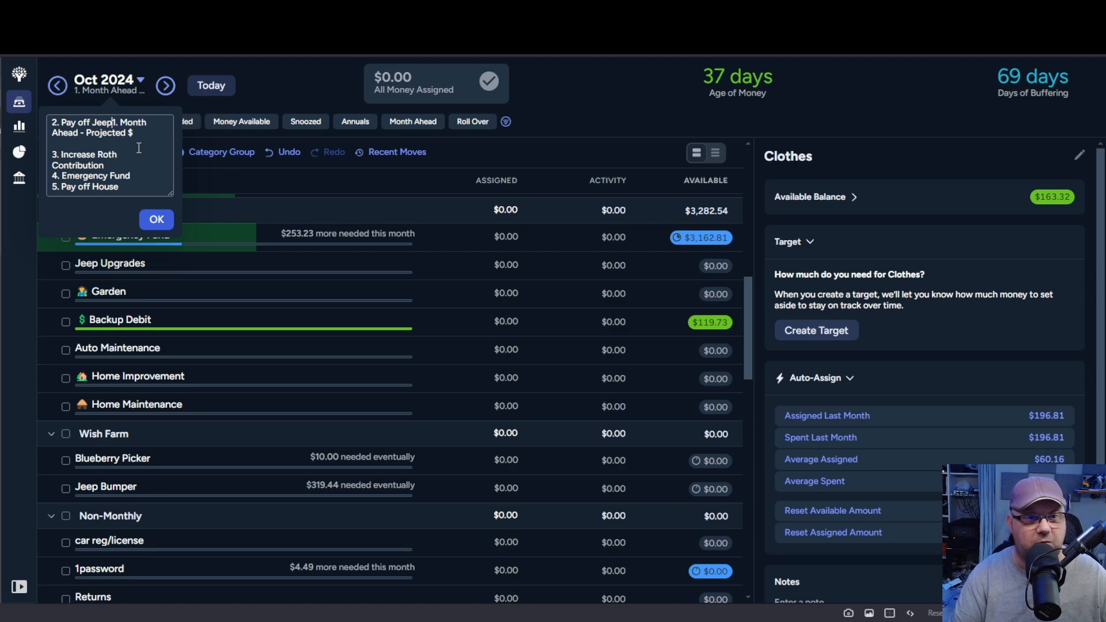
pyautogui.hotkey('shift', 'Return')
pyautogui.press('Delete')
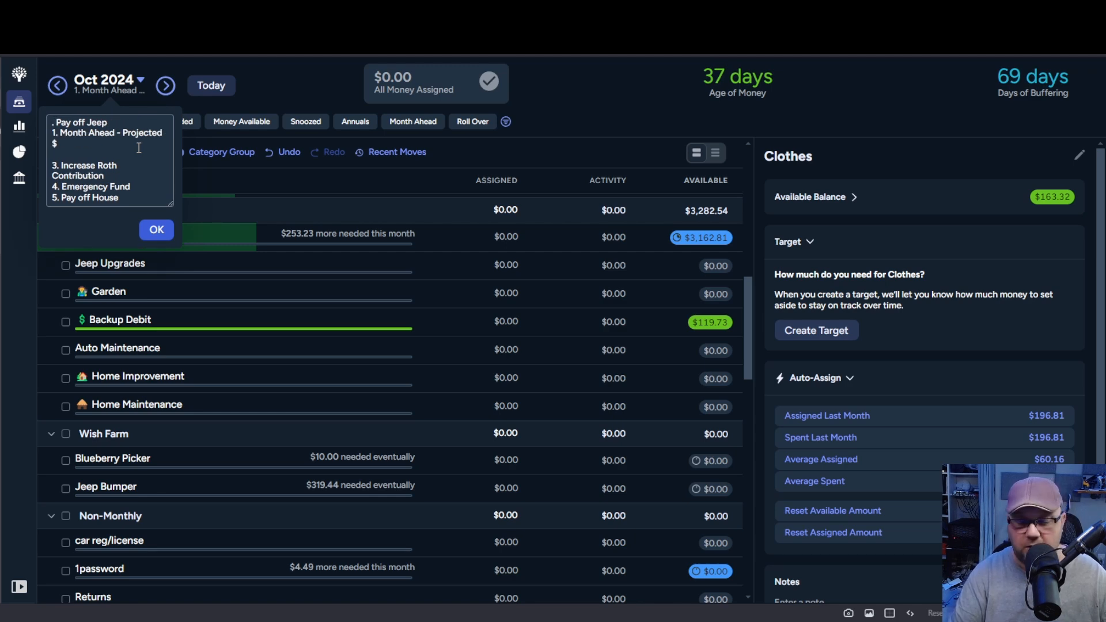
pyautogui.write('1')
# - Renumber the Month Ahead line as 3 and insert the line "2. ME" above it in the October note
pyautogui.press('Down')
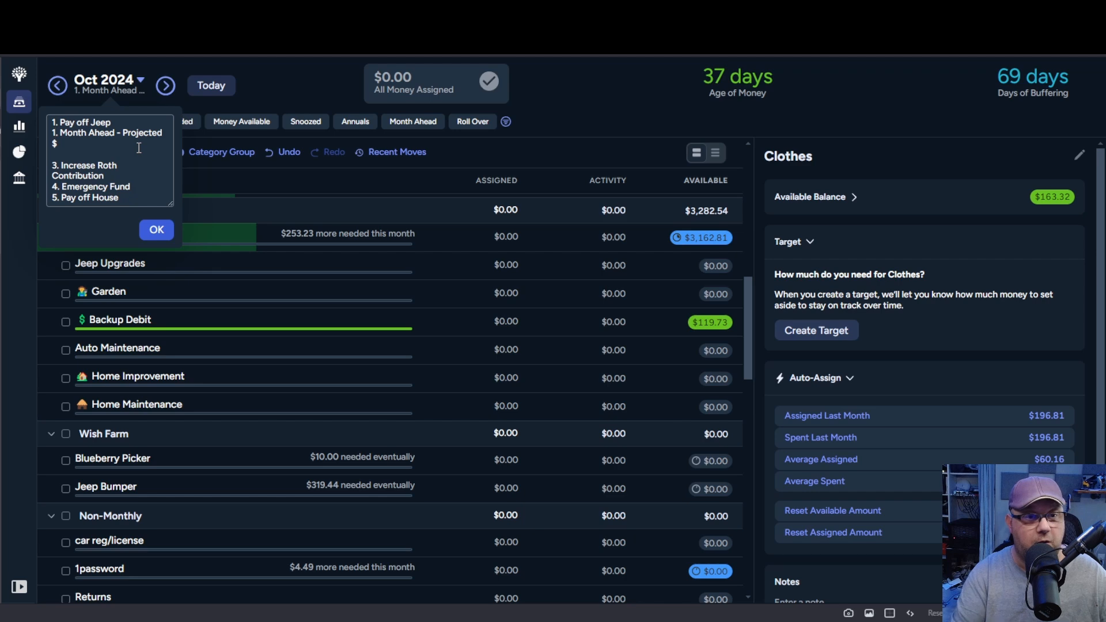
pyautogui.press('BackSpace')
pyautogui.write('3')
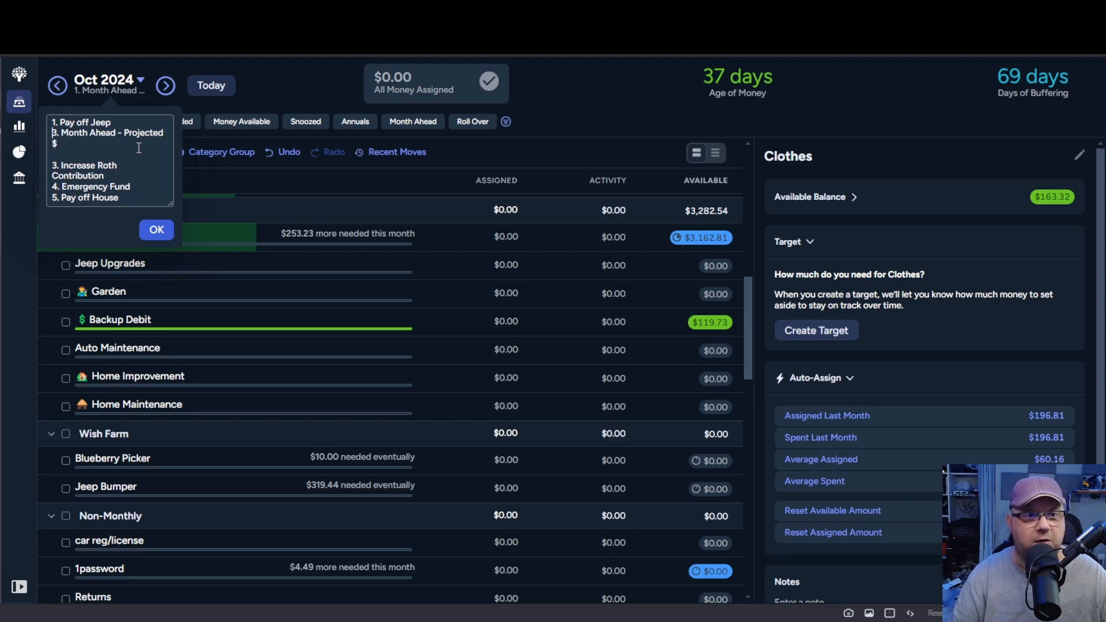
pyautogui.press('Up')
pyautogui.press('End')
pyautogui.press('Return')
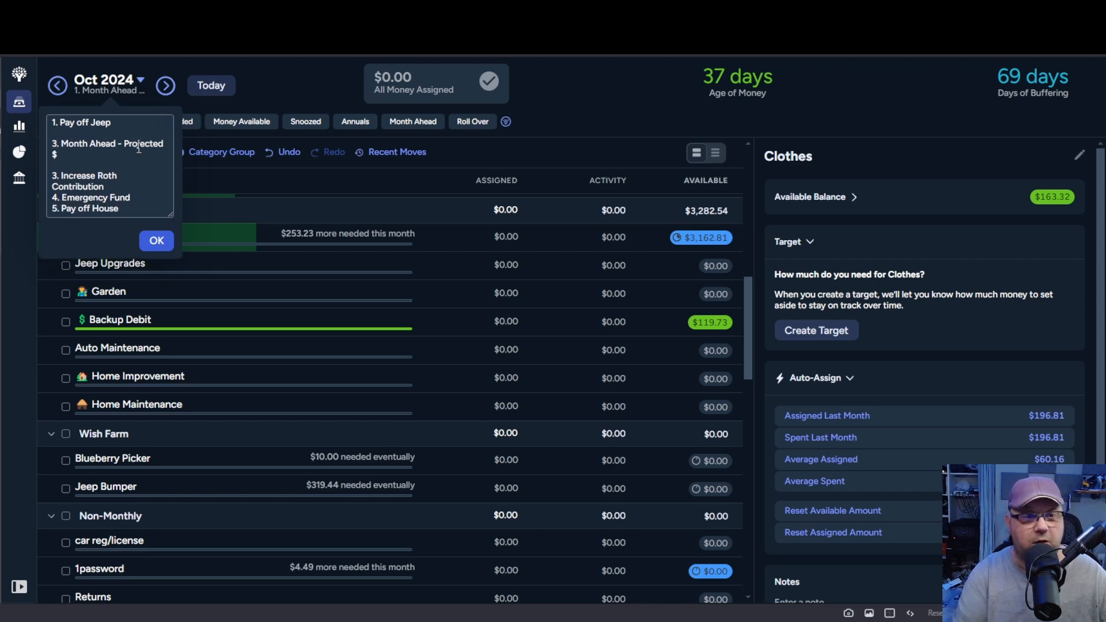
pyautogui.write('2. ME')
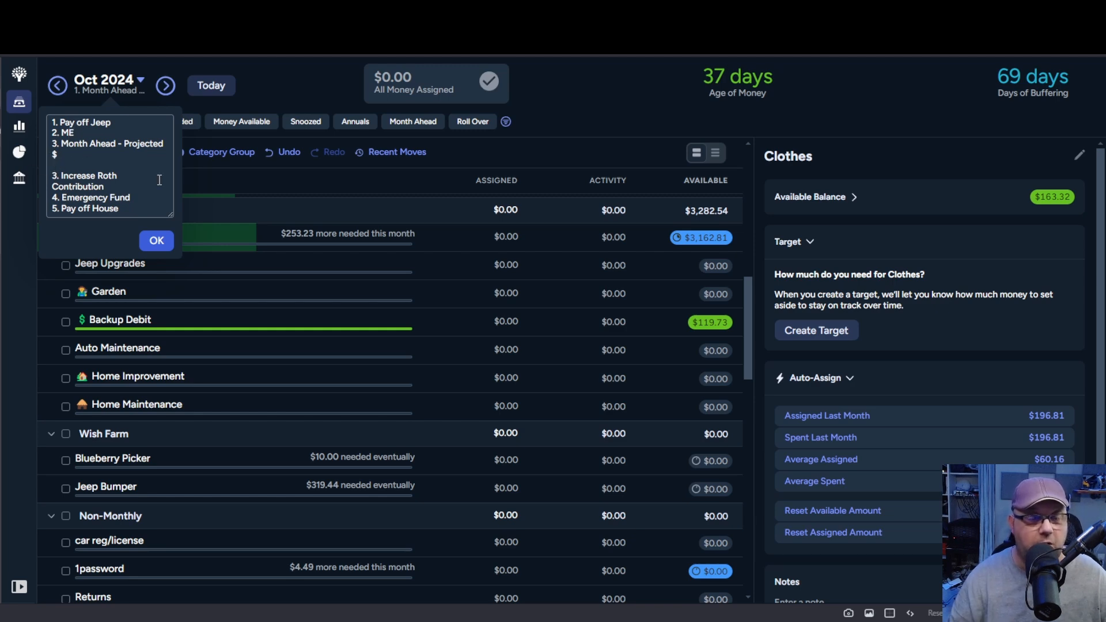
# - Remove the blank line above Increase Roth Contribution in the October note and renumber that item as 4
pyautogui.press('BackSpace')
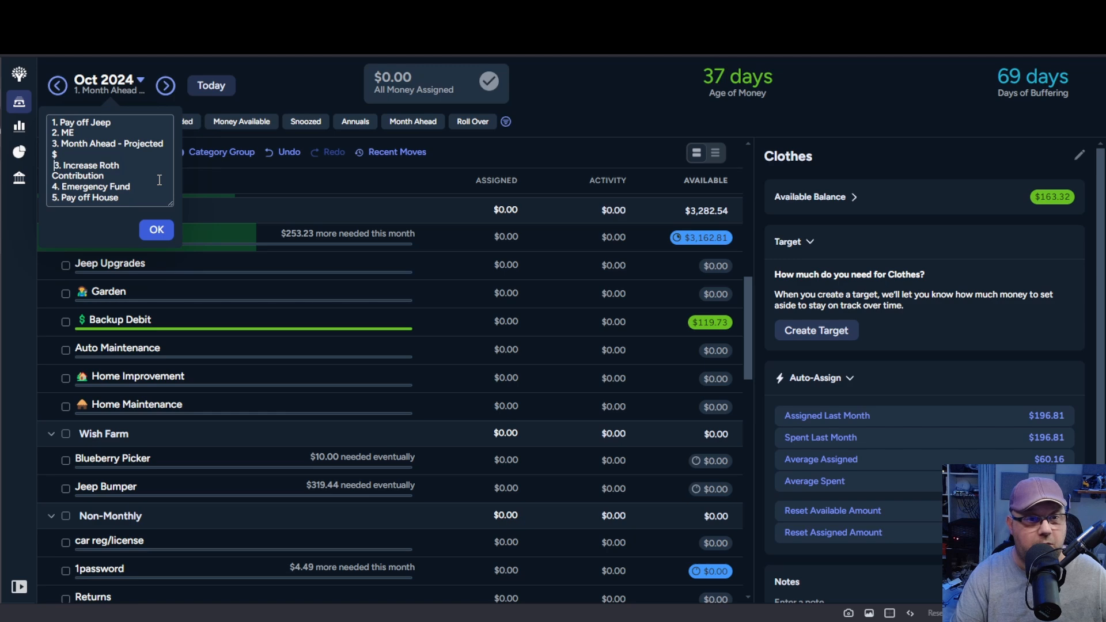
pyautogui.press('Delete')
pyautogui.press('Delete')
pyautogui.press('Delete')
pyautogui.press('Delete')
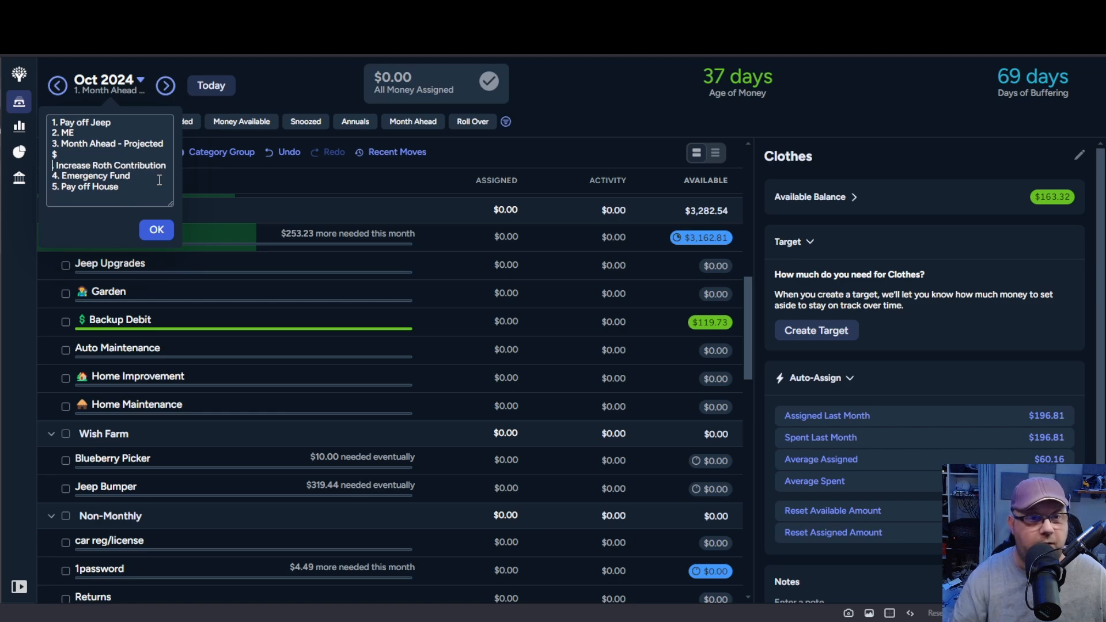
pyautogui.write('4')
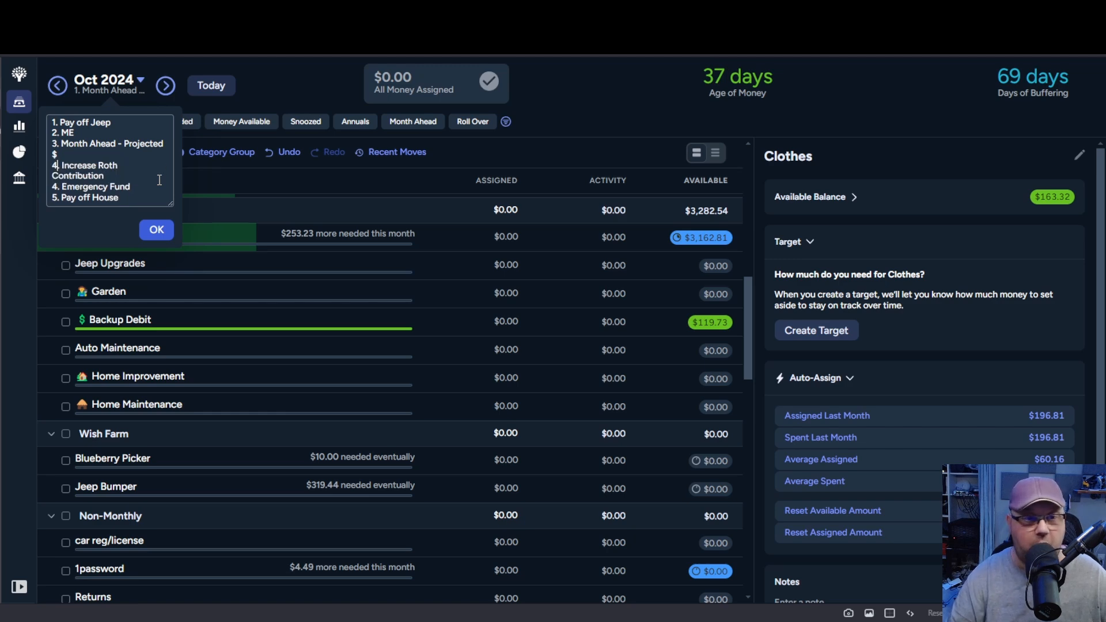
# - Renumber Emergency Fund as 5 and Pay off House as 6, save the October 2024 note and review it
pyautogui.press('Down')
pyautogui.press('Down')
pyautogui.press('BackSpace')
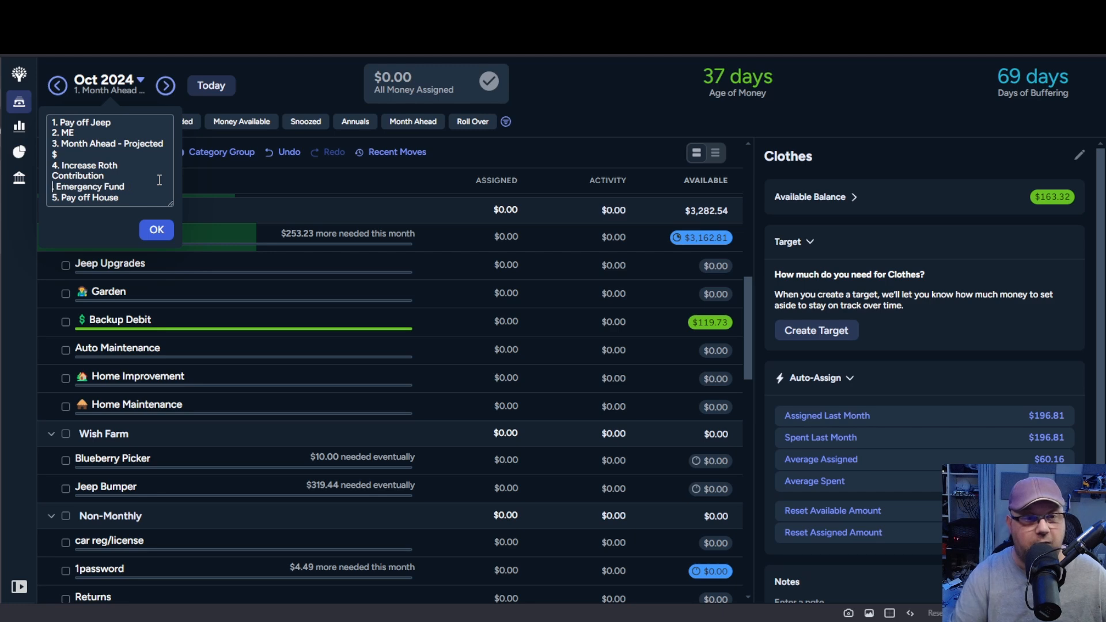
pyautogui.write('5.')
pyautogui.press('Down')
pyautogui.press('BackSpace')
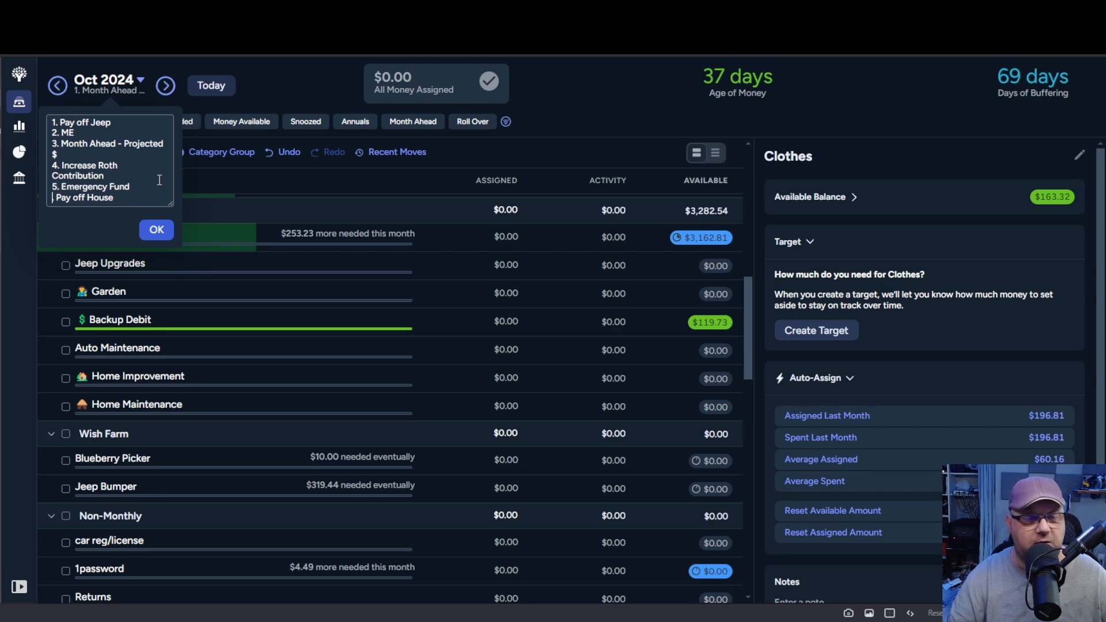
pyautogui.write('6.')
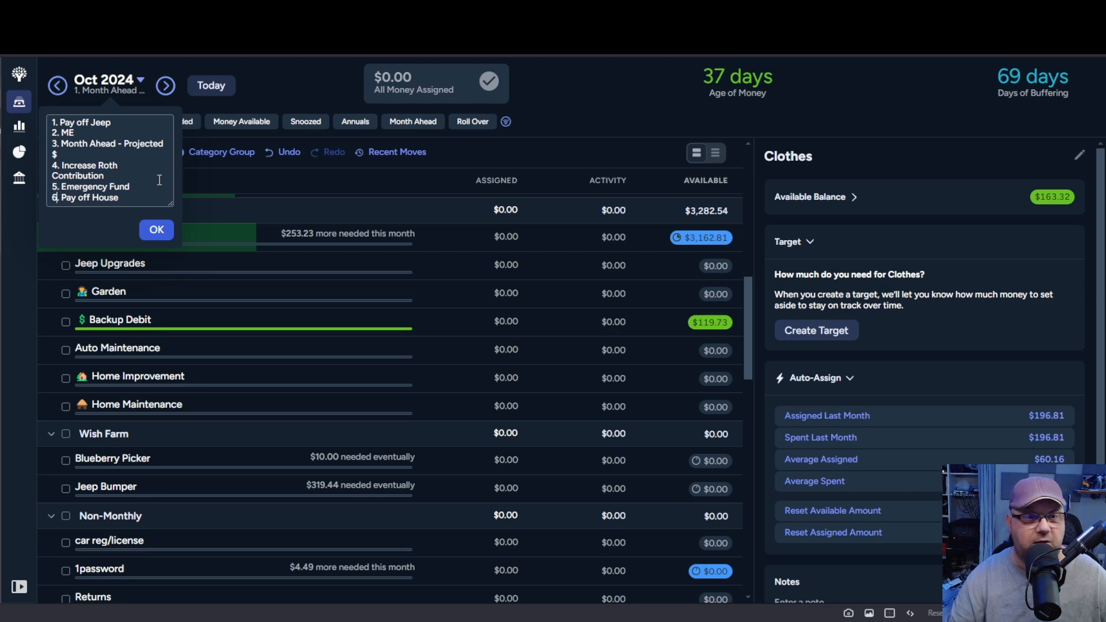
pyautogui.click(153, 231)
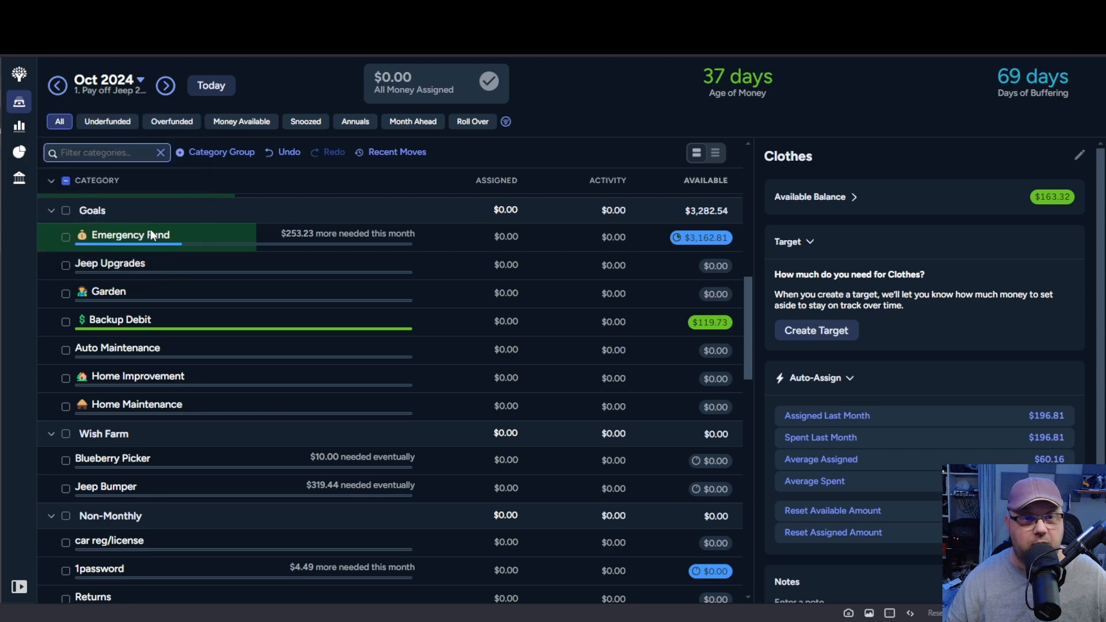
pyautogui.click(105, 93)
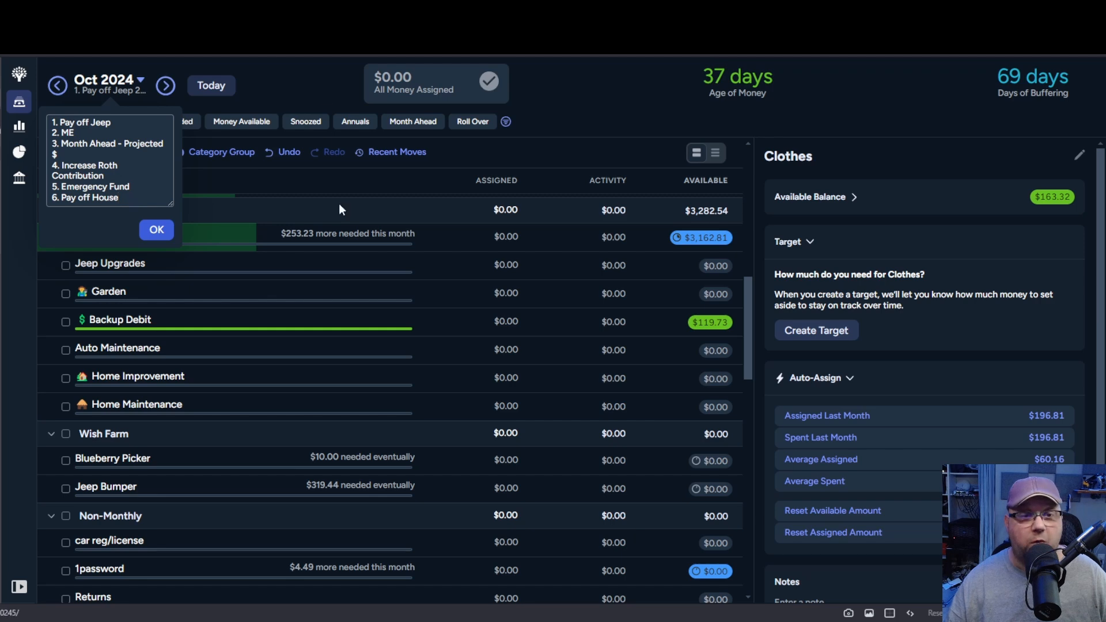
pyautogui.click(163, 231)
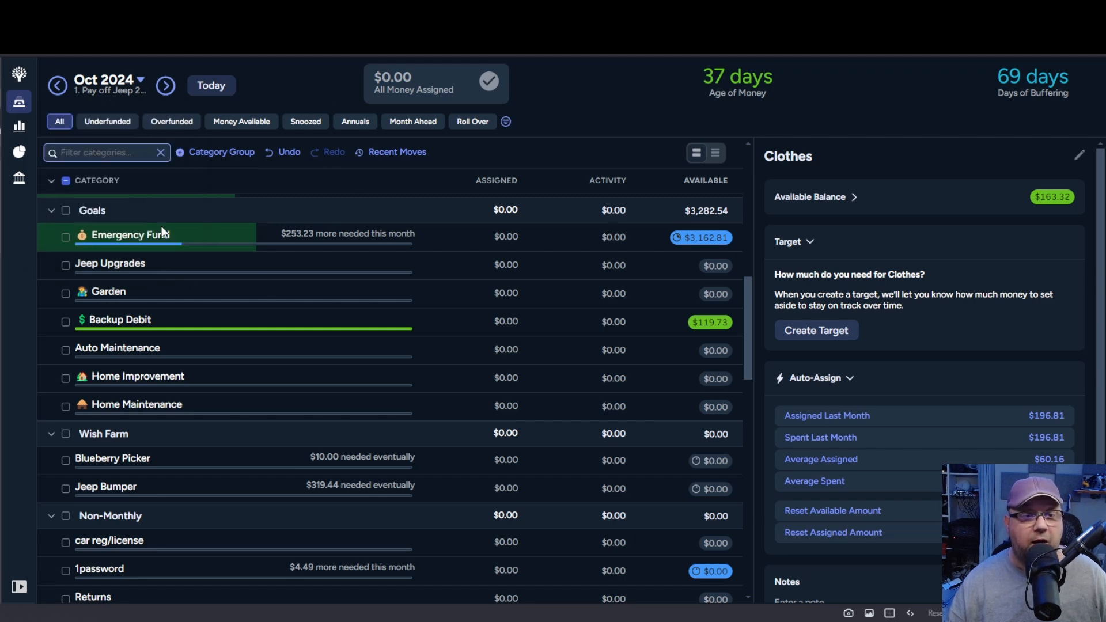